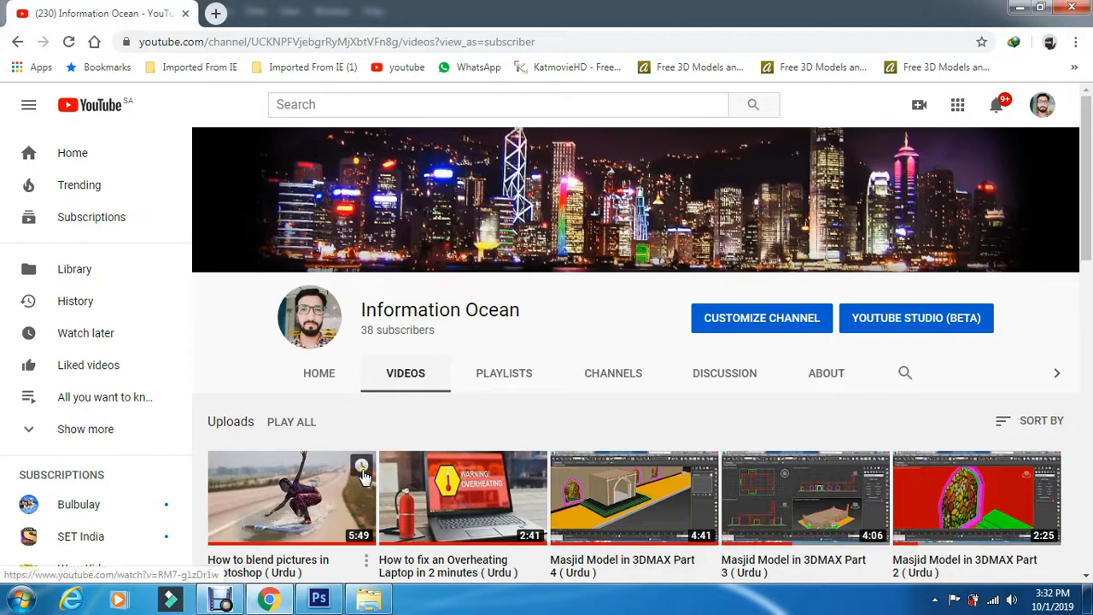
Switch to Photoshop, open the photoshop image from the youtube folder on drive D, and convert its Background into a regular layer.
click(319, 599)
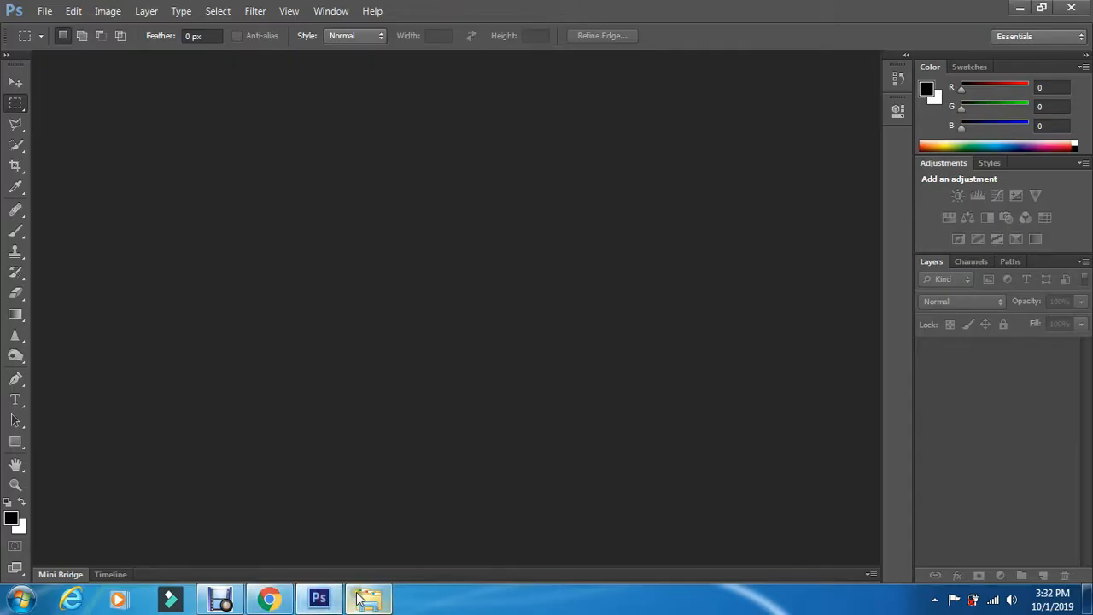
click(359, 600)
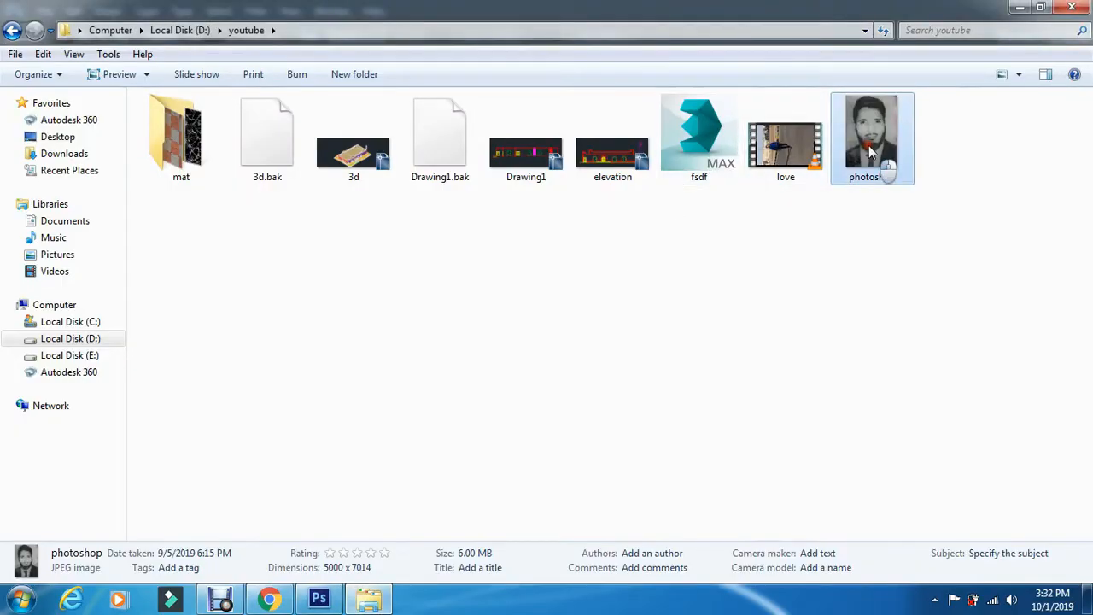
drag(883, 168, 340, 364)
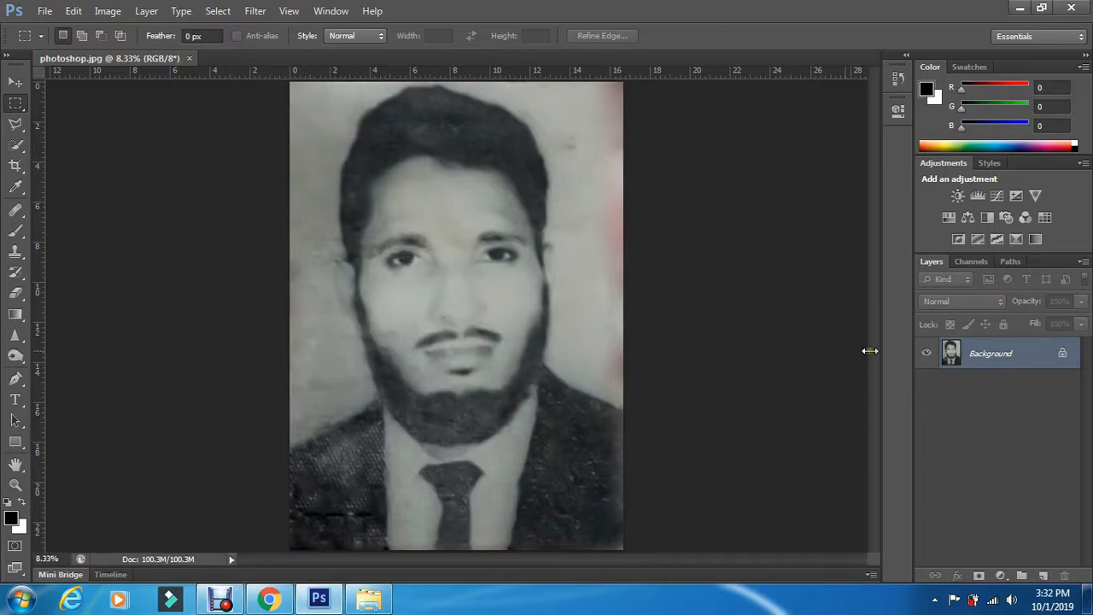
double_click(1006, 359)
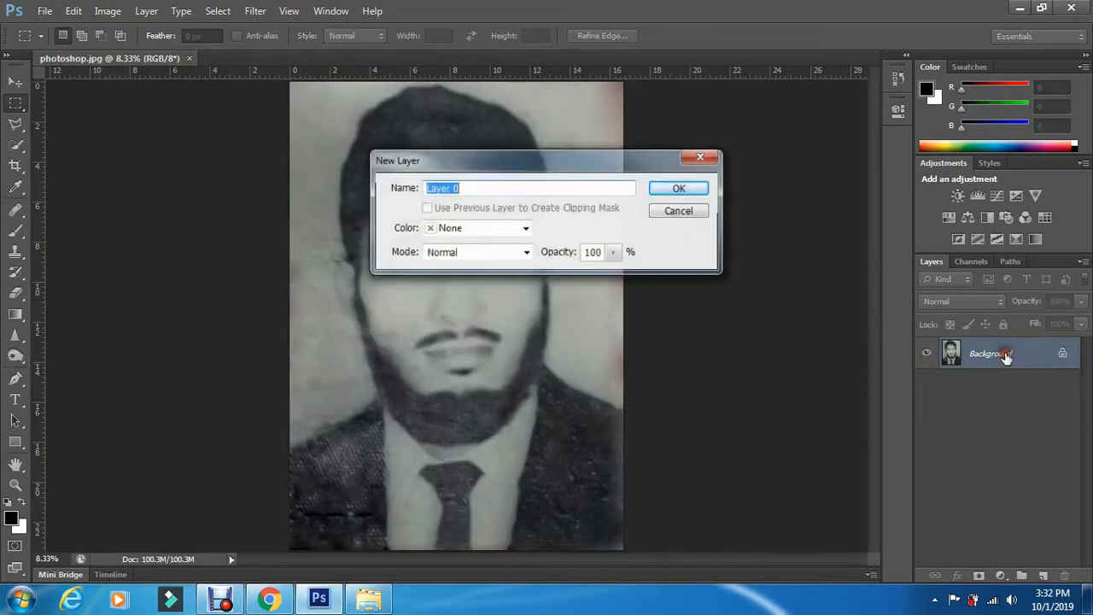
click(677, 190)
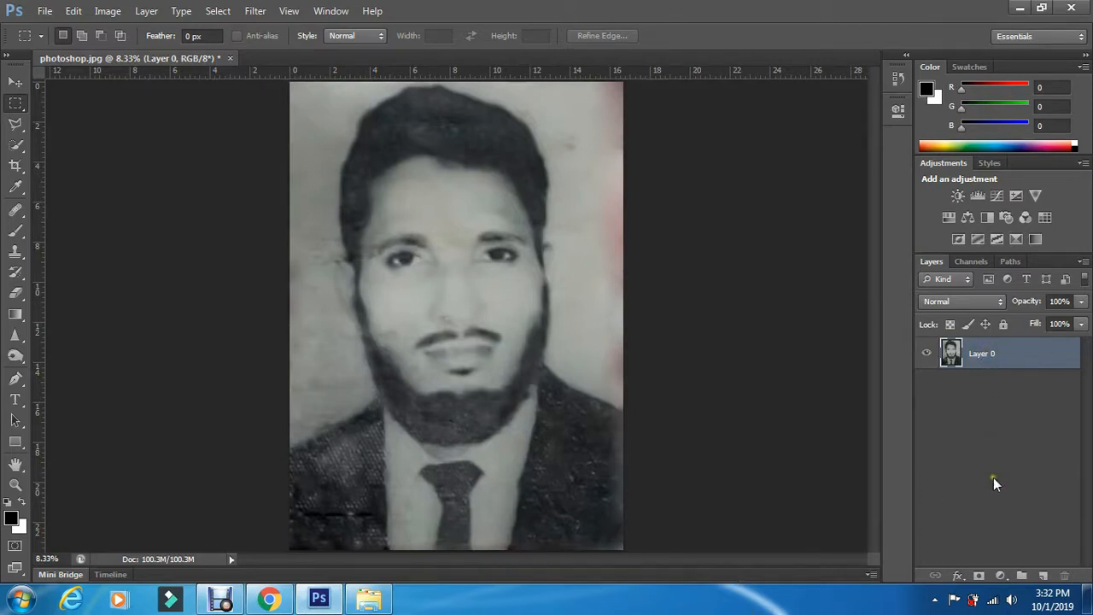
Apply a Gradient Map adjustment to the portrait layer using the Black, White preset.
click(1000, 577)
click(826, 602)
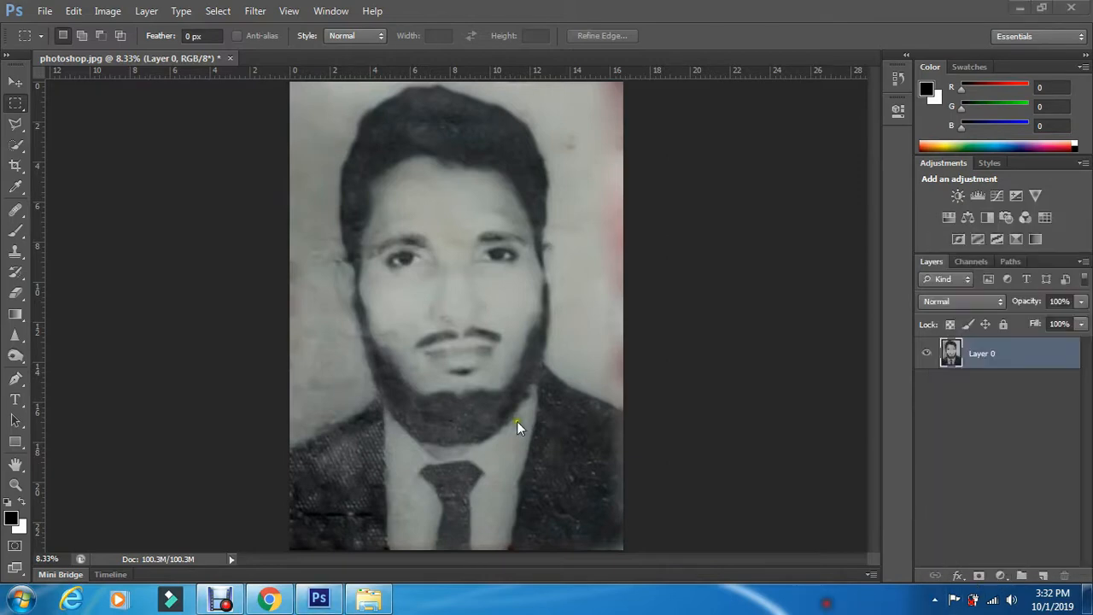
click(106, 11)
mouse_move(157, 54)
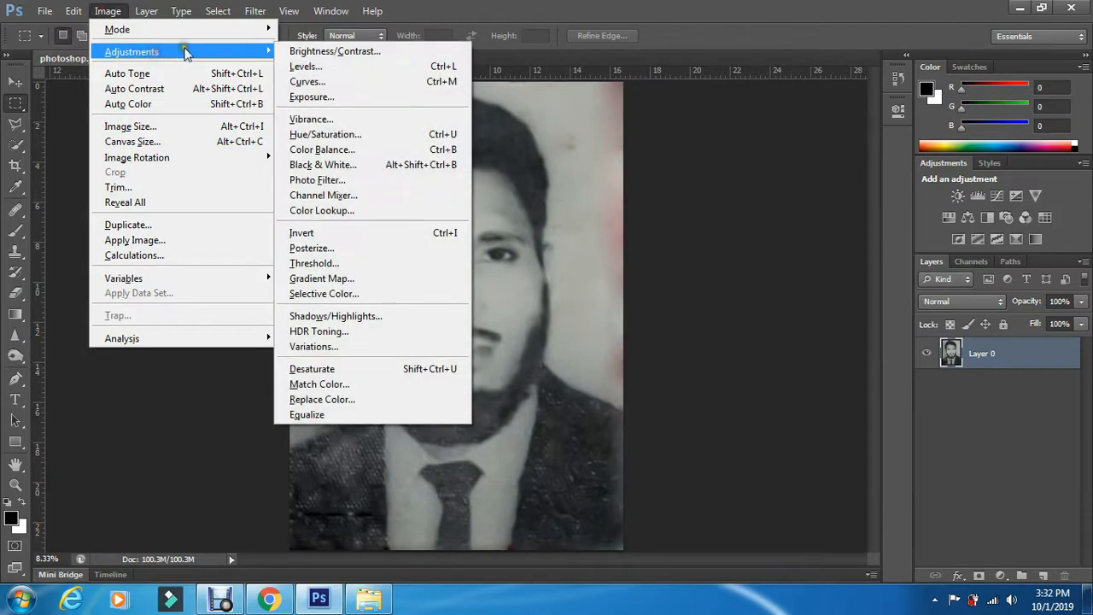
click(339, 282)
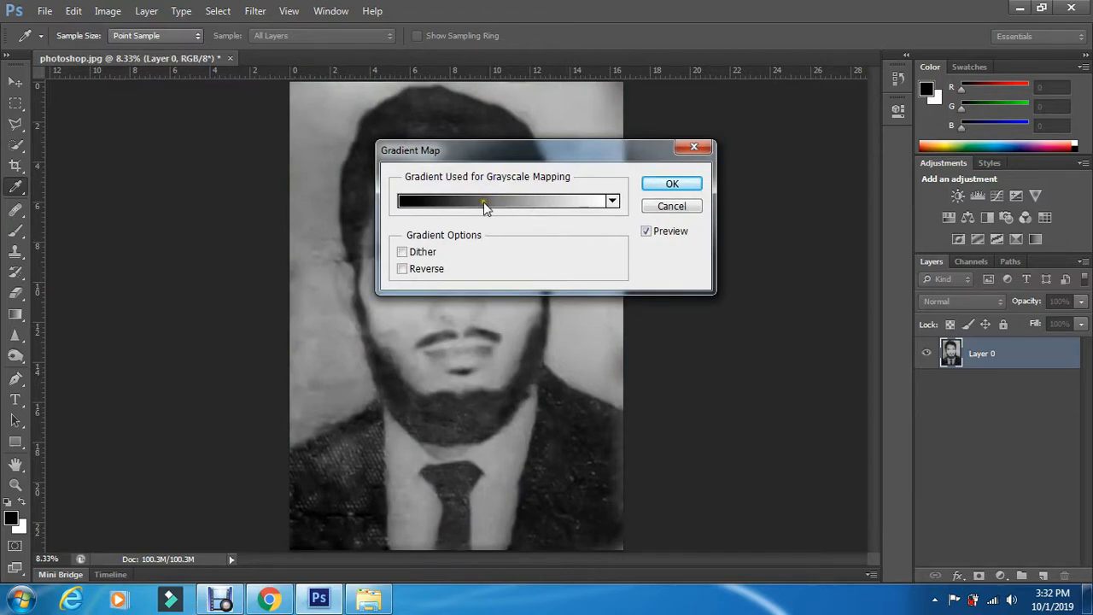
click(497, 202)
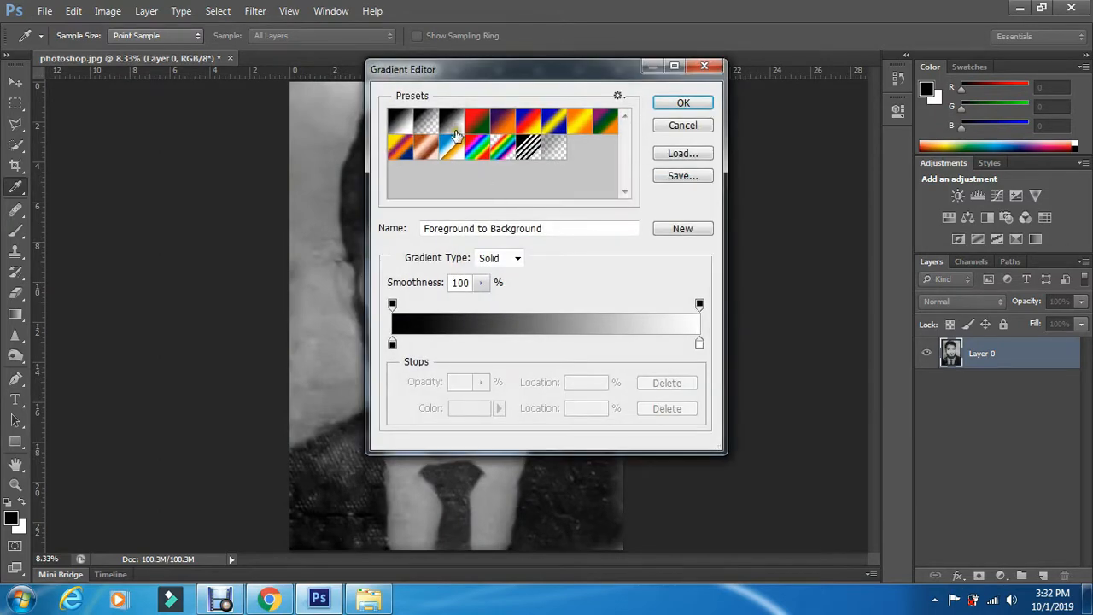
click(455, 127)
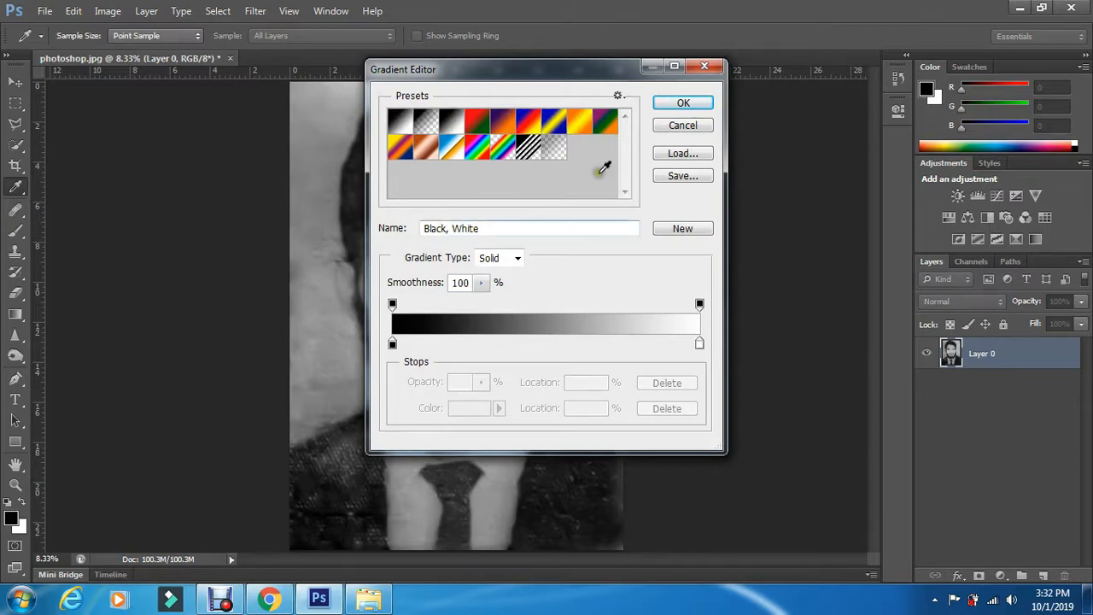
click(688, 100)
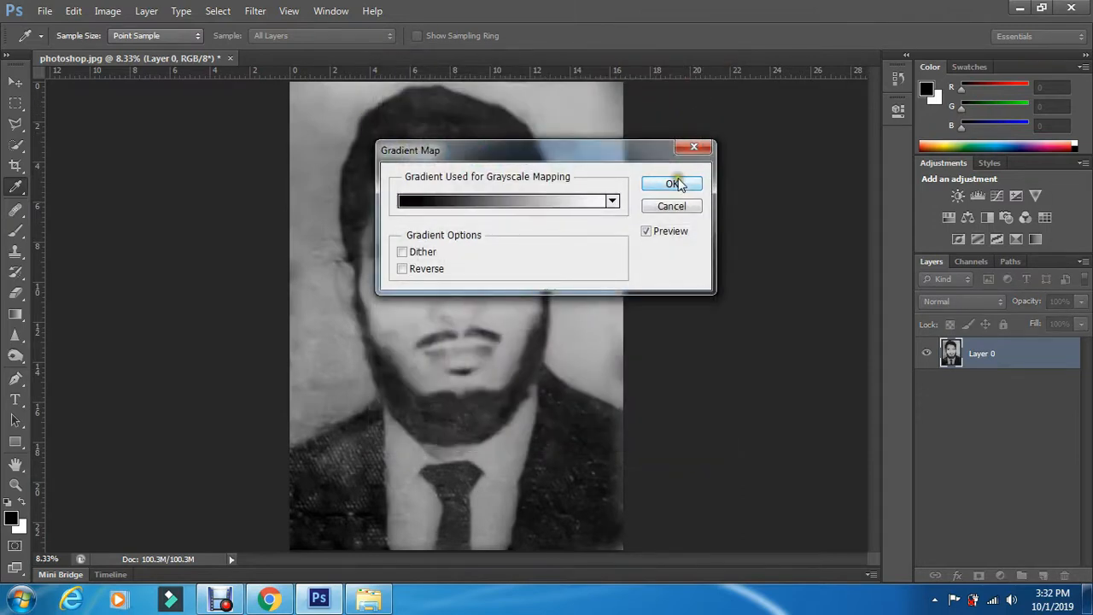
click(673, 185)
key(m)
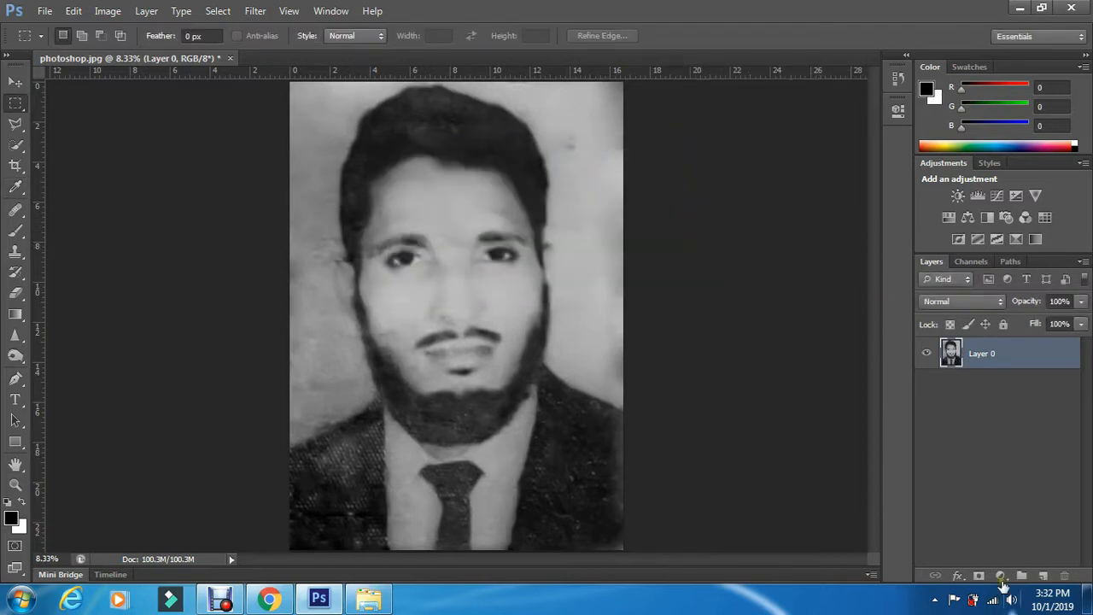
Add a Solid Color fill layer above the portrait with the light beige colour e0d7c0.
click(999, 576)
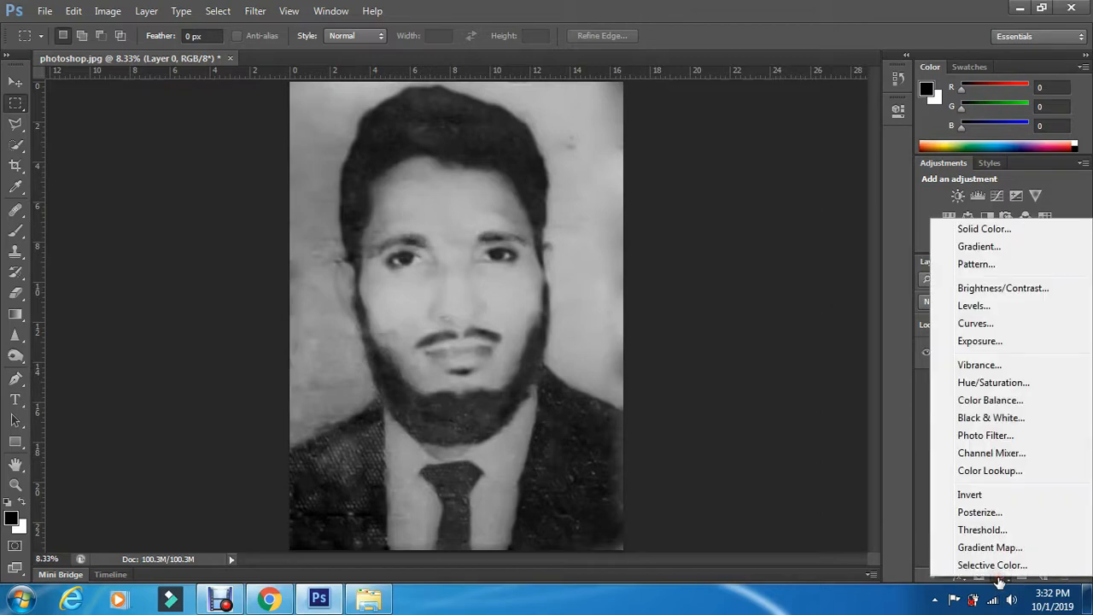
click(984, 228)
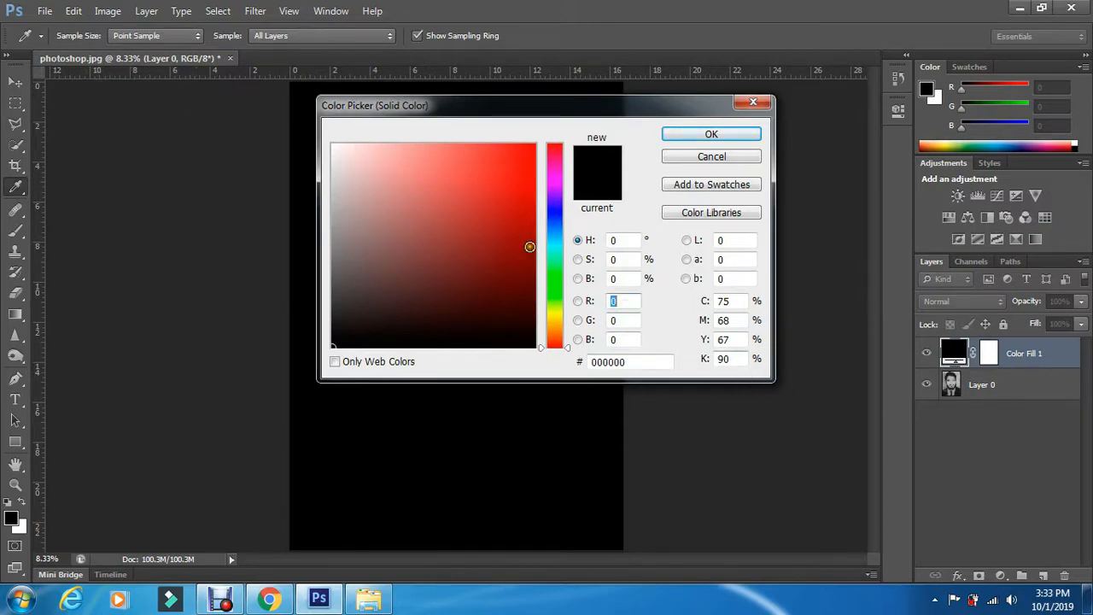
click(394, 142)
drag(395, 141, 358, 163)
click(555, 323)
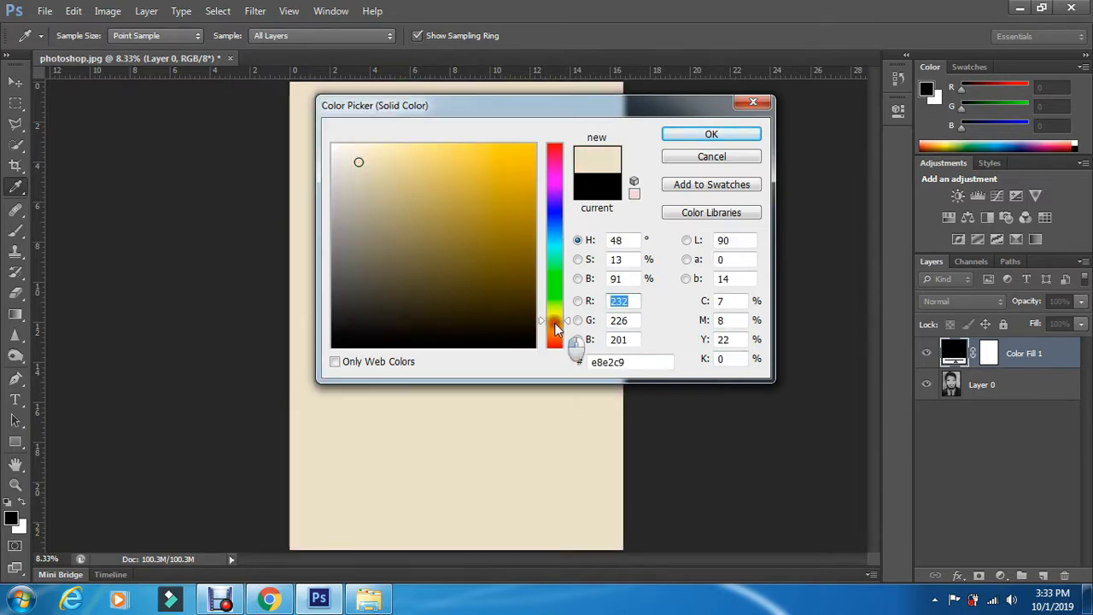
click(555, 324)
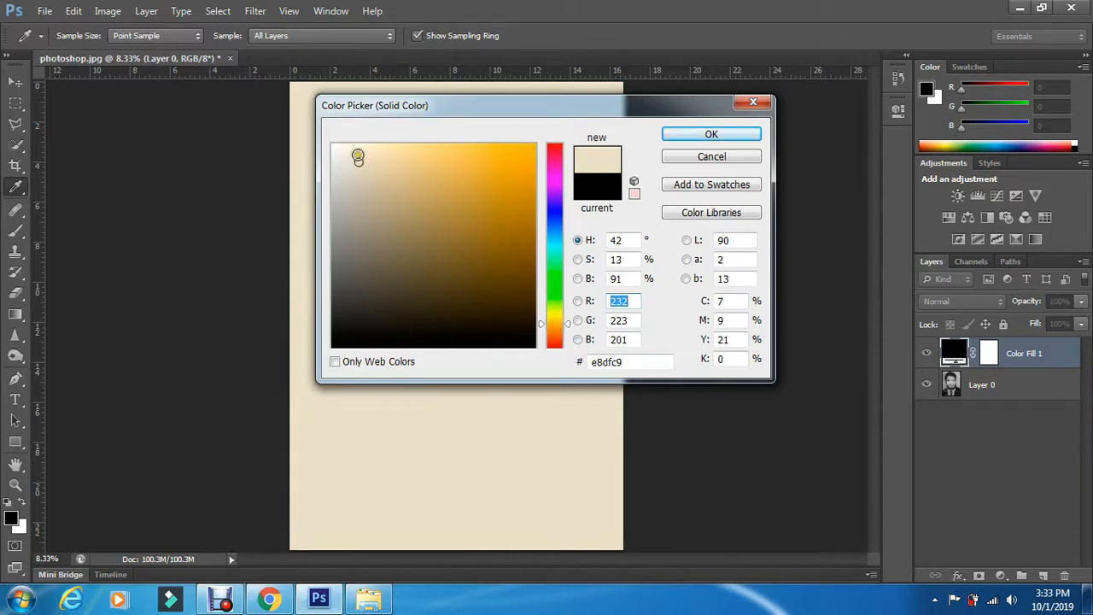
click(360, 165)
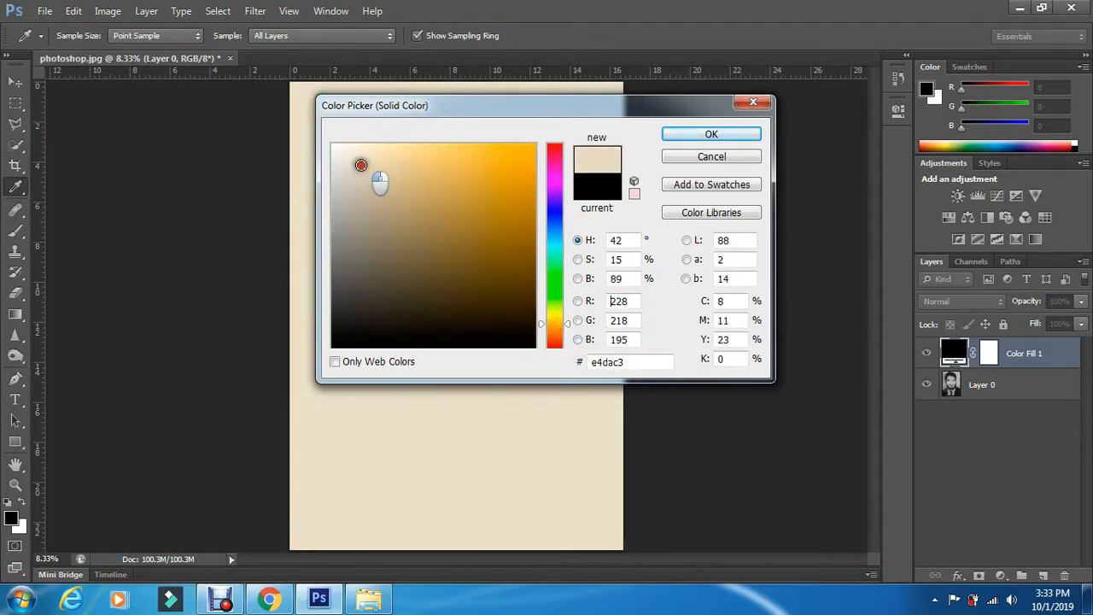
click(359, 161)
click(364, 170)
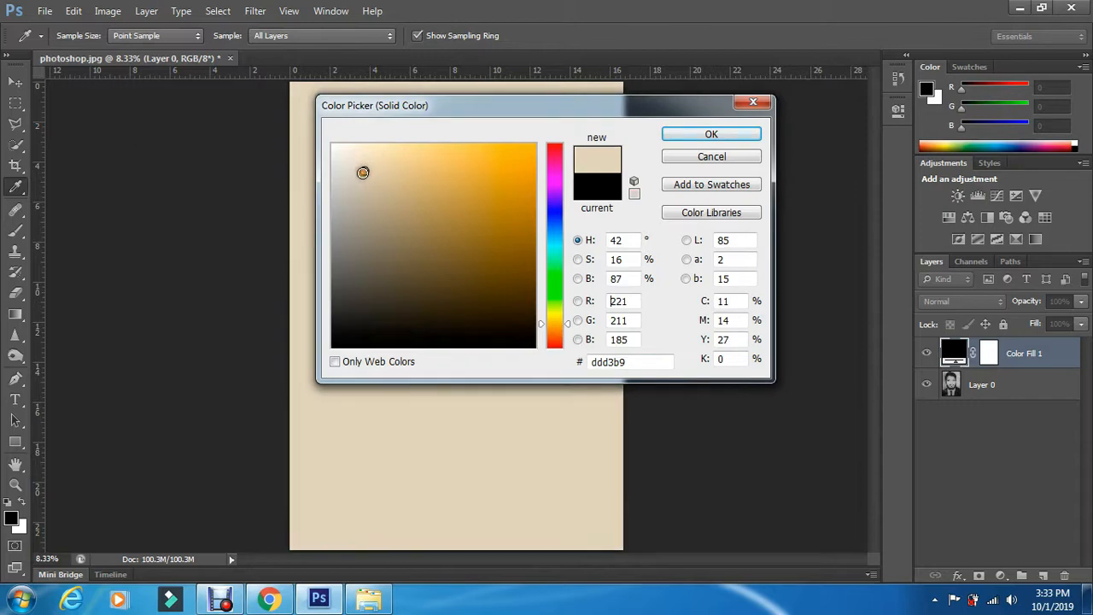
click(360, 169)
click(360, 169)
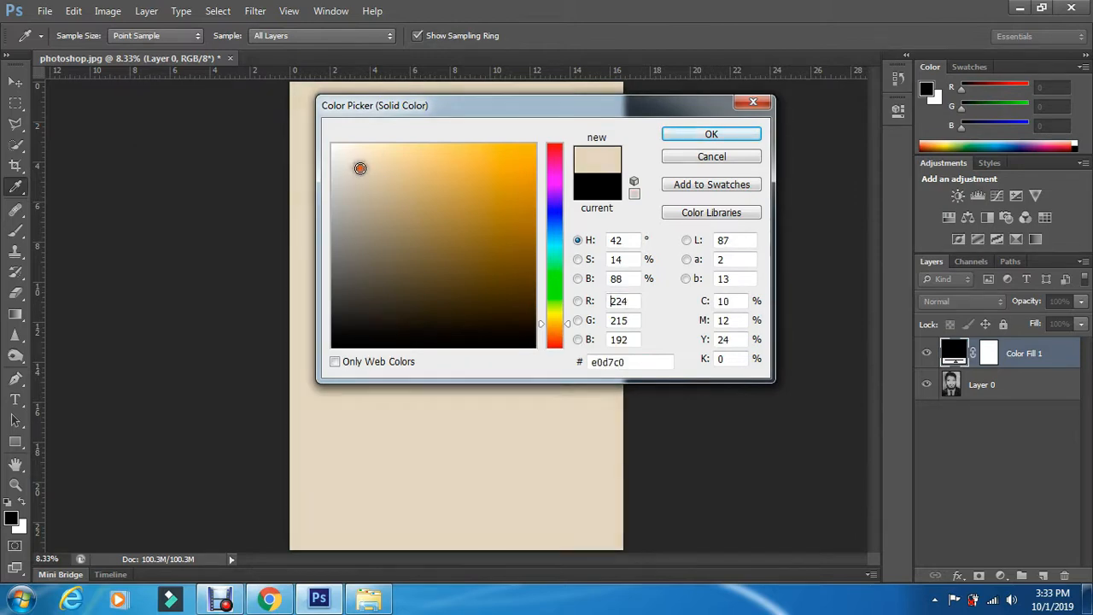
click(709, 135)
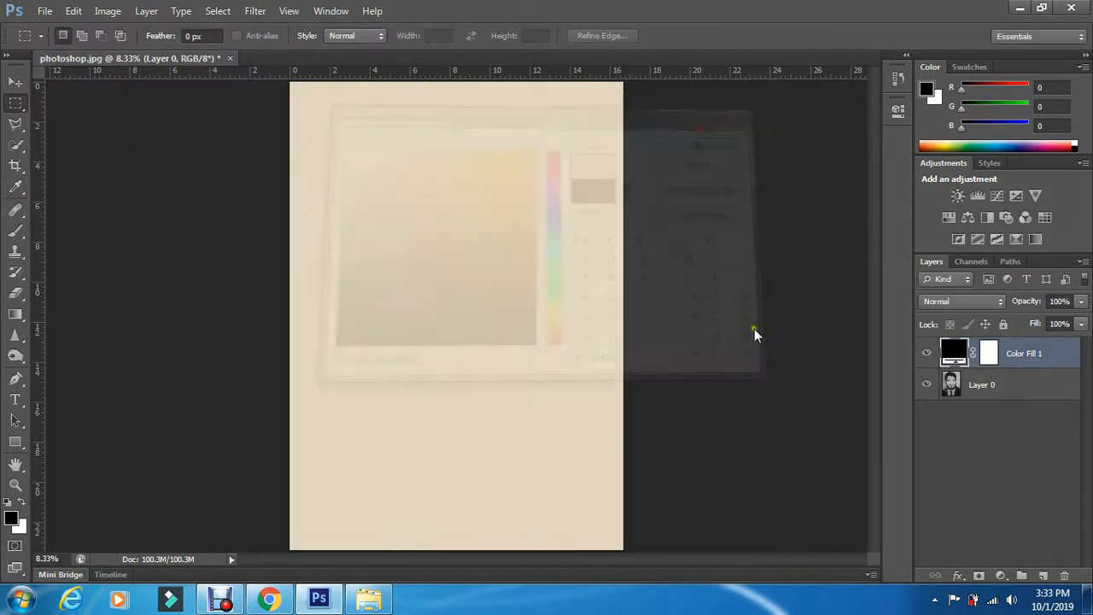
Invert the beige fill layer's mask to black and set the layer's blend mode to Color.
click(989, 353)
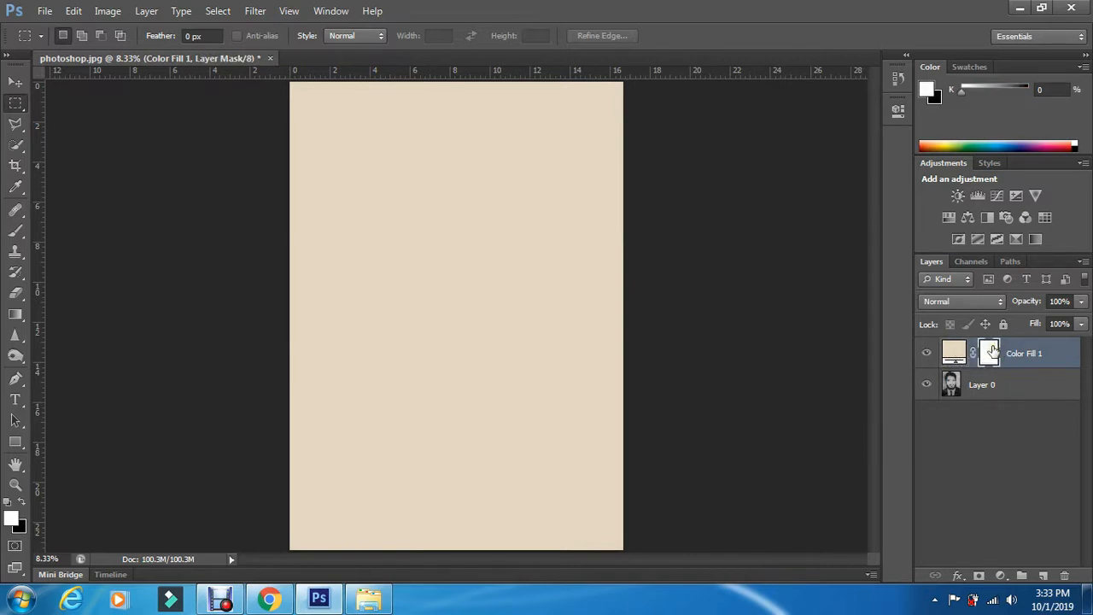
key(ctrl+i)
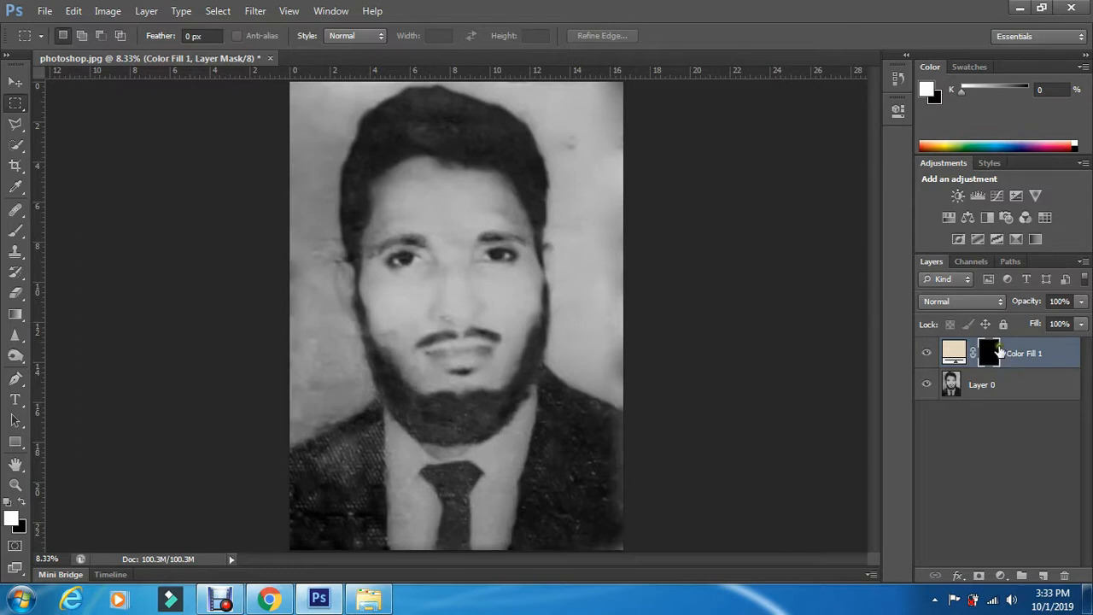
click(975, 302)
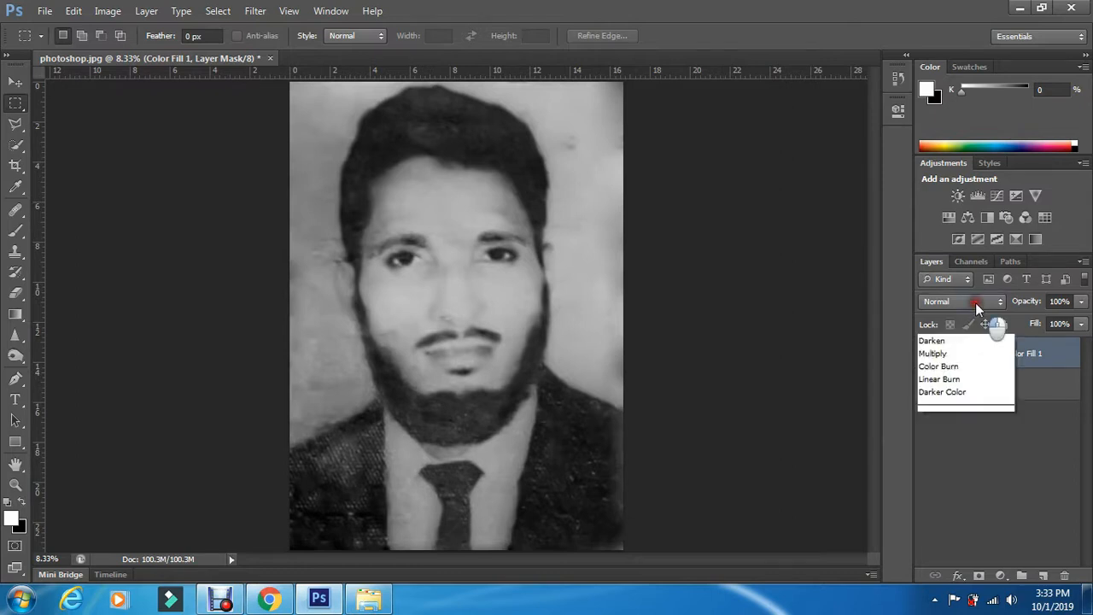
click(943, 386)
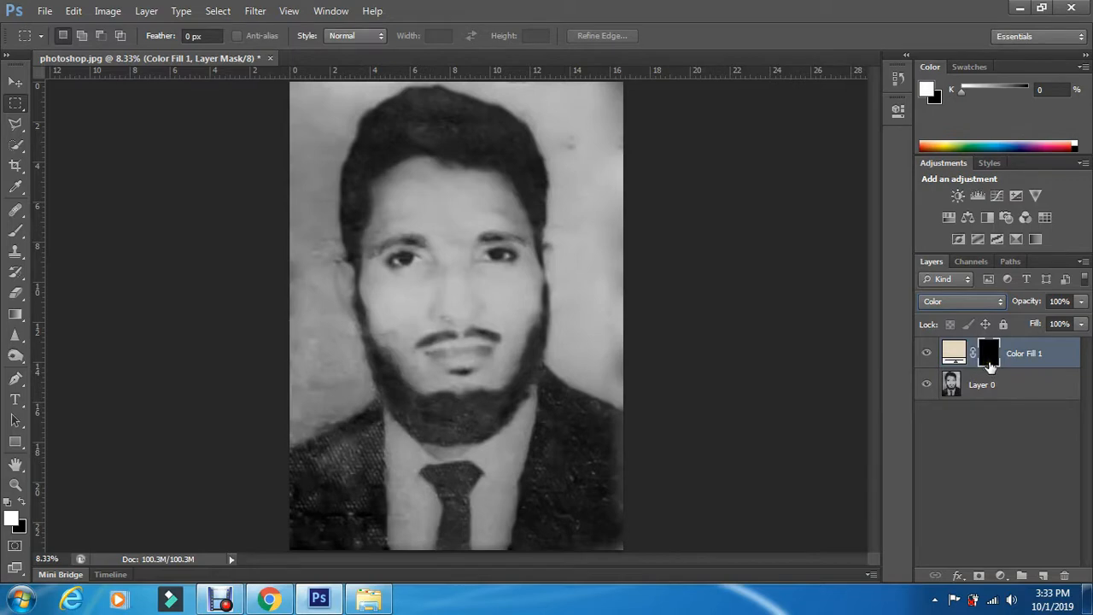
Duplicate the beige fill layer and change the copy's fill colour to dark blue 041a56.
key(ctrl+j)
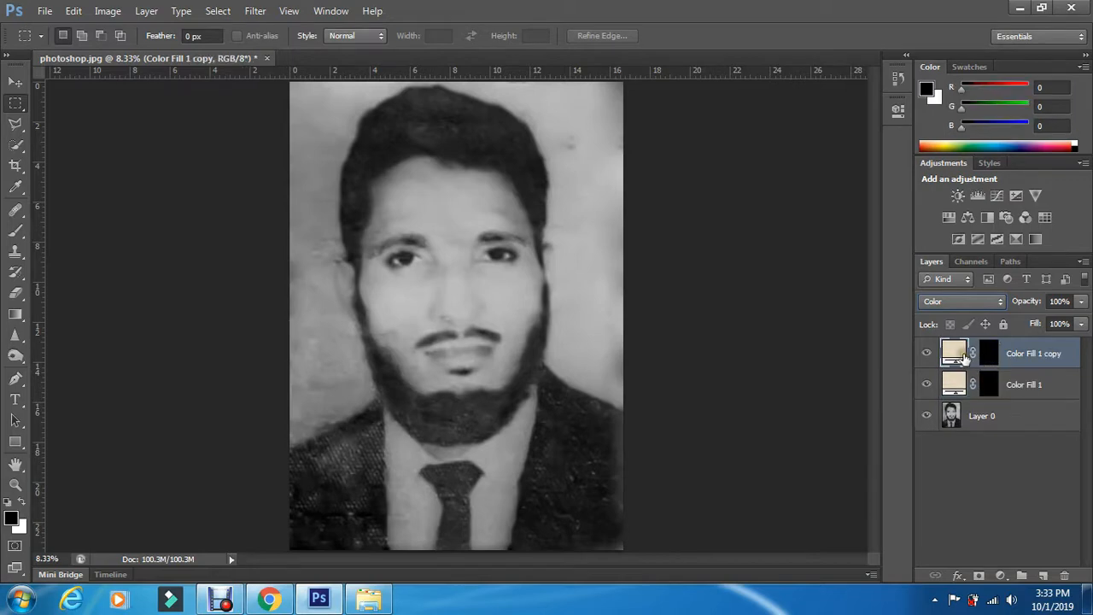
double_click(950, 356)
double_click(958, 355)
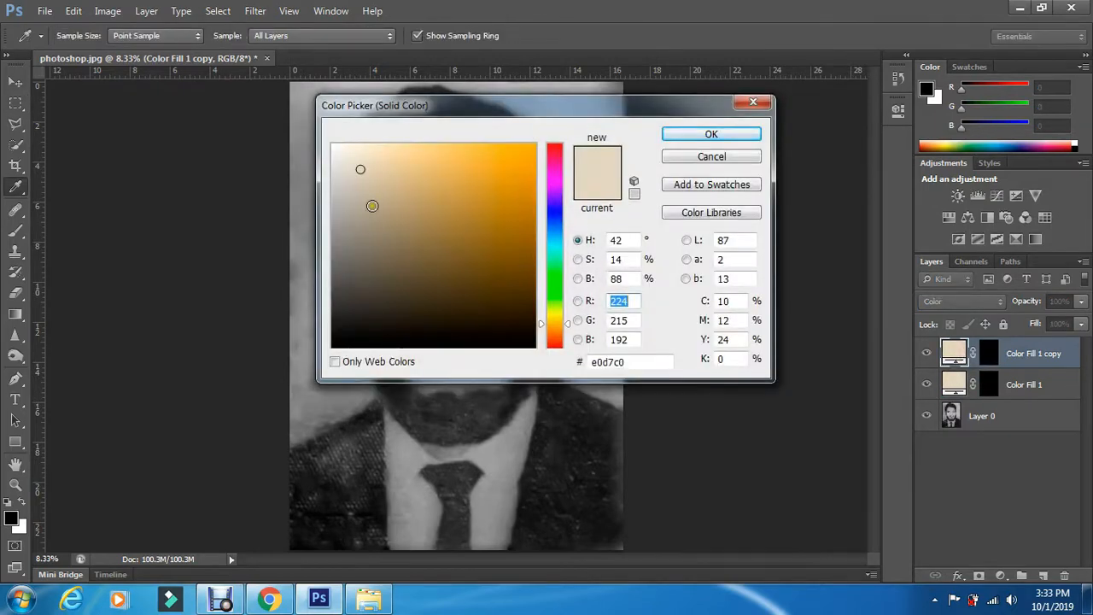
click(553, 221)
drag(518, 298, 522, 286)
click(524, 278)
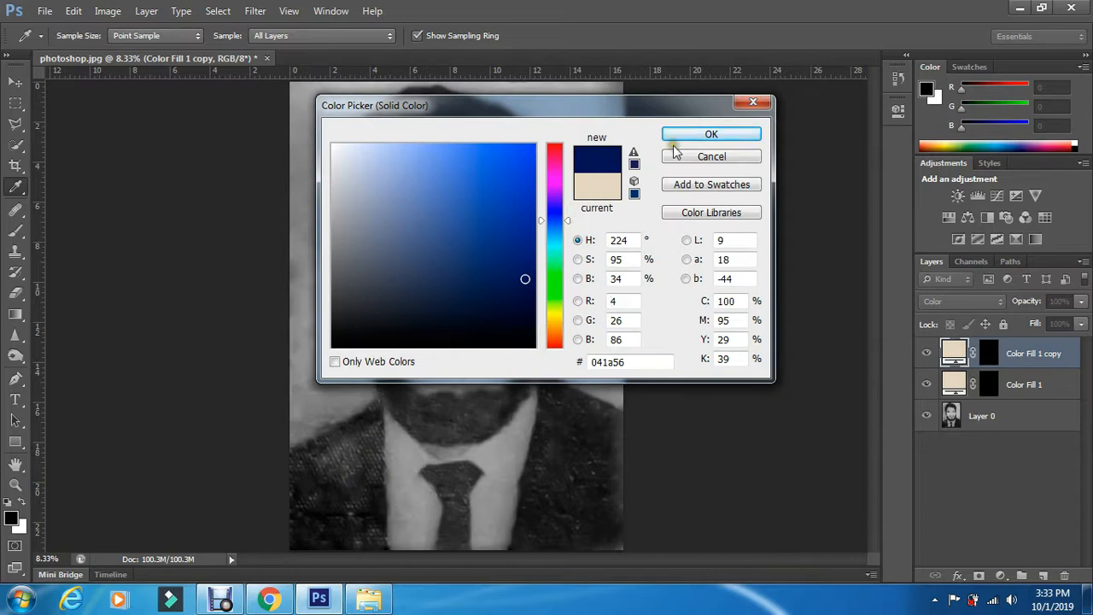
click(702, 135)
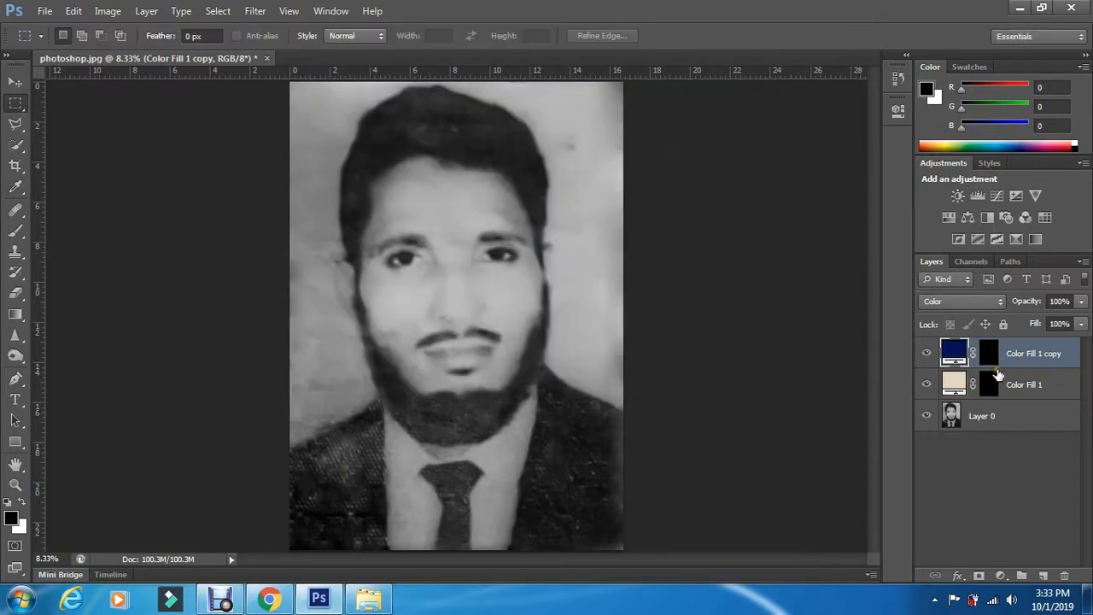
Duplicate the dark blue fill layer and change the copy's fill colour to light pink d9bdbe.
click(988, 352)
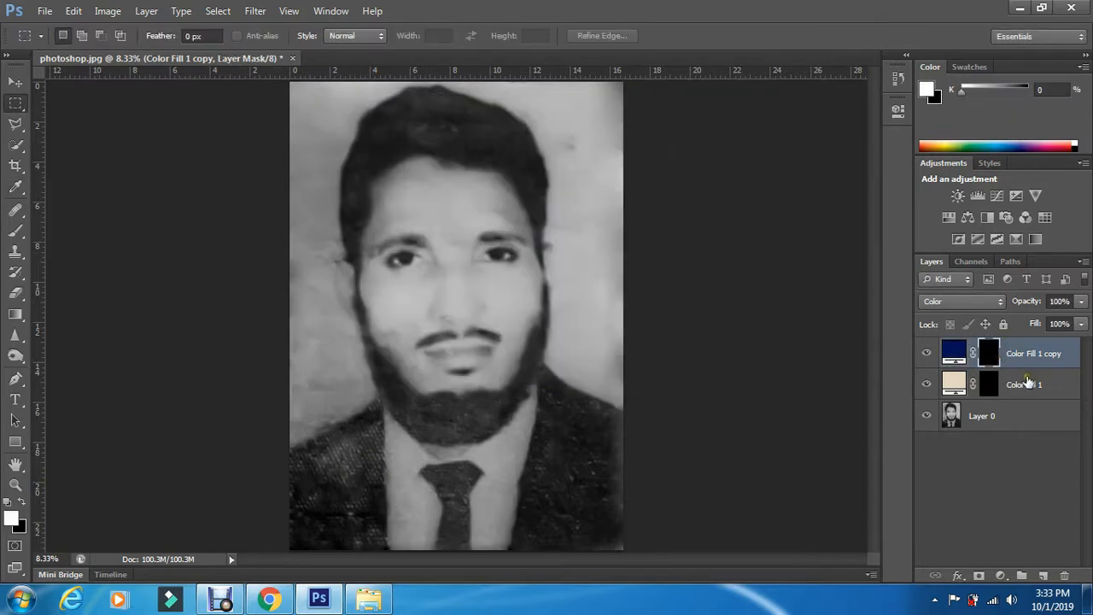
key(ctrl+j)
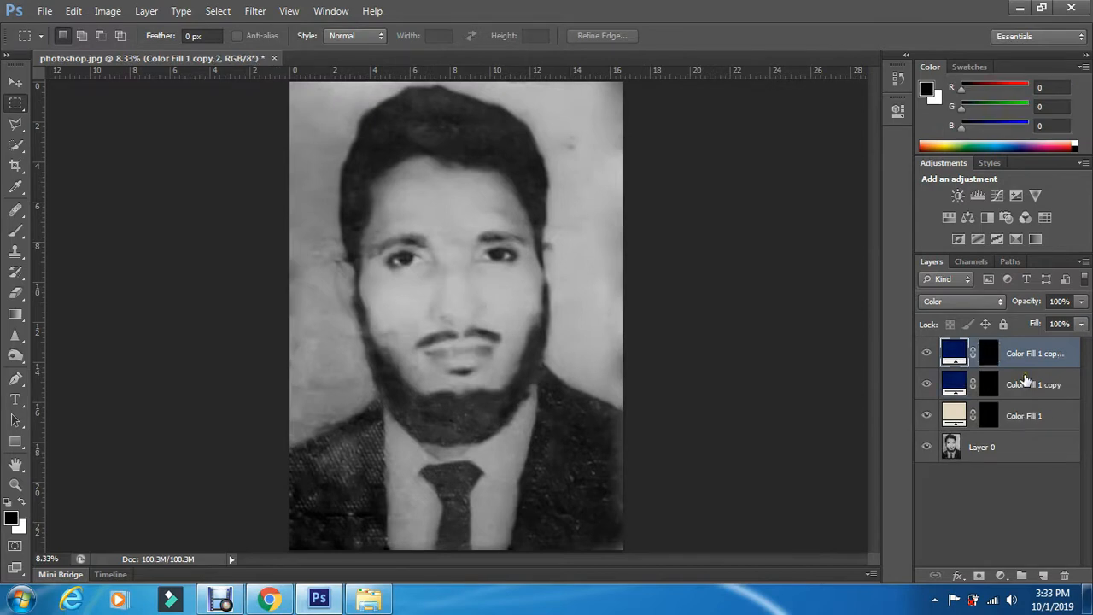
double_click(954, 353)
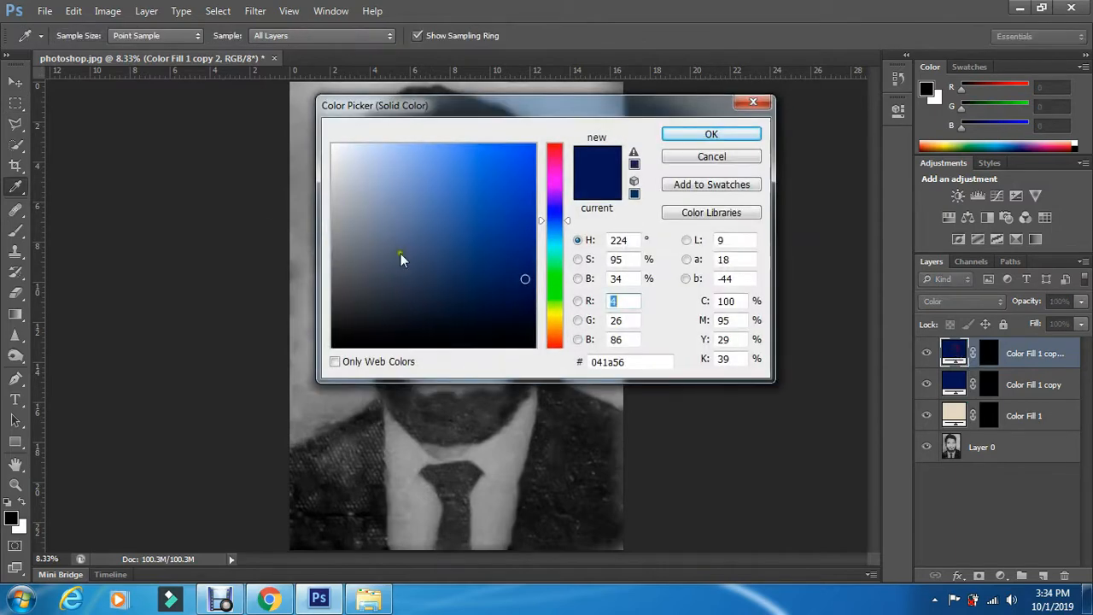
click(555, 338)
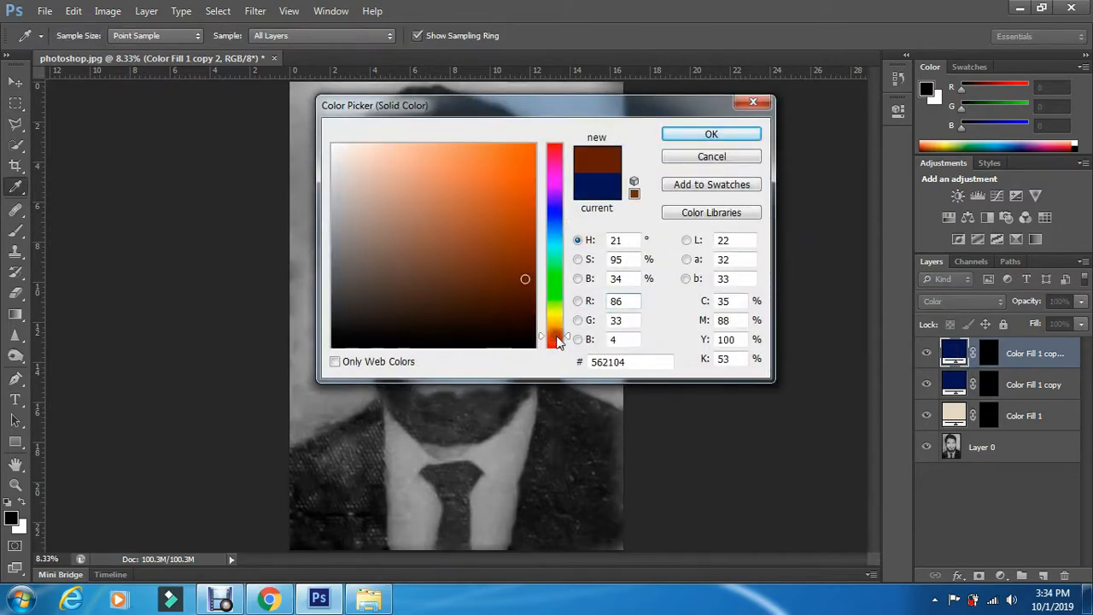
click(550, 154)
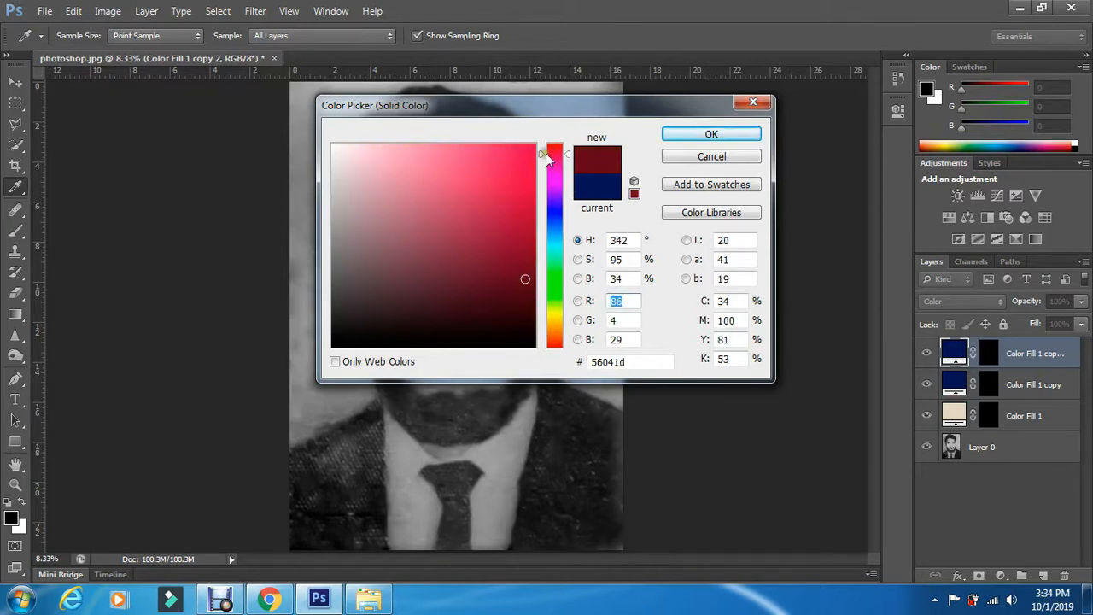
click(552, 142)
click(380, 180)
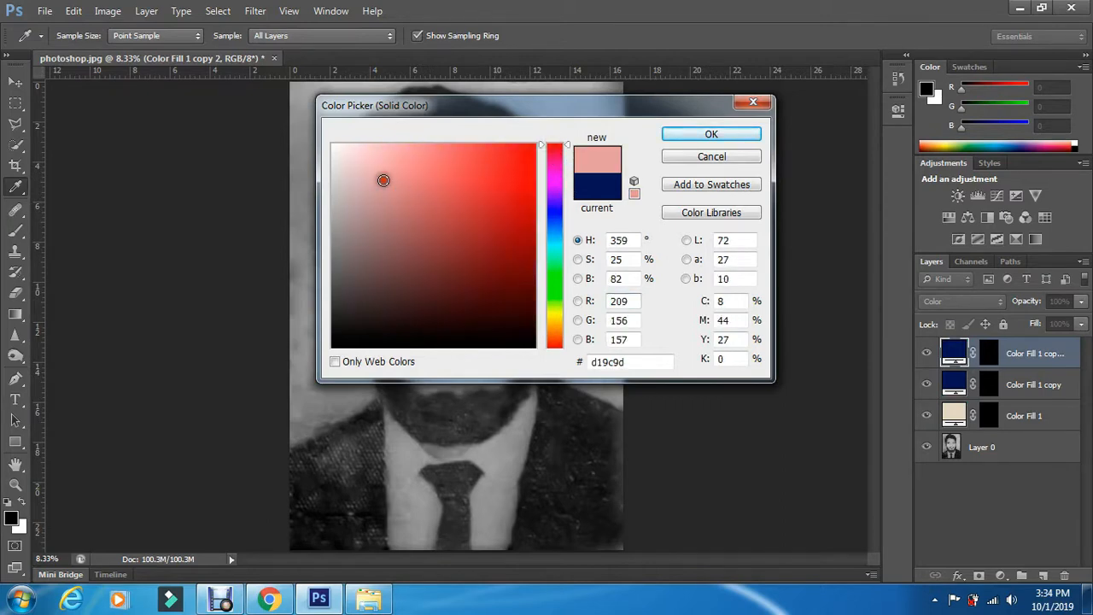
click(358, 174)
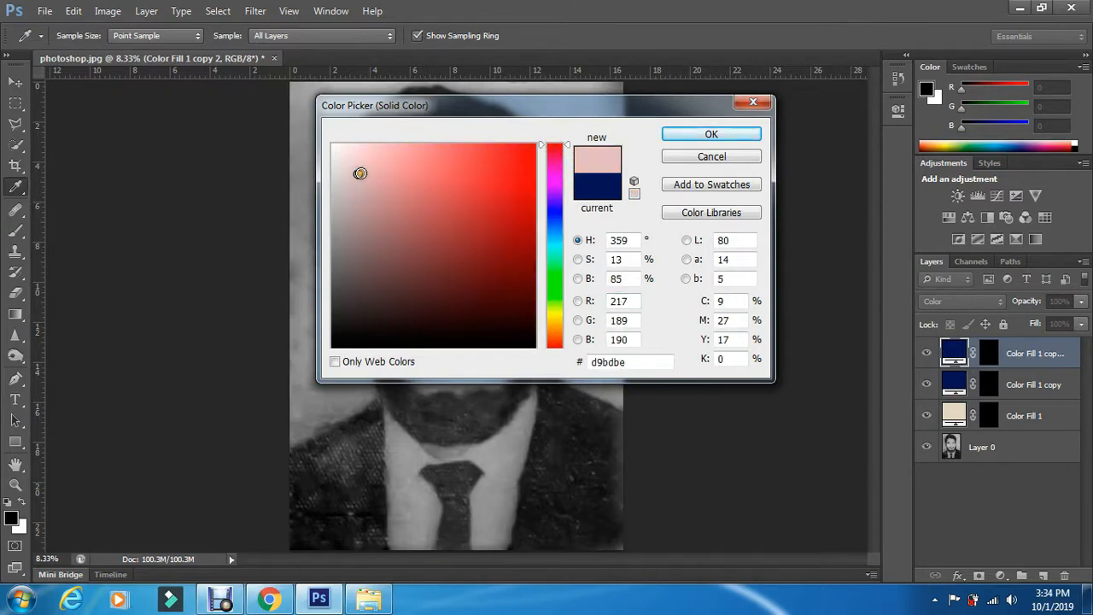
click(711, 134)
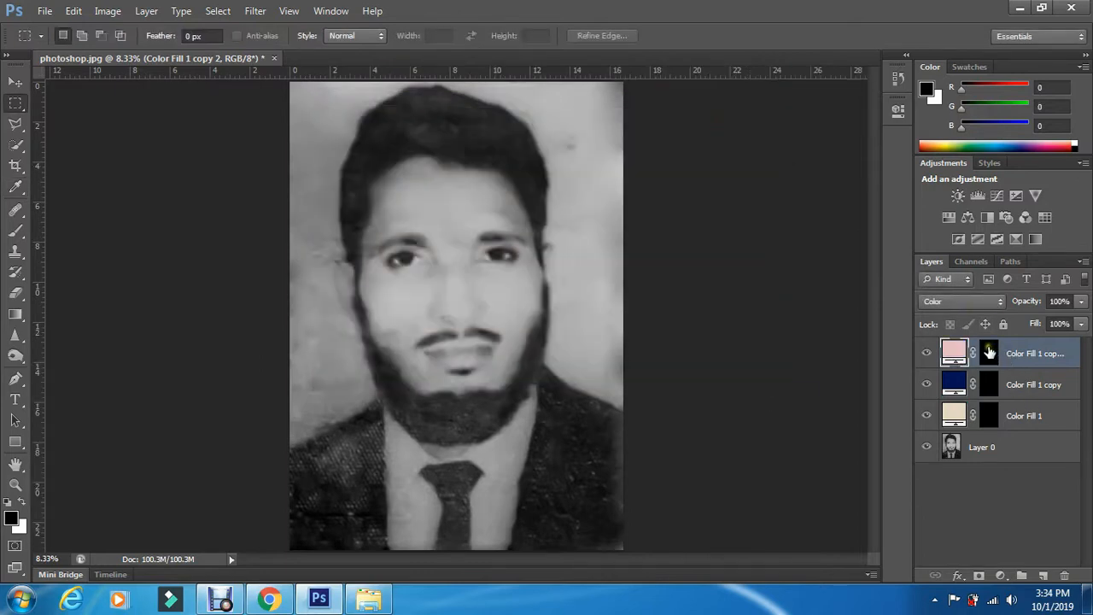
Duplicate the light pink fill layer and change the copy's fill colour to black 000000.
click(991, 350)
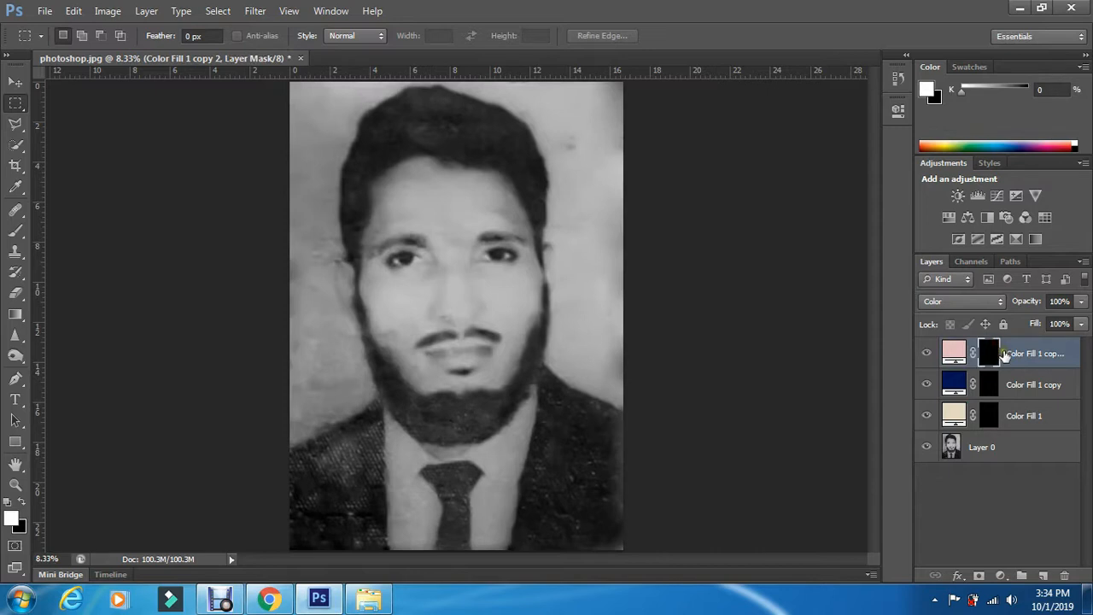
key(ctrl+j)
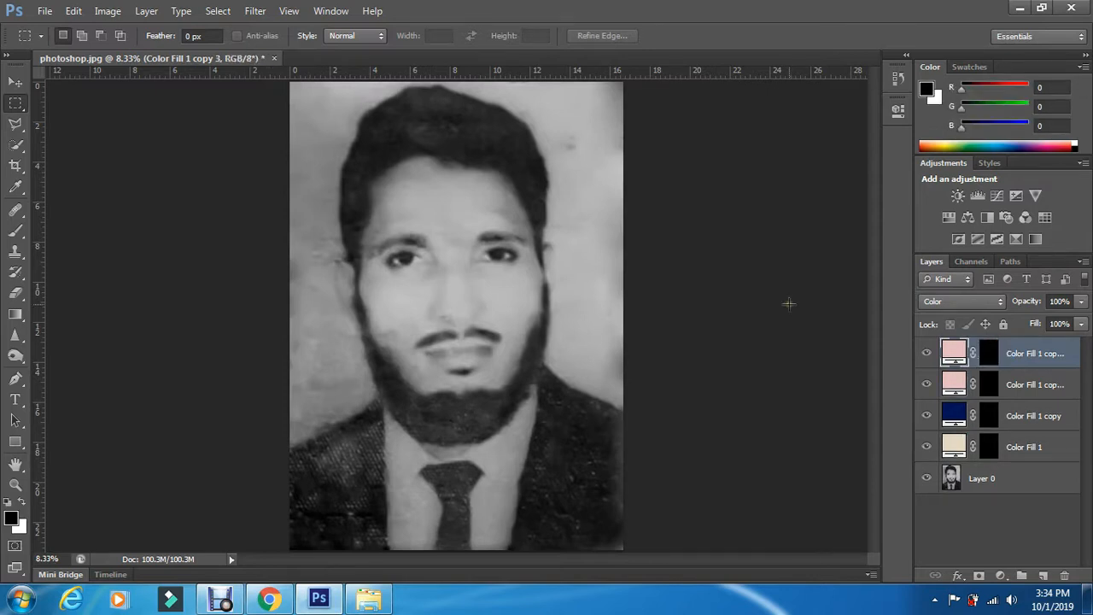
double_click(963, 354)
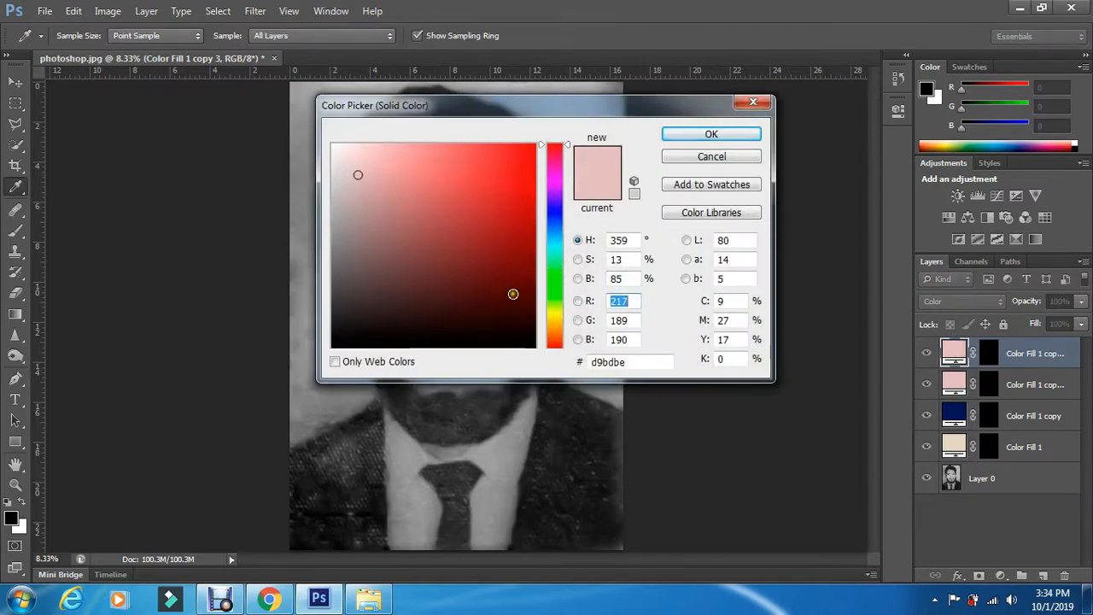
drag(478, 342, 276, 377)
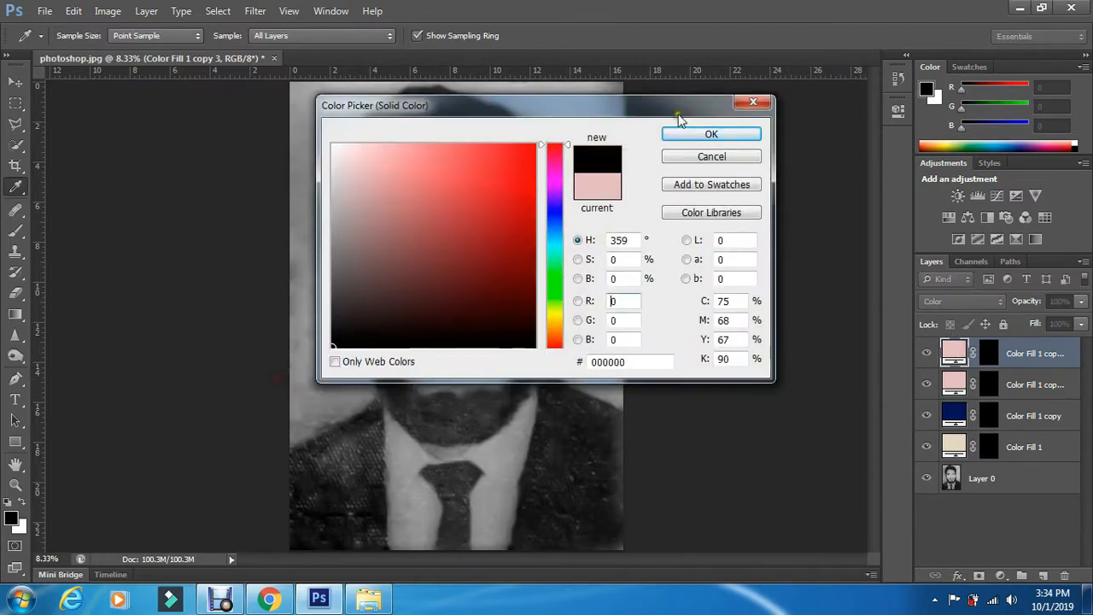
click(711, 134)
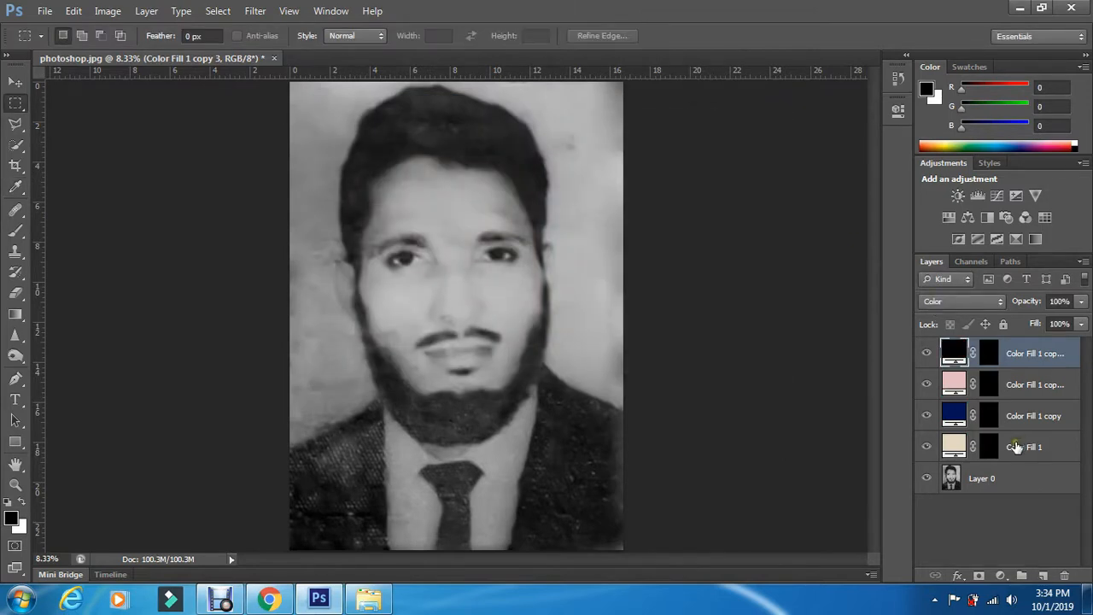
Target the beige fill layer's mask and set up a soft round brush at 442 px with 0% hardness.
click(986, 451)
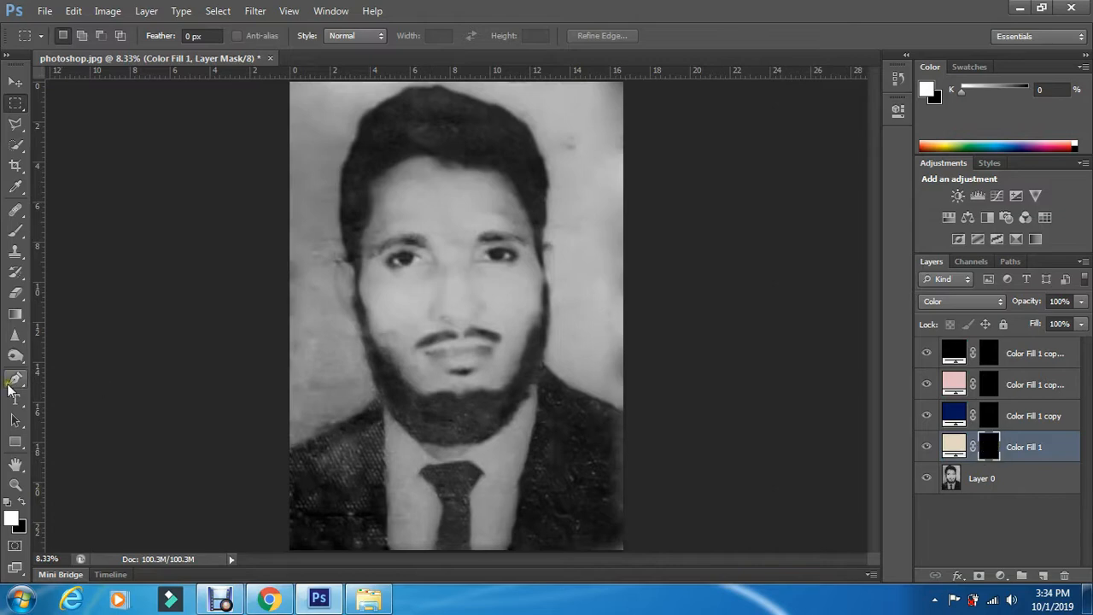
click(15, 484)
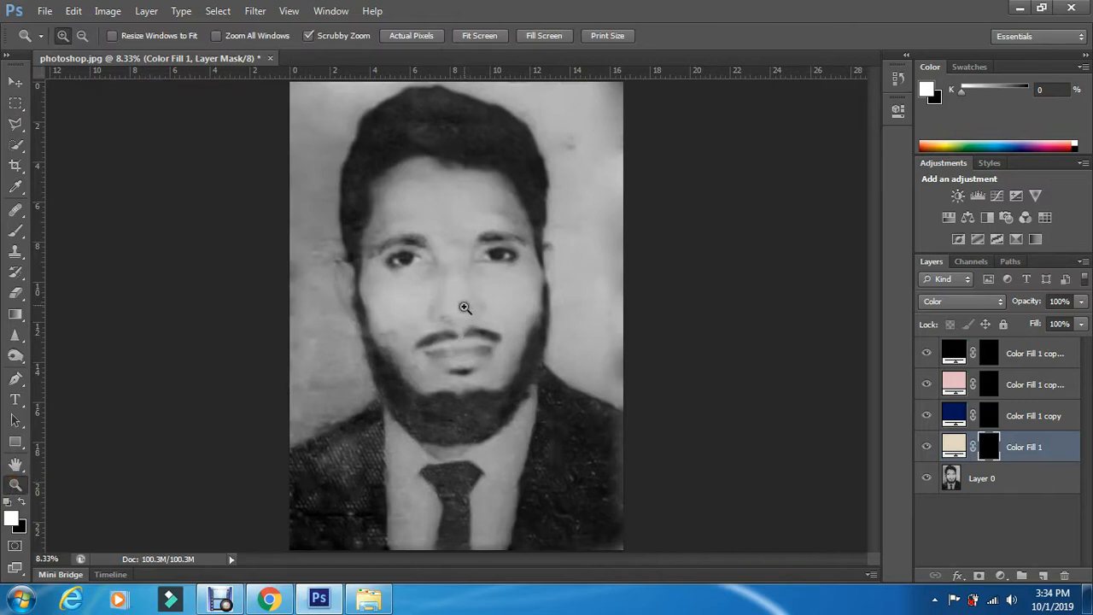
click(438, 236)
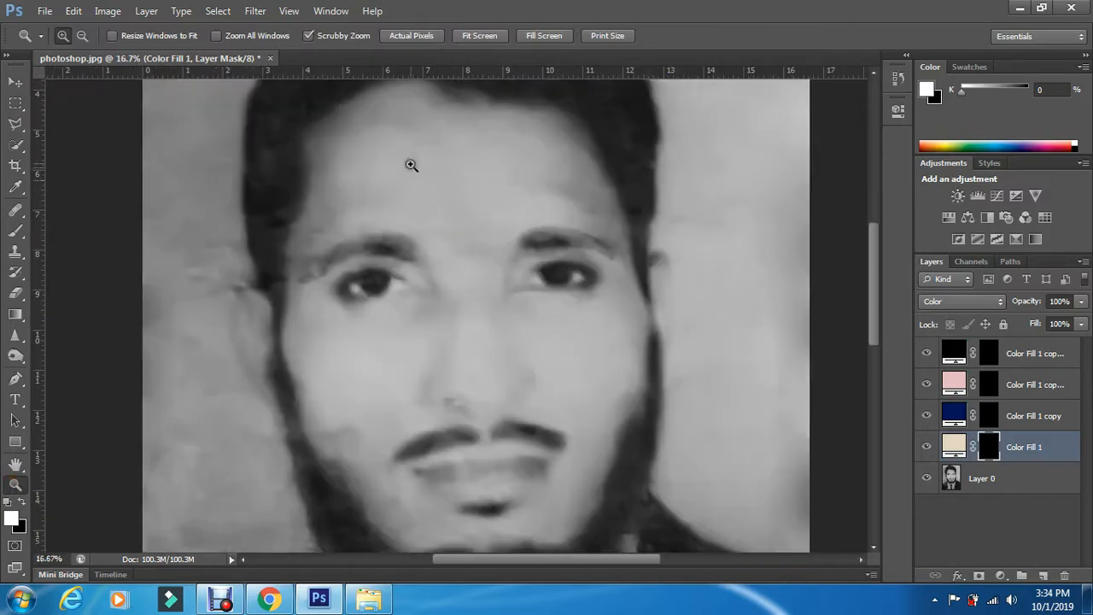
scroll(410, 163, up, 1)
click(21, 227)
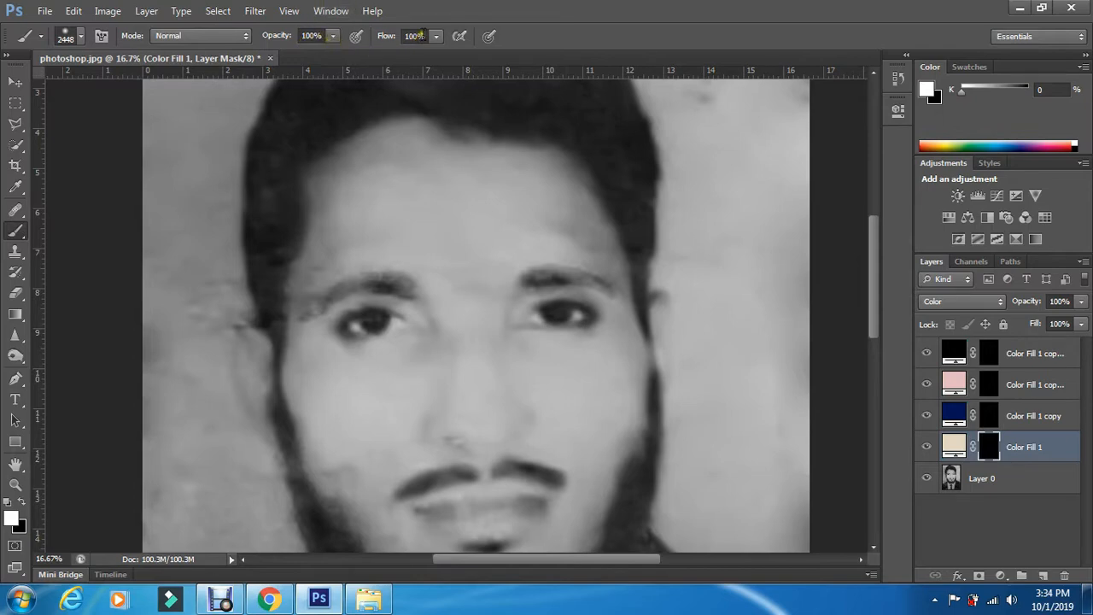
click(77, 41)
click(126, 85)
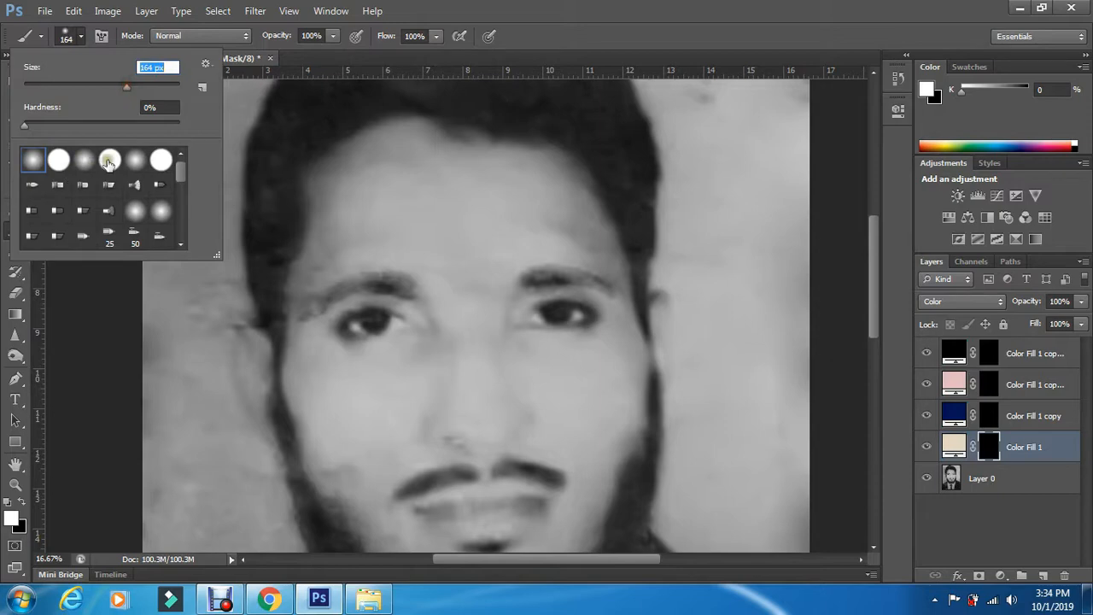
click(135, 159)
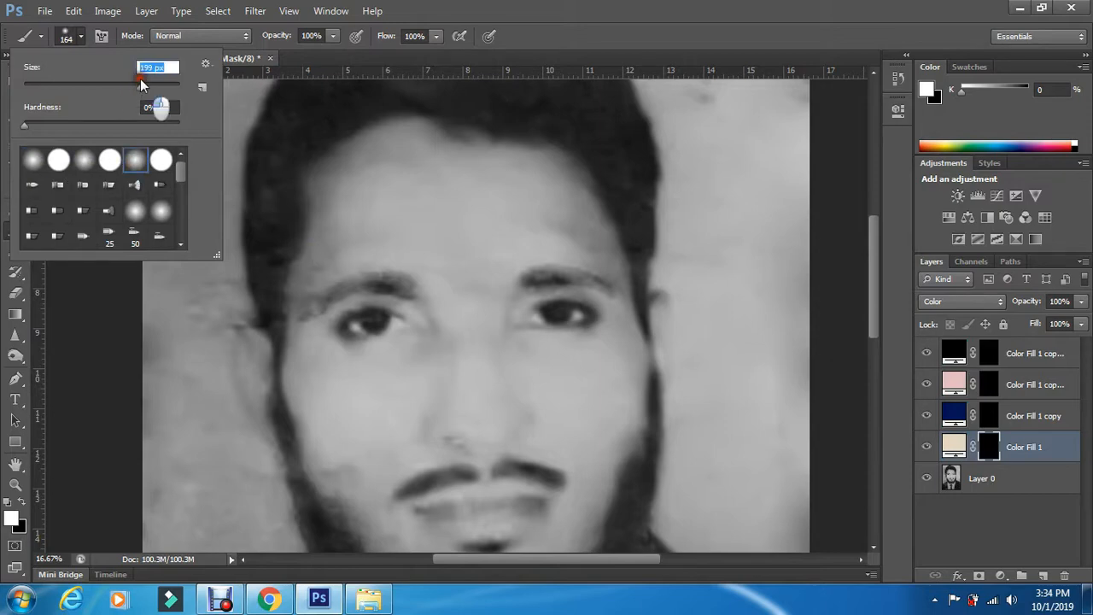
drag(140, 79, 150, 85)
click(160, 84)
Paint white on the beige fill's mask over the face, ears and neck to reveal the skin tone.
mouse_move(332, 268)
mouse_down()
mouse_move(339, 182)
mouse_move(369, 215)
mouse_move(374, 165)
mouse_move(367, 192)
mouse_move(406, 185)
mouse_move(436, 138)
mouse_move(431, 171)
mouse_move(465, 197)
mouse_move(475, 239)
mouse_move(449, 249)
mouse_move(397, 229)
mouse_move(464, 283)
mouse_move(492, 416)
mouse_move(518, 403)
mouse_move(533, 425)
mouse_move(500, 377)
mouse_move(452, 357)
mouse_move(429, 374)
mouse_move(407, 367)
mouse_move(420, 380)
mouse_move(414, 413)
mouse_move(363, 372)
mouse_move(399, 351)
mouse_move(361, 335)
mouse_move(324, 277)
mouse_move(306, 309)
mouse_move(317, 245)
mouse_move(354, 260)
mouse_move(517, 208)
mouse_move(509, 190)
mouse_move(509, 216)
mouse_move(546, 259)
mouse_move(569, 192)
mouse_move(557, 175)
mouse_move(594, 230)
mouse_move(575, 205)
mouse_move(487, 169)
mouse_move(524, 160)
mouse_move(487, 157)
mouse_move(584, 227)
mouse_move(599, 318)
mouse_move(590, 257)
mouse_move(631, 338)
mouse_move(609, 283)
mouse_move(641, 401)
mouse_move(631, 371)
mouse_move(654, 306)
mouse_move(675, 399)
mouse_move(654, 412)
mouse_move(603, 385)
mouse_move(480, 361)
mouse_move(342, 380)
mouse_move(298, 360)
mouse_move(269, 386)
mouse_move(277, 430)
mouse_move(250, 404)
mouse_move(261, 366)
mouse_up()
mouse_move(253, 358)
mouse_down()
mouse_move(299, 384)
mouse_move(376, 360)
mouse_move(321, 293)
mouse_move(342, 346)
mouse_move(428, 380)
mouse_move(356, 333)
mouse_move(391, 396)
mouse_move(433, 434)
mouse_move(463, 440)
mouse_move(444, 410)
mouse_move(415, 440)
mouse_move(471, 446)
mouse_move(514, 410)
mouse_move(518, 436)
mouse_move(504, 448)
mouse_move(526, 332)
mouse_move(418, 323)
mouse_move(466, 377)
mouse_move(551, 302)
mouse_move(523, 216)
mouse_move(556, 226)
mouse_move(593, 214)
mouse_move(581, 189)
mouse_move(587, 397)
mouse_move(601, 327)
mouse_up()
scroll(476, 232, down, 5)
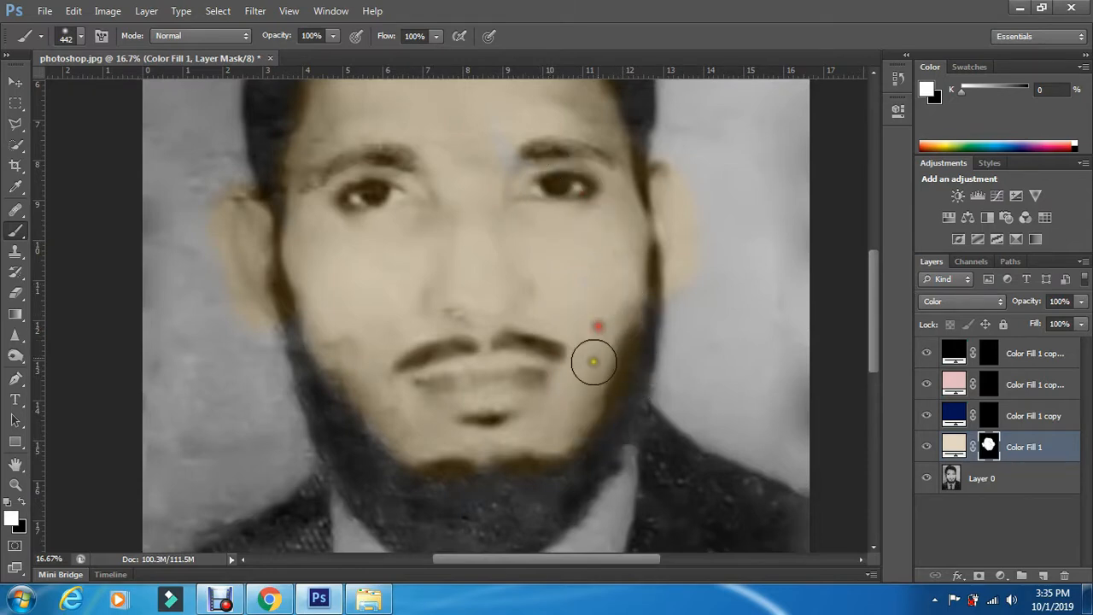
scroll(591, 357, up, 9)
scroll(576, 275, down, 6)
scroll(564, 331, down, 3)
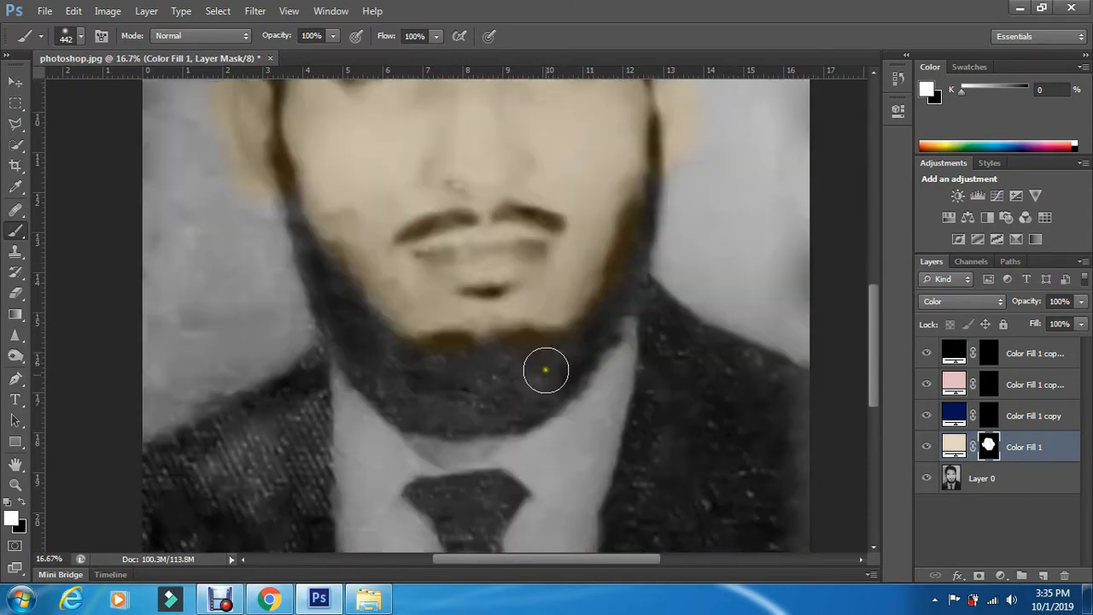
mouse_move(428, 452)
mouse_down()
mouse_move(456, 459)
mouse_move(511, 428)
mouse_move(435, 453)
mouse_up()
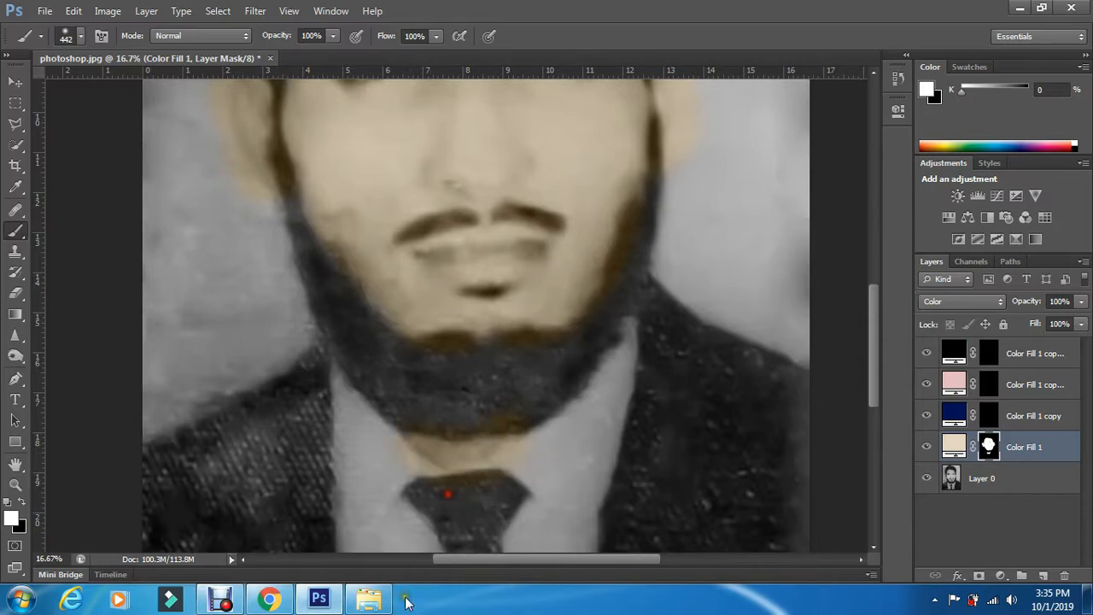
scroll(406, 271, down, 1)
scroll(464, 364, up, 3)
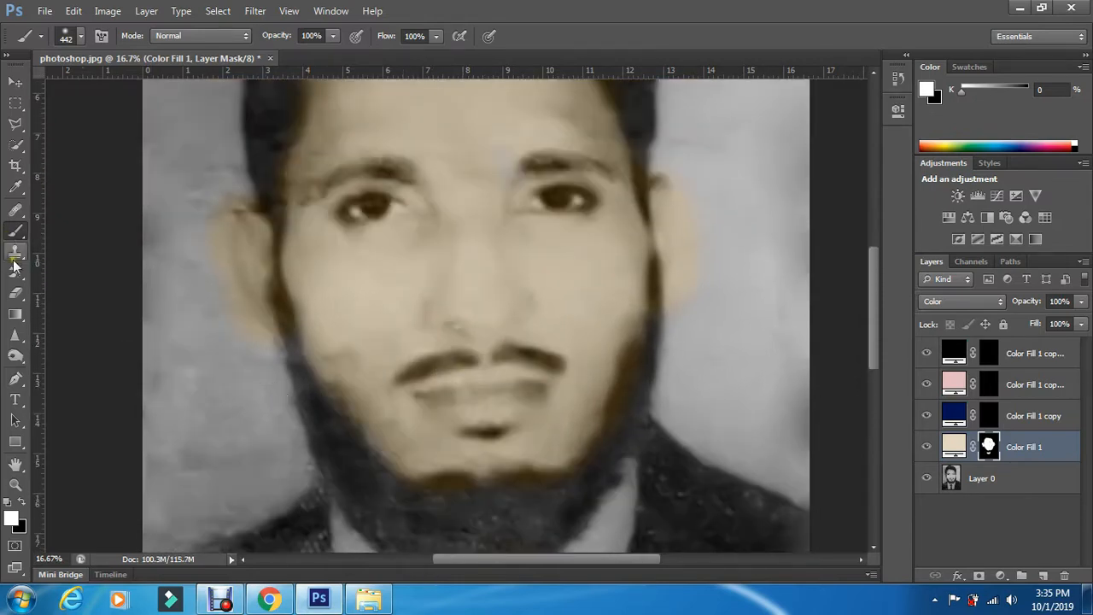
Paint black on the beige fill's mask to remove the colour spilling onto the background around both ears.
click(21, 505)
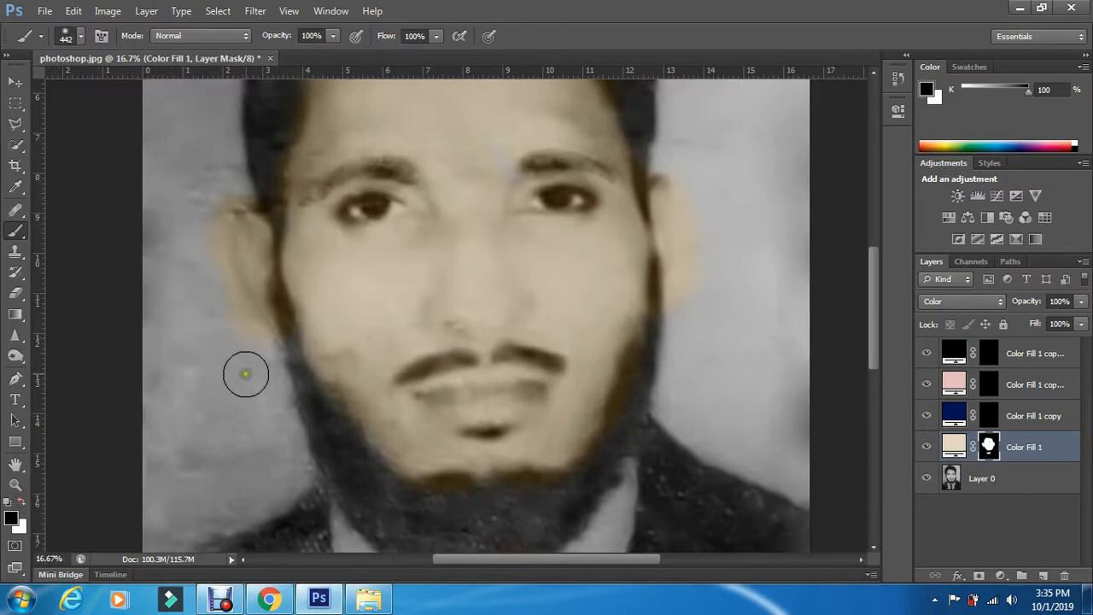
mouse_move(244, 370)
mouse_down()
mouse_move(192, 228)
mouse_move(200, 196)
mouse_move(216, 186)
mouse_move(201, 202)
mouse_move(199, 230)
mouse_move(229, 331)
mouse_move(213, 302)
mouse_move(213, 288)
mouse_move(228, 314)
mouse_move(202, 205)
mouse_up()
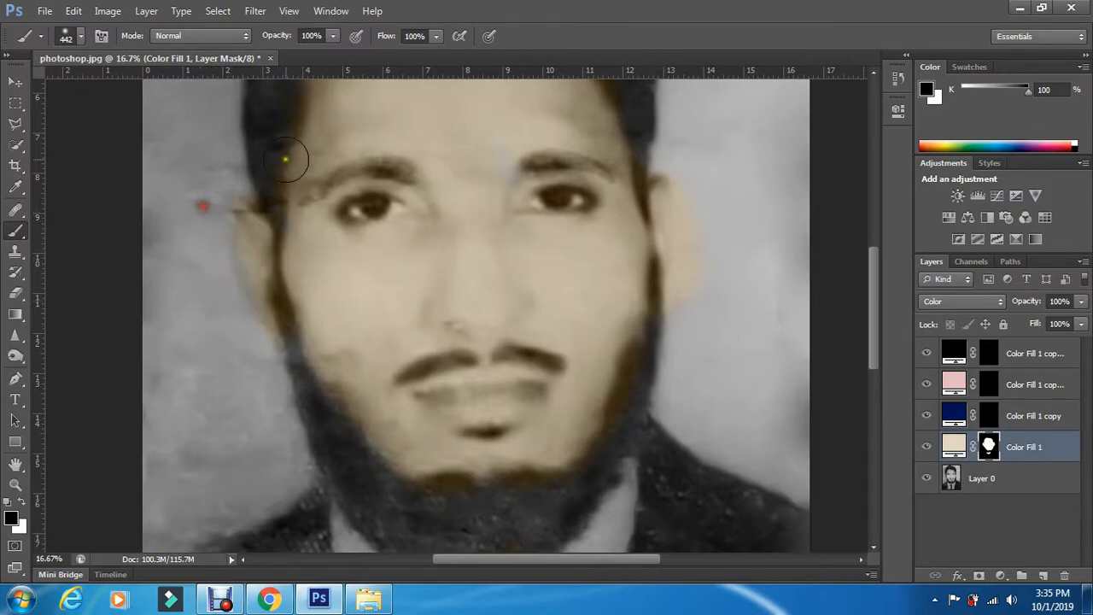
mouse_move(689, 310)
mouse_down()
mouse_move(710, 213)
mouse_move(700, 214)
mouse_move(700, 188)
mouse_move(702, 218)
mouse_move(691, 151)
mouse_up()
Paint black on the beige fill's mask along the hair on both sides of the forehead to clean the hairline.
scroll(726, 291, up, 5)
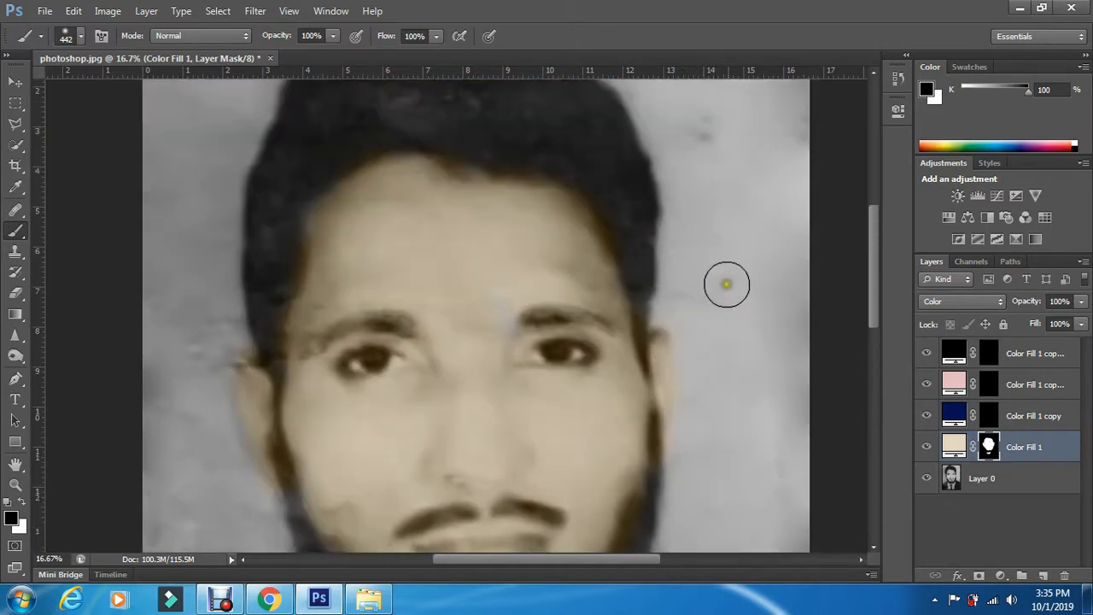
mouse_move(567, 179)
mouse_down()
mouse_move(625, 256)
mouse_move(627, 267)
mouse_move(607, 241)
mouse_move(634, 298)
mouse_move(610, 243)
mouse_move(572, 213)
mouse_move(407, 177)
mouse_move(337, 209)
mouse_move(430, 189)
mouse_move(576, 219)
mouse_move(602, 236)
mouse_move(641, 316)
mouse_up()
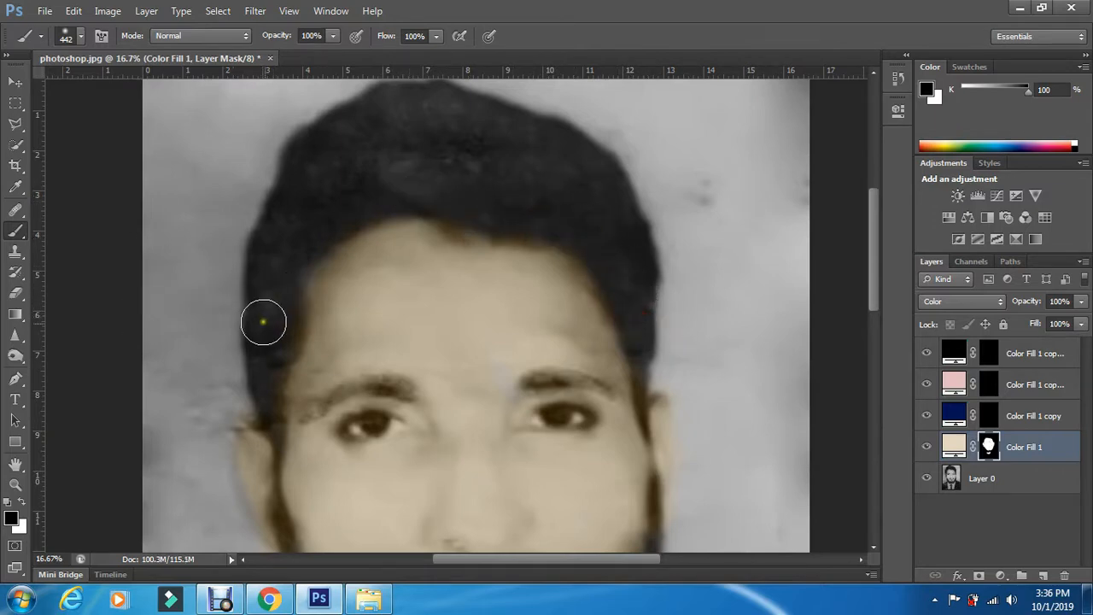
mouse_move(263, 321)
mouse_down()
mouse_move(254, 259)
mouse_move(255, 235)
mouse_move(261, 265)
mouse_move(267, 231)
mouse_move(254, 308)
mouse_move(254, 280)
mouse_up()
Reduce the brush size to 168 px and mask the beige out of the hair just above the ear on the portrait's left side.
scroll(213, 367, down, 5)
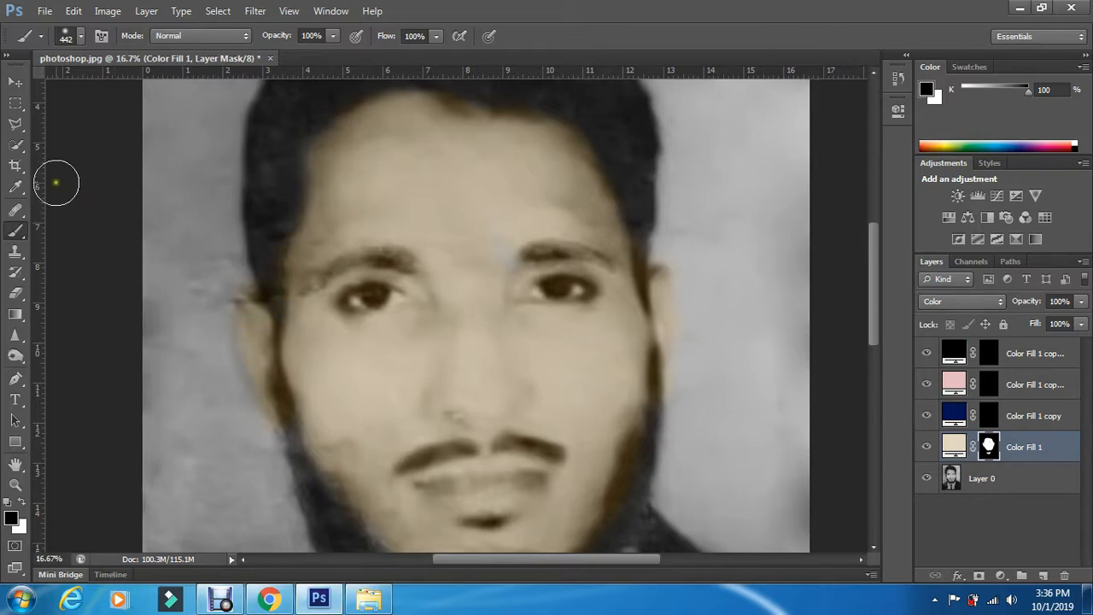
click(80, 38)
drag(77, 84, 127, 84)
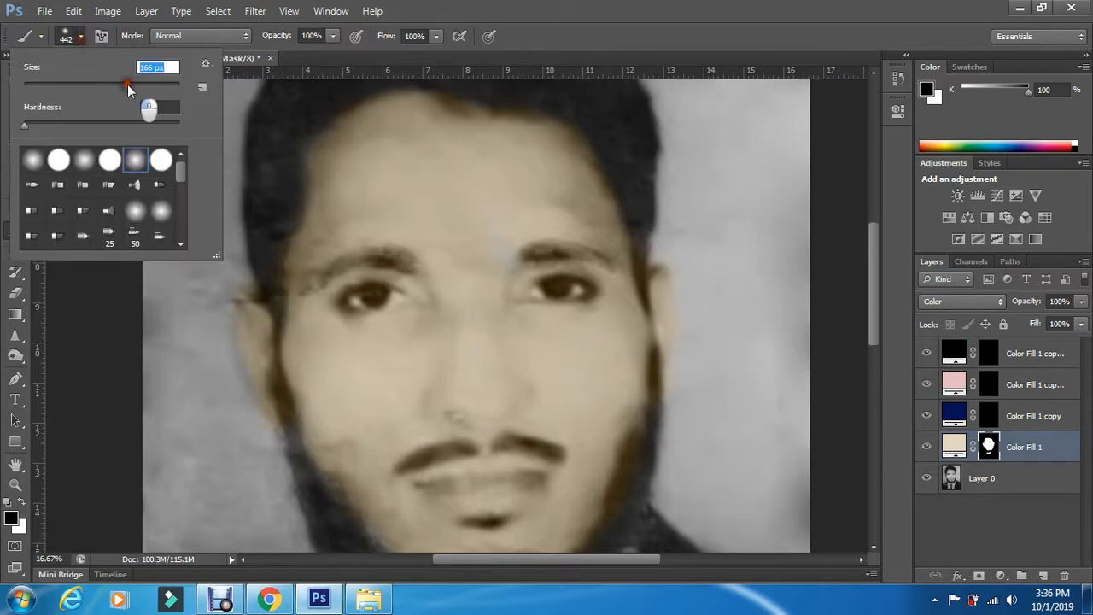
mouse_move(268, 272)
mouse_down()
mouse_move(280, 234)
mouse_move(272, 297)
mouse_move(234, 273)
mouse_up()
scroll(220, 327, down, 2)
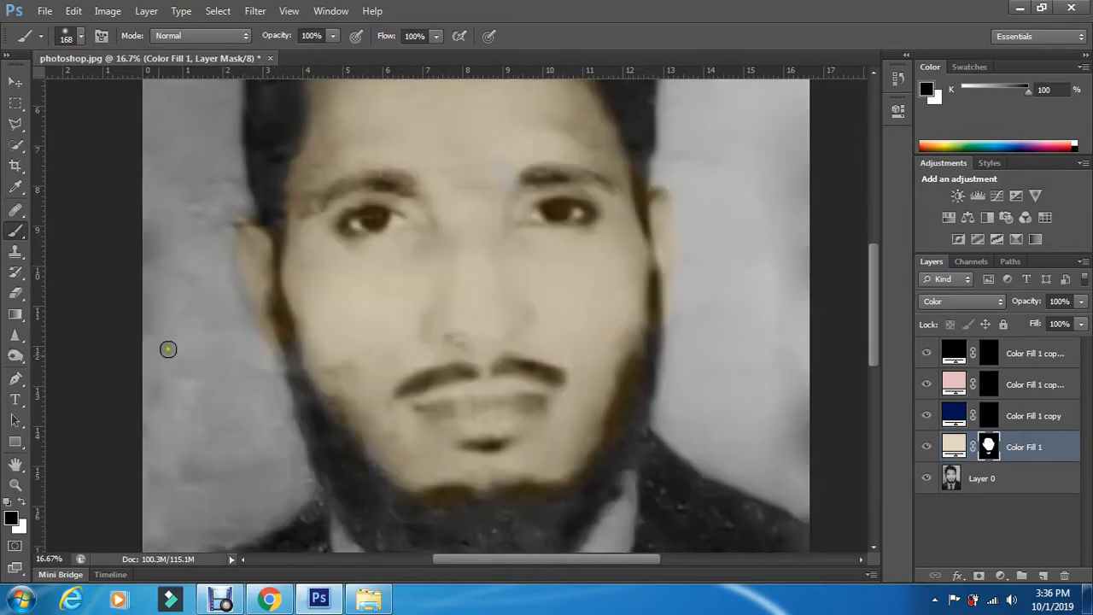
Reduce the brush size to 131 px and mask the beige out of the sideburn beside the ear on the portrait's left side.
click(15, 485)
click(384, 302)
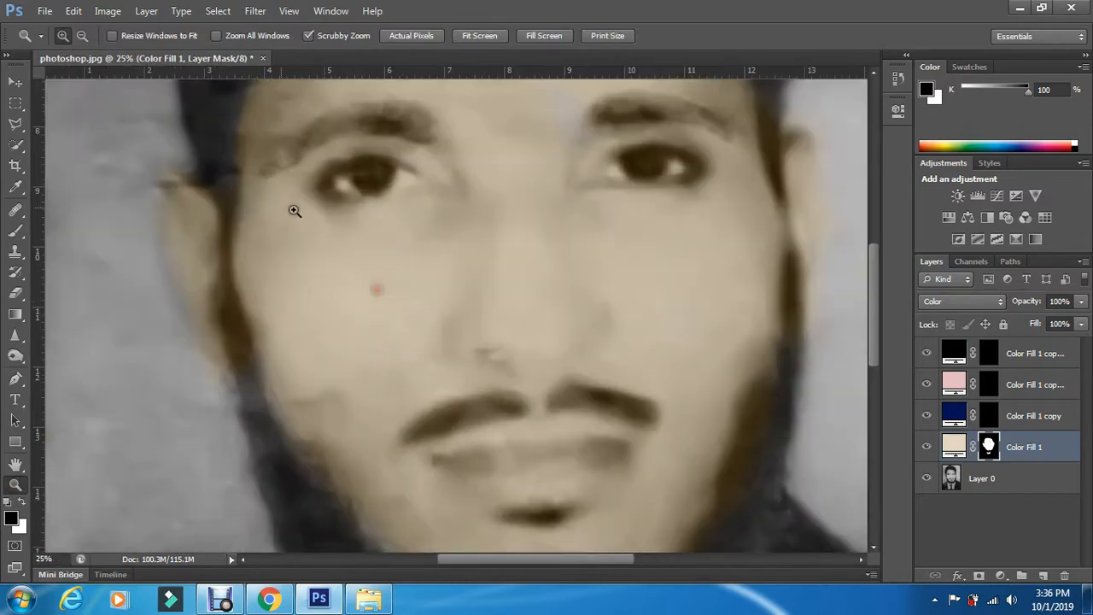
scroll(130, 242, up, 2)
click(19, 233)
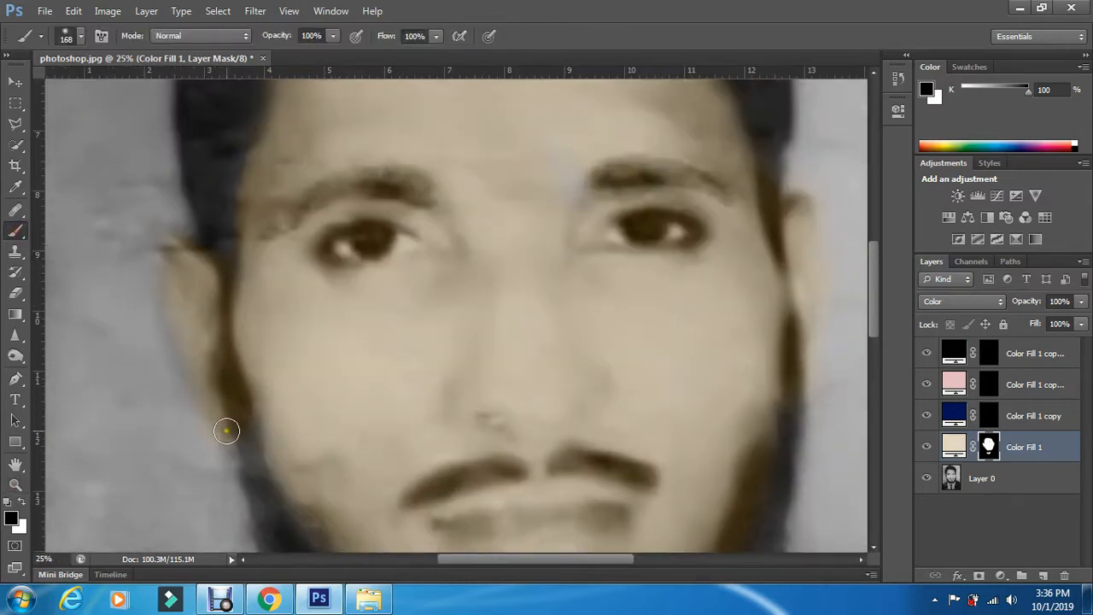
click(82, 37)
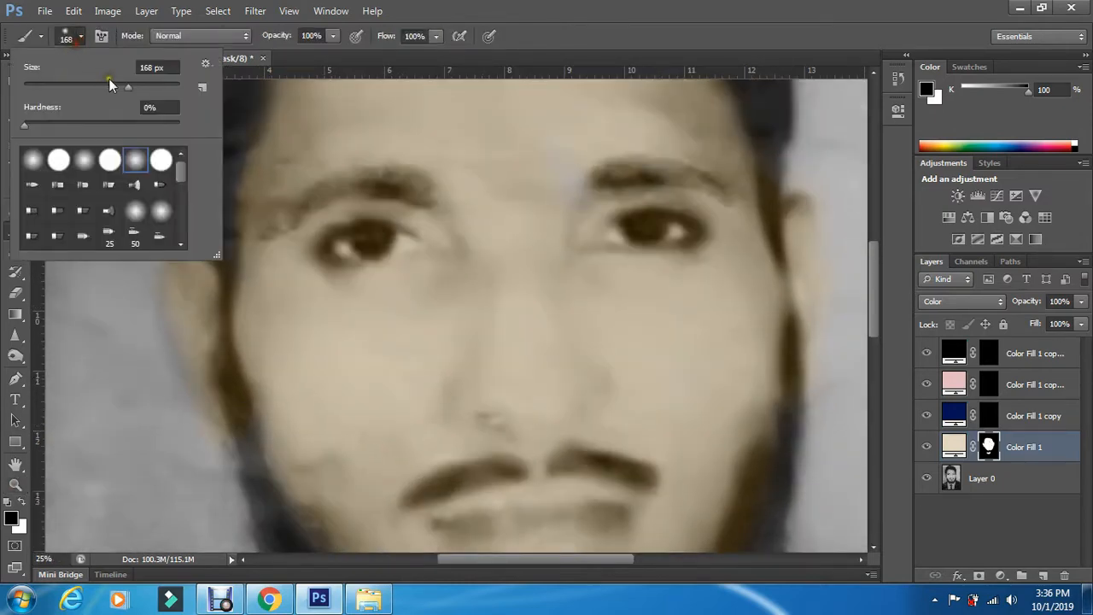
click(114, 88)
drag(243, 418, 220, 368)
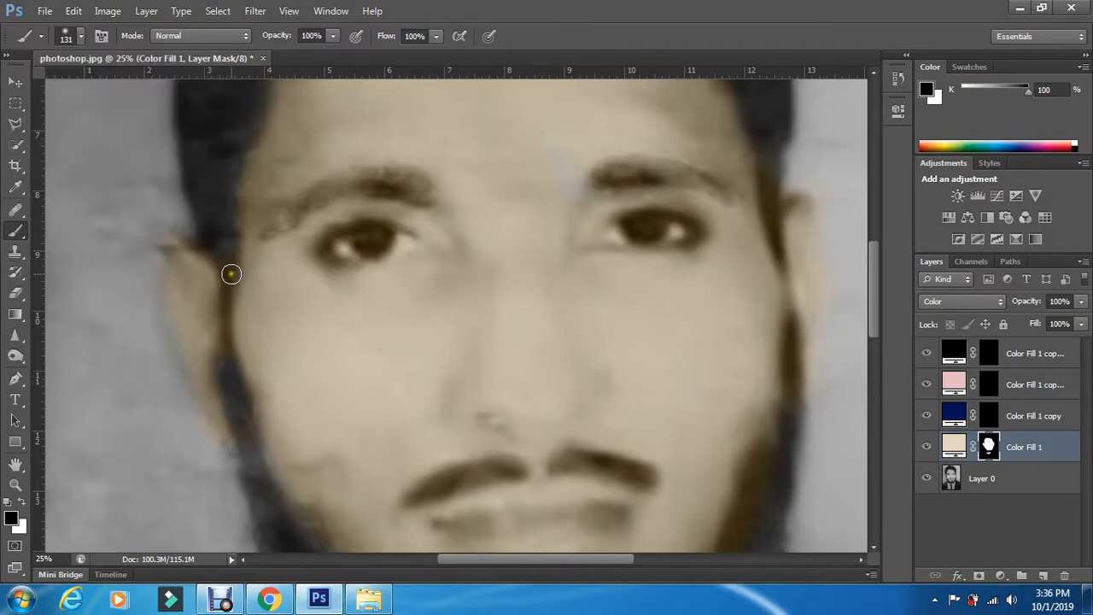
drag(222, 287, 221, 362)
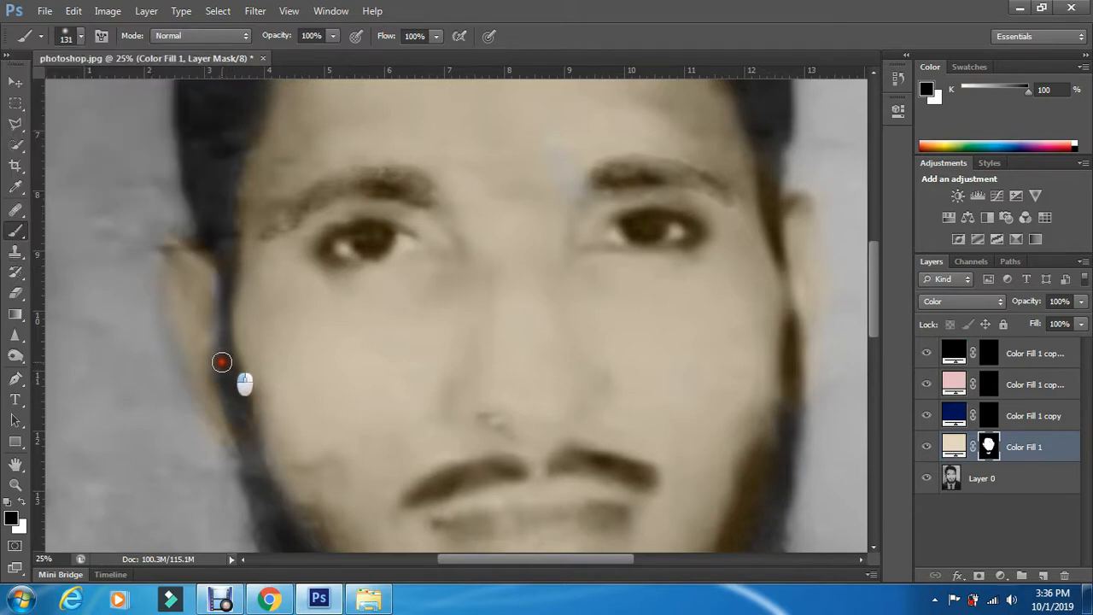
mouse_move(221, 268)
mouse_down()
mouse_move(222, 249)
mouse_move(201, 246)
mouse_up()
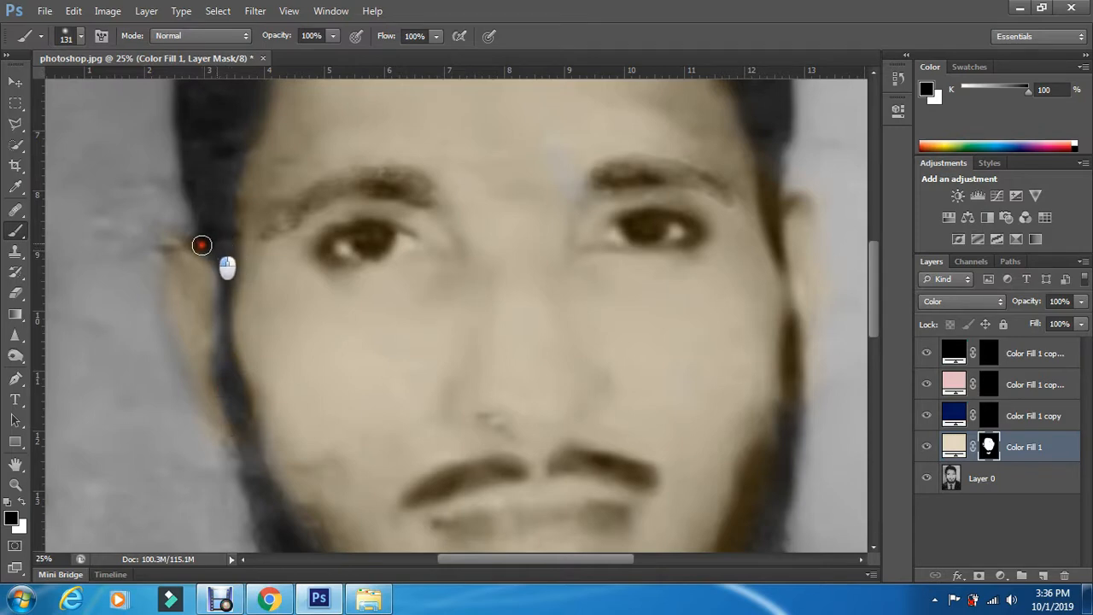
scroll(216, 266, down, 3)
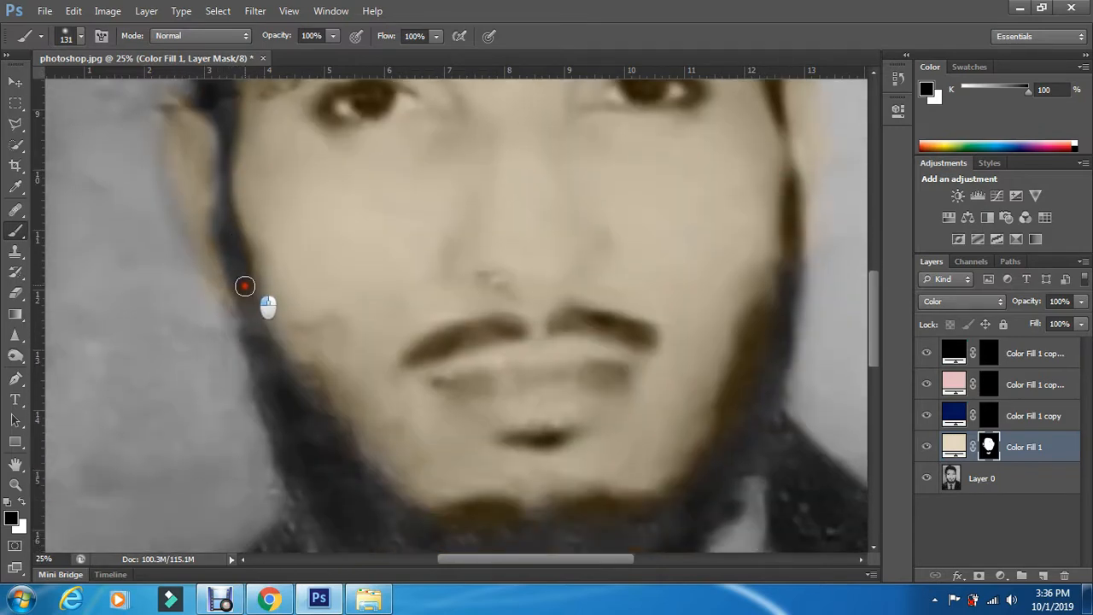
mouse_move(238, 275)
mouse_down()
mouse_move(237, 258)
mouse_move(244, 295)
mouse_up()
Paint black on the beige fill's mask over the beard along the portrait's left jaw and under the chin.
scroll(244, 296, down, 2)
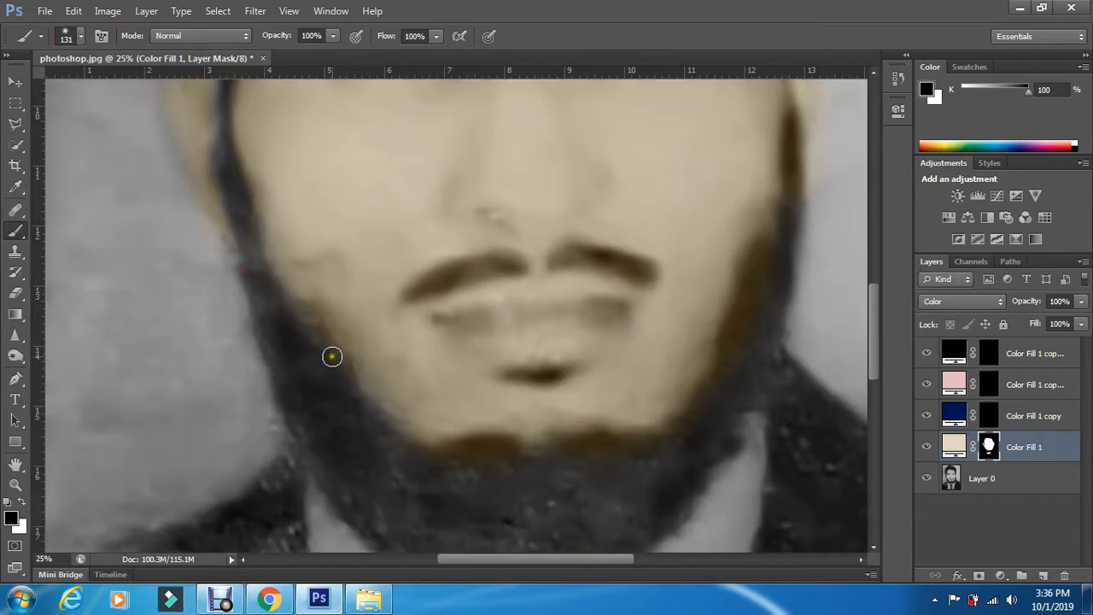
mouse_move(328, 361)
mouse_down()
mouse_move(337, 360)
mouse_move(317, 337)
mouse_up()
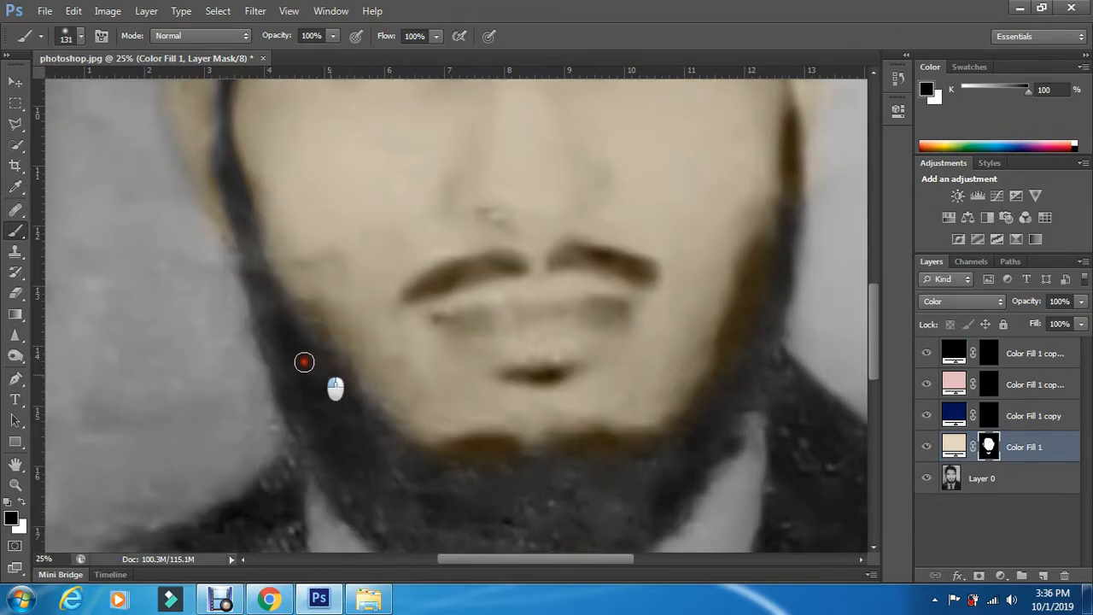
mouse_move(479, 464)
mouse_down()
mouse_move(434, 456)
mouse_move(503, 447)
mouse_move(519, 464)
mouse_move(487, 456)
mouse_move(508, 486)
mouse_move(466, 445)
mouse_up()
mouse_move(607, 456)
mouse_down()
mouse_move(564, 451)
mouse_move(624, 447)
mouse_move(562, 445)
mouse_up()
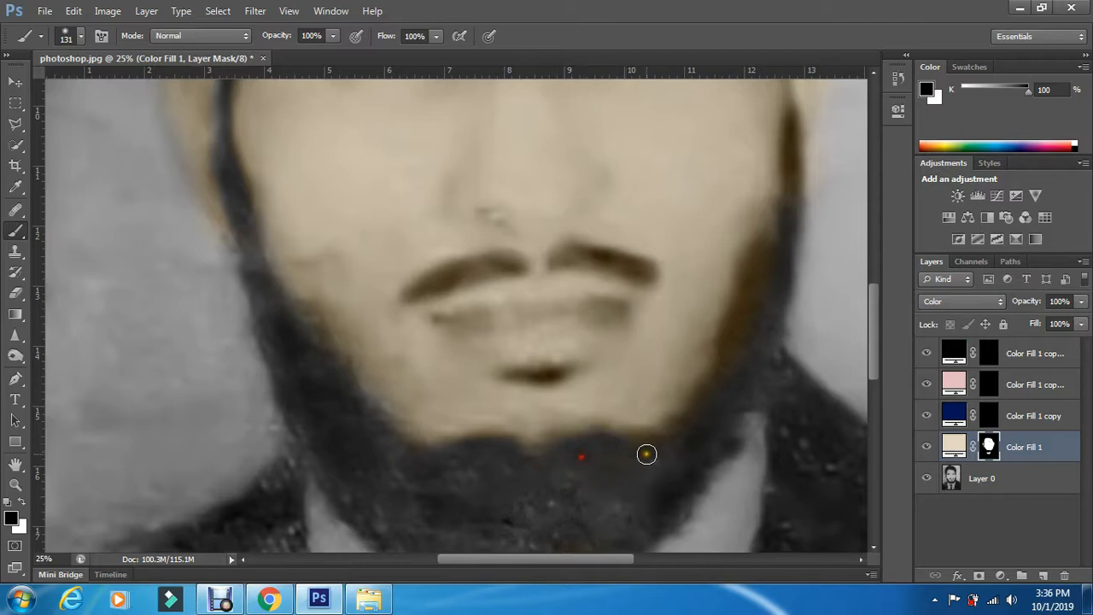
mouse_move(637, 453)
mouse_down()
mouse_move(570, 475)
mouse_move(575, 496)
mouse_move(607, 492)
mouse_up()
Paint black on the beige fill's mask over both halves of the moustache and the lips.
mouse_move(569, 253)
mouse_down()
mouse_move(646, 274)
mouse_move(577, 262)
mouse_up()
mouse_move(512, 266)
mouse_down()
mouse_move(416, 293)
mouse_move(483, 263)
mouse_move(521, 264)
mouse_up()
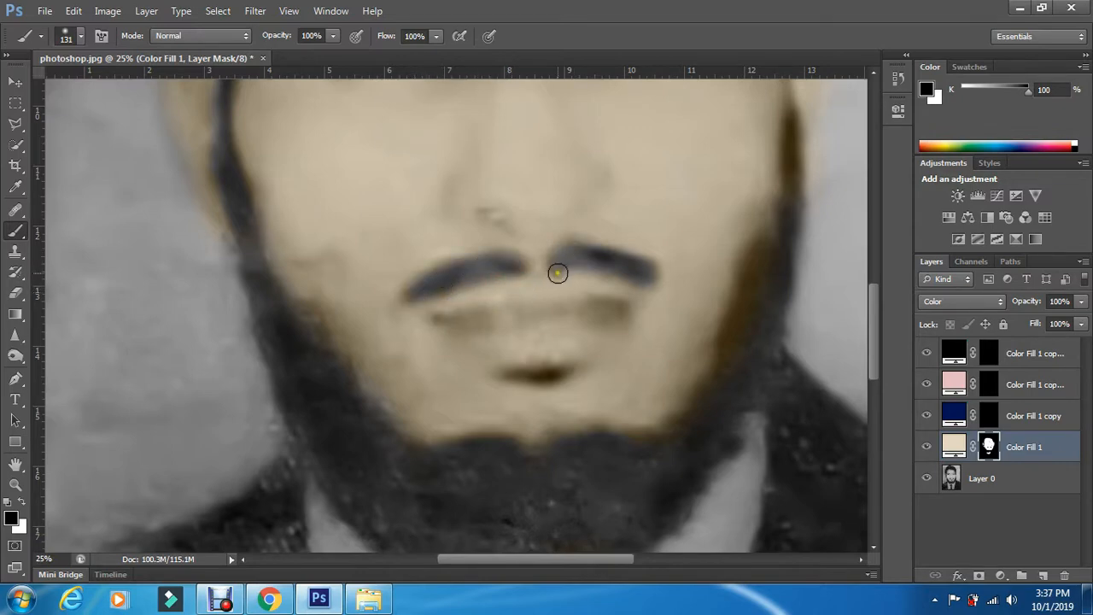
mouse_move(556, 327)
mouse_down()
mouse_move(524, 330)
mouse_move(548, 328)
mouse_move(486, 330)
mouse_move(535, 315)
mouse_move(525, 311)
mouse_move(452, 320)
mouse_move(524, 295)
mouse_move(436, 311)
mouse_move(536, 333)
mouse_move(473, 333)
mouse_move(503, 346)
mouse_move(569, 346)
mouse_move(511, 350)
mouse_move(611, 322)
mouse_move(593, 328)
mouse_move(621, 308)
mouse_move(553, 300)
mouse_move(624, 304)
mouse_move(578, 315)
mouse_up()
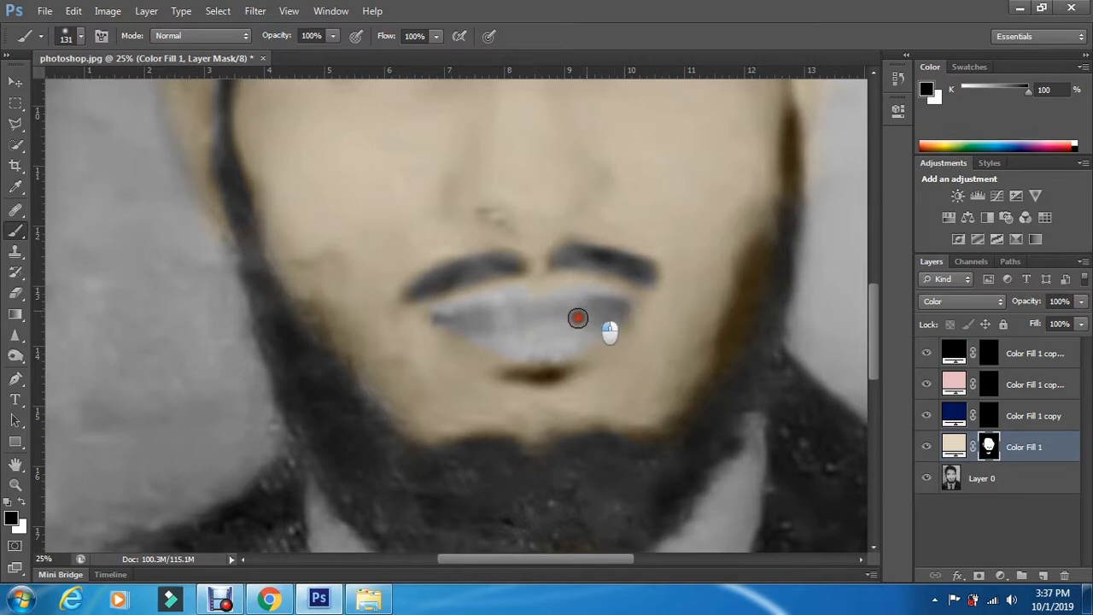
Reduce the brush size to 72 px and mask the beige out of the small dark patch below the lower lip.
click(81, 35)
drag(90, 85, 80, 86)
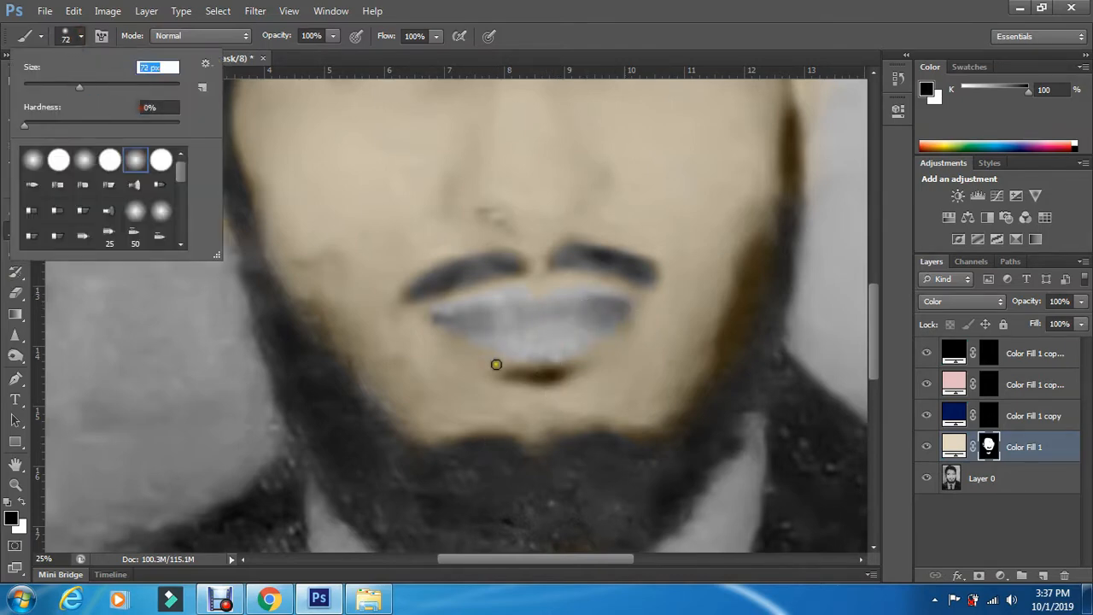
click(537, 376)
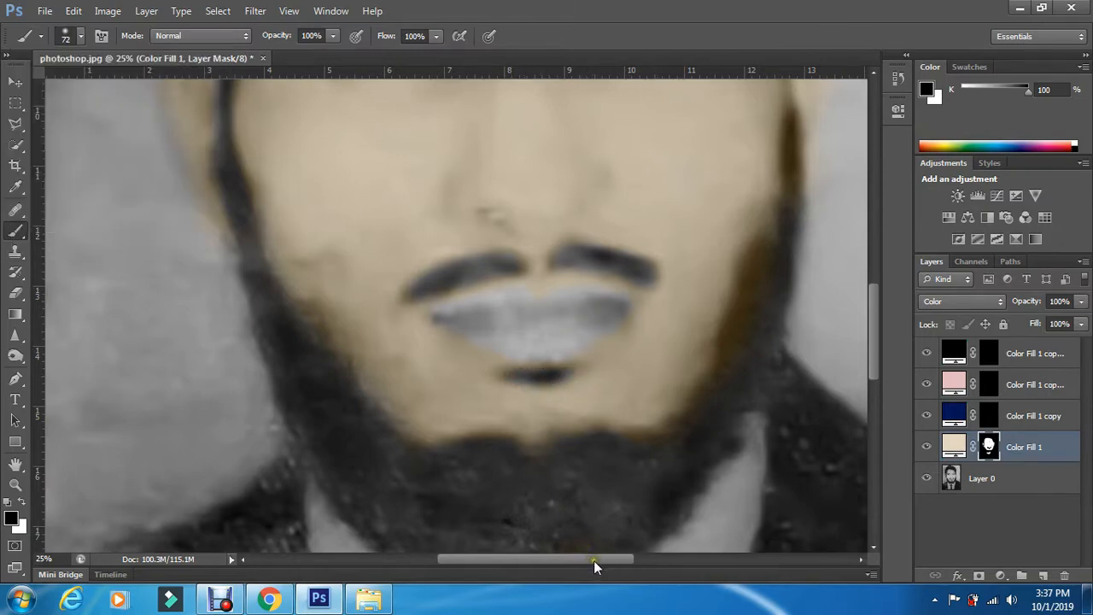
Set the brush size to 127 px and mask the beige out of the beard along the portrait's right jaw.
drag(594, 560, 646, 560)
click(80, 36)
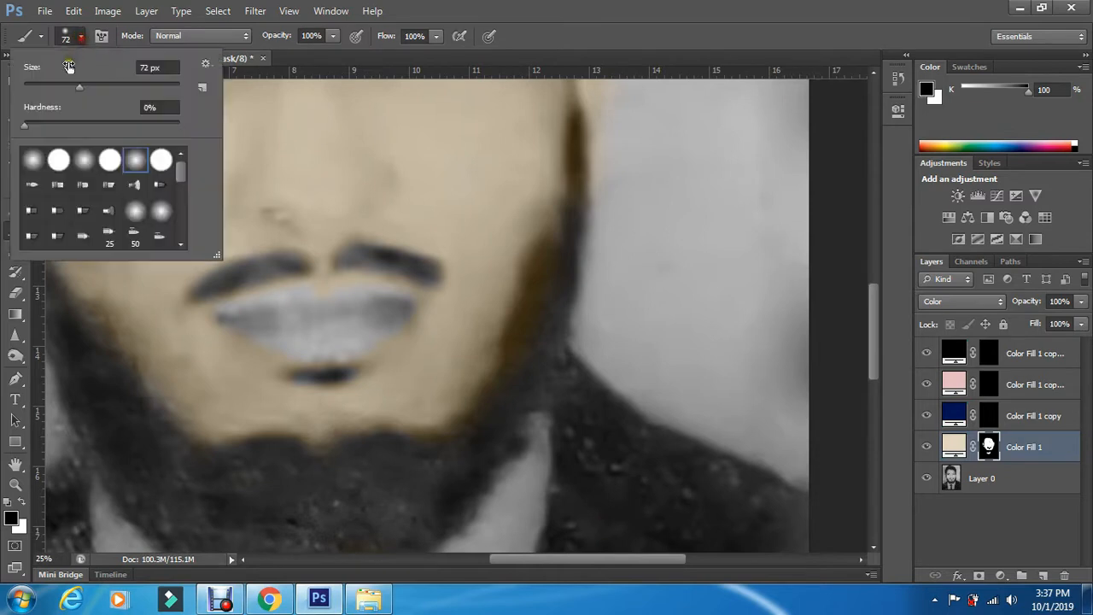
mouse_move(505, 388)
mouse_down()
mouse_move(522, 363)
mouse_move(459, 437)
mouse_move(418, 453)
mouse_up()
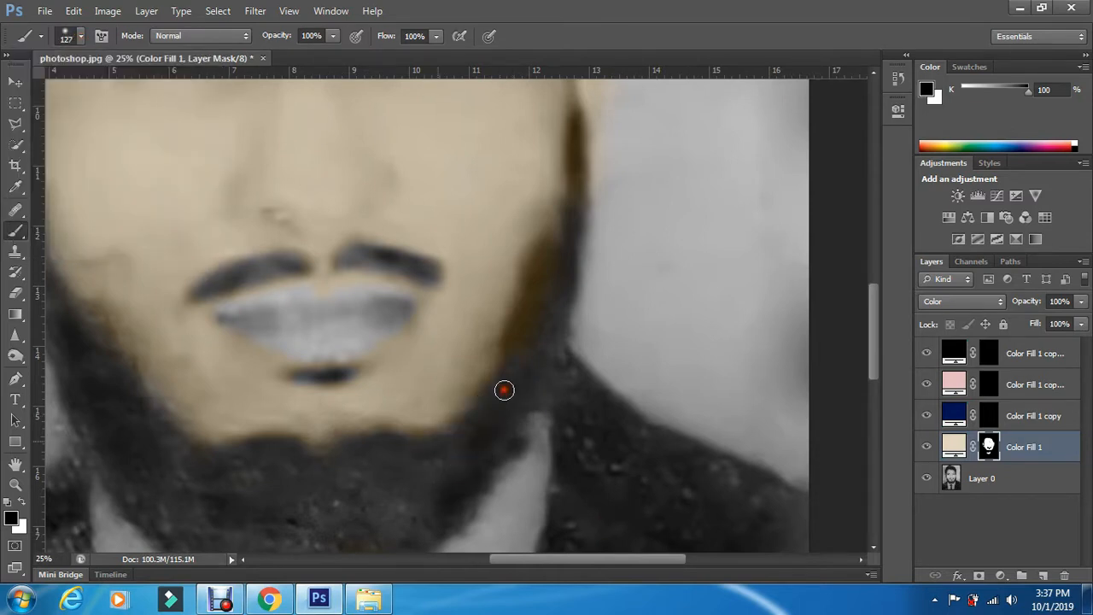
mouse_move(528, 357)
mouse_down()
mouse_move(514, 342)
mouse_move(514, 364)
mouse_move(552, 249)
mouse_move(553, 260)
mouse_up()
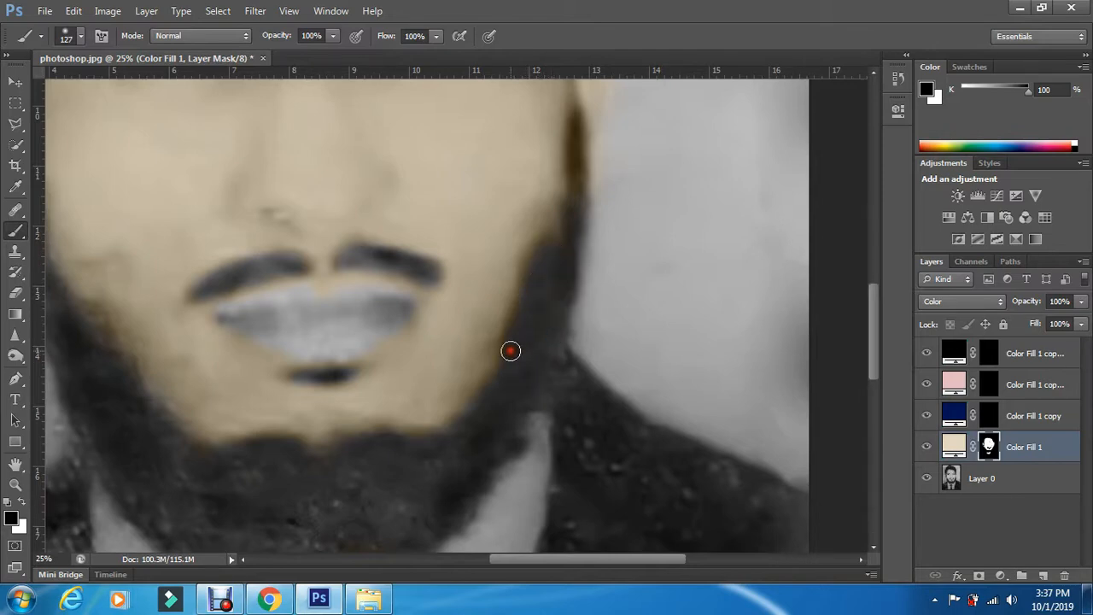
Mask the beige out of the sideburn beside the portrait's right ear, reducing the brush size to 85 px for its narrow upper part.
scroll(538, 348, up, 4)
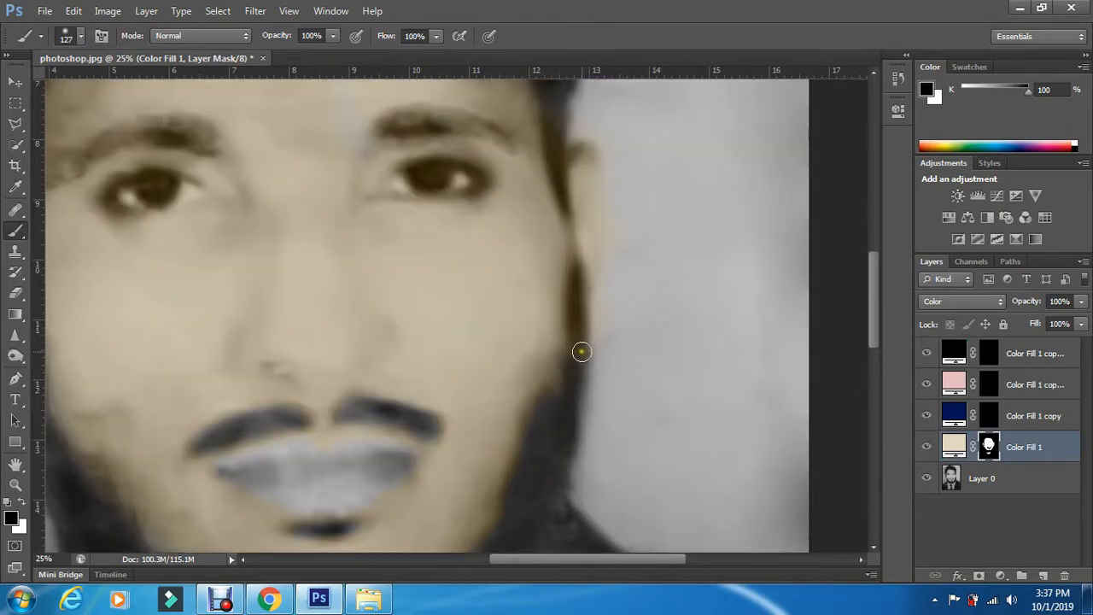
mouse_move(581, 351)
mouse_down()
mouse_move(576, 271)
mouse_move(578, 359)
mouse_up()
scroll(601, 315, up, 2)
scroll(601, 315, up, 4)
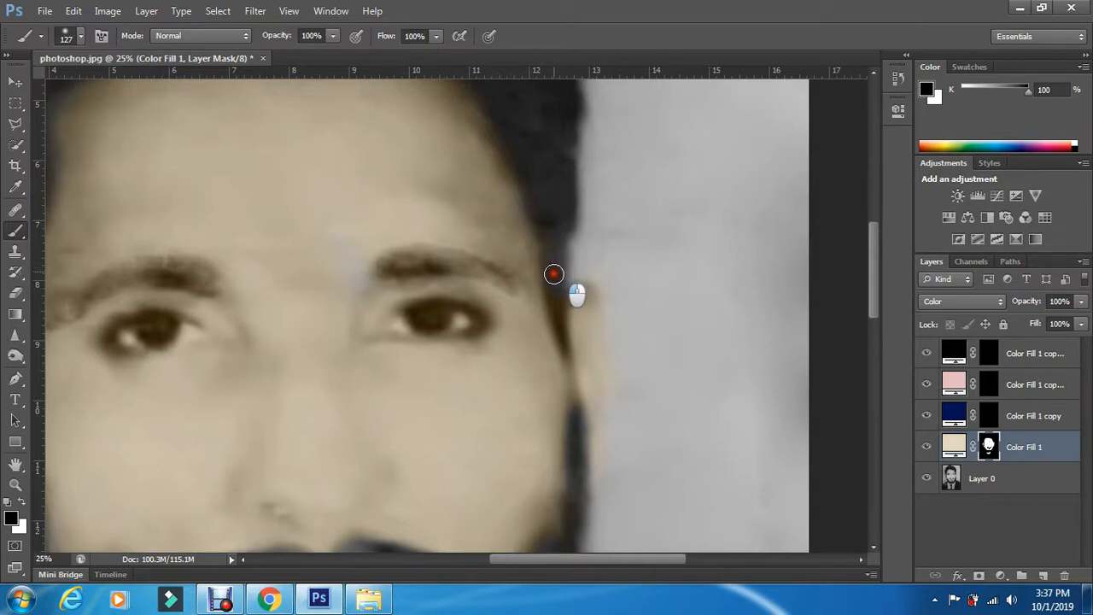
click(80, 39)
click(89, 85)
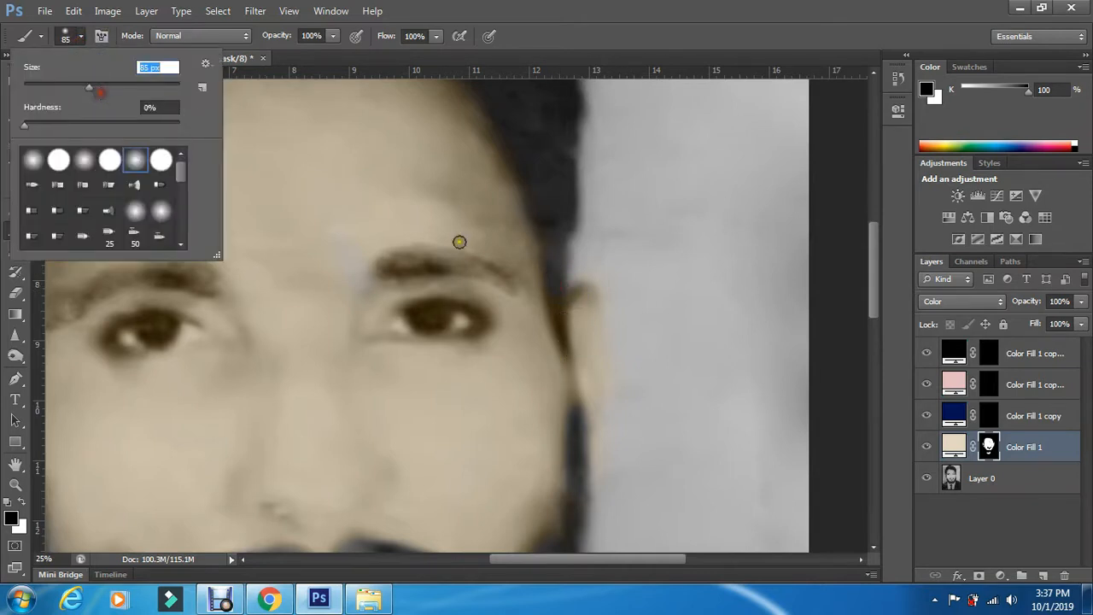
click(559, 305)
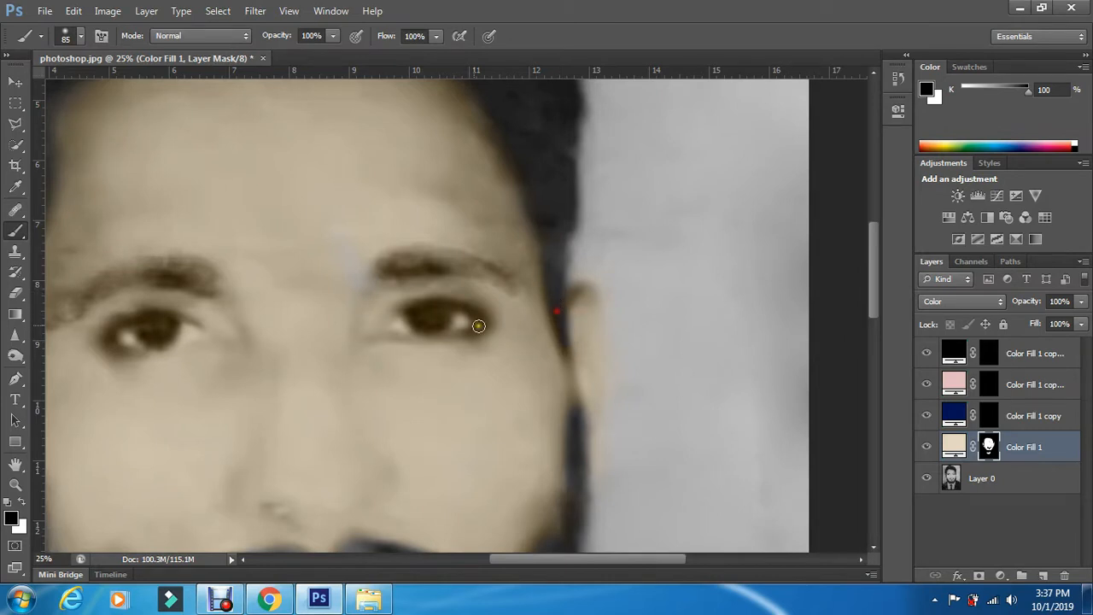
Paint black on the beige fill's mask over both eyes and both eyebrows.
mouse_move(428, 314)
mouse_down()
mouse_move(468, 320)
mouse_move(394, 329)
mouse_move(439, 313)
mouse_move(475, 325)
mouse_move(422, 312)
mouse_up()
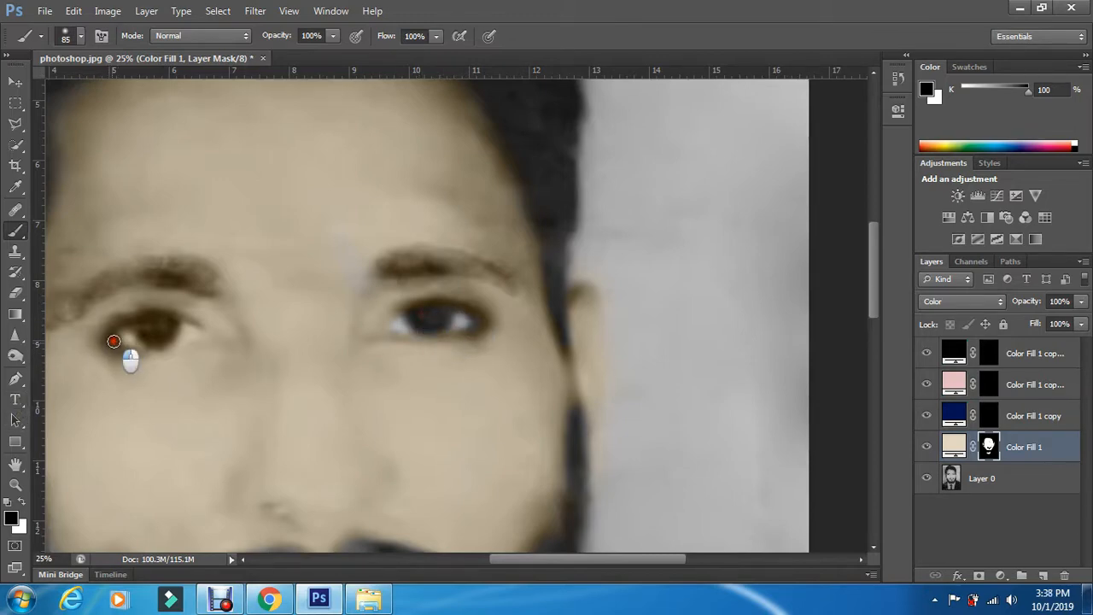
mouse_move(114, 342)
mouse_down()
mouse_move(159, 325)
mouse_move(177, 330)
mouse_move(145, 338)
mouse_move(199, 337)
mouse_move(165, 315)
mouse_move(115, 336)
mouse_move(170, 338)
mouse_up()
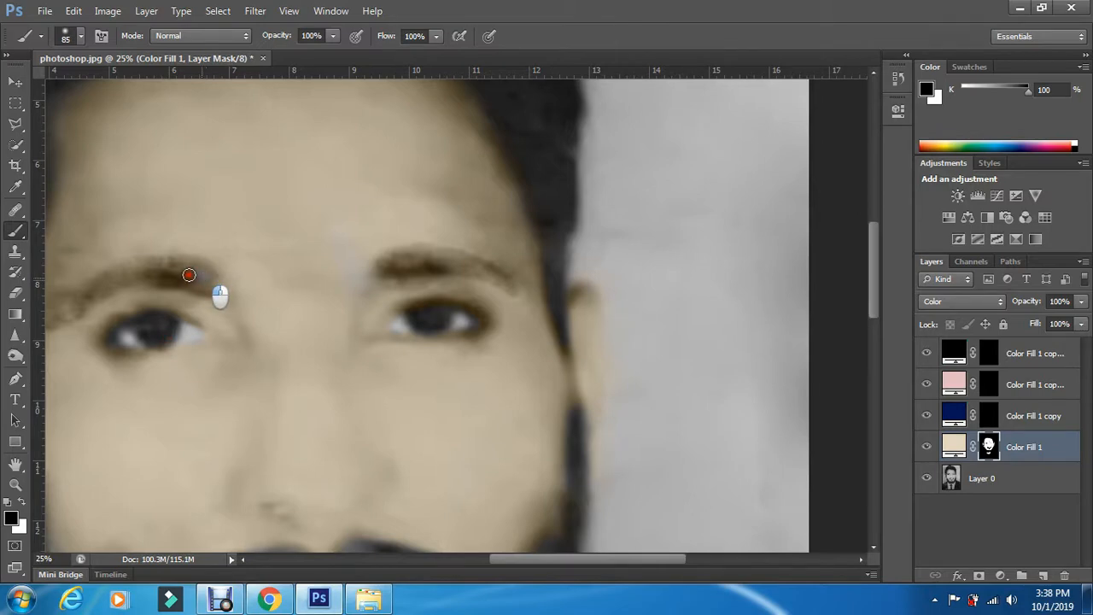
mouse_move(189, 275)
mouse_down()
mouse_move(143, 275)
mouse_move(199, 282)
mouse_move(107, 285)
mouse_move(140, 267)
mouse_move(207, 270)
mouse_move(207, 292)
mouse_move(173, 291)
mouse_up()
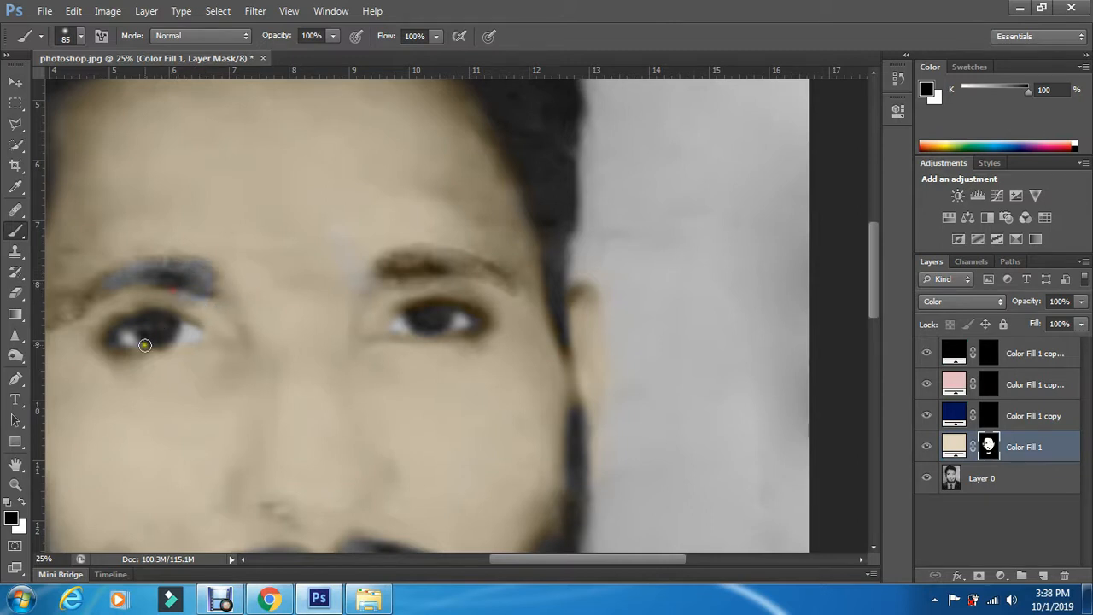
mouse_move(77, 313)
mouse_down()
mouse_move(133, 270)
mouse_move(166, 263)
mouse_move(171, 279)
mouse_move(208, 283)
mouse_move(193, 262)
mouse_move(185, 270)
mouse_up()
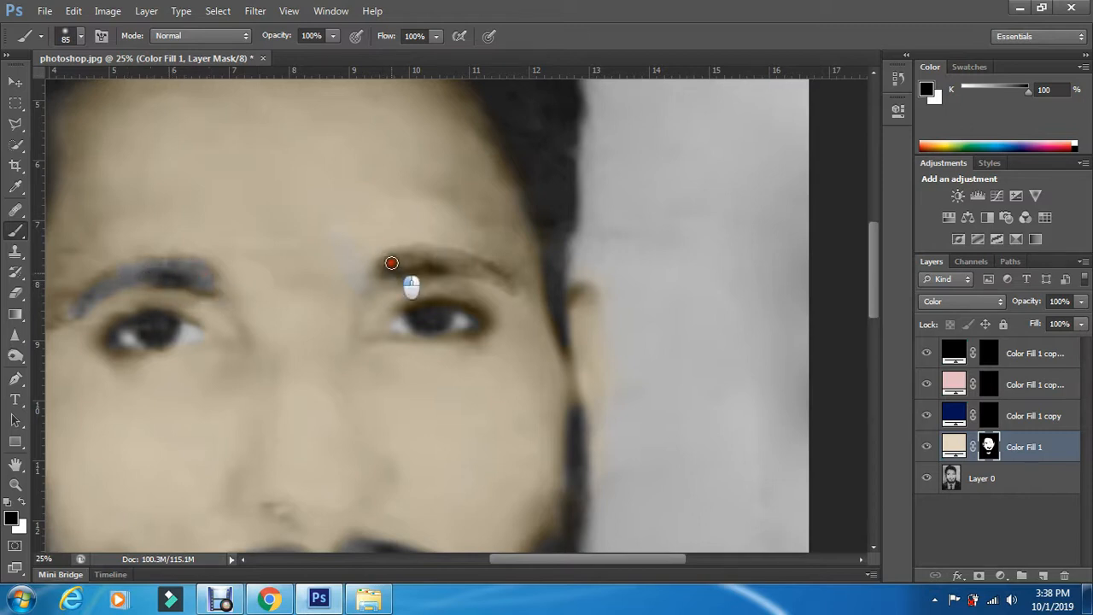
mouse_move(391, 263)
mouse_down()
mouse_move(506, 280)
mouse_move(405, 258)
mouse_move(456, 258)
mouse_move(509, 287)
mouse_up()
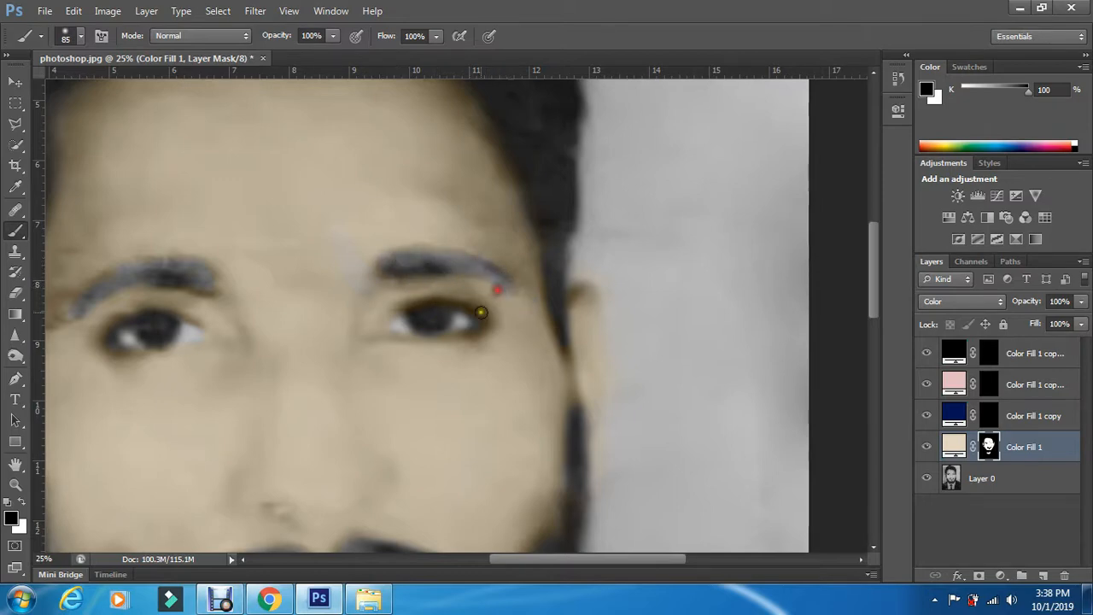
scroll(372, 380, down, 5)
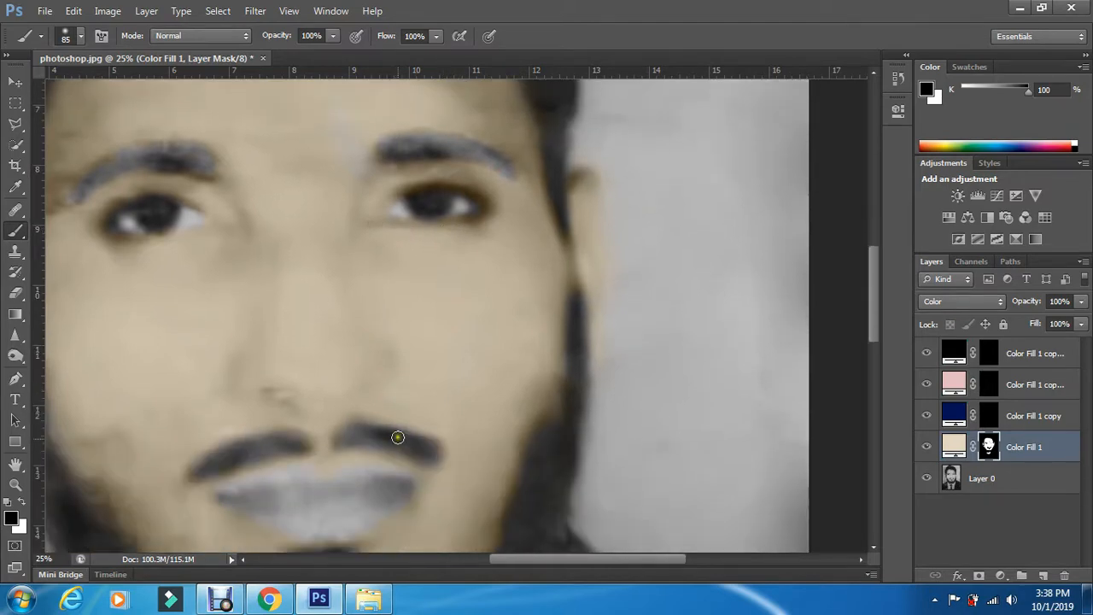
key(ctrl+0)
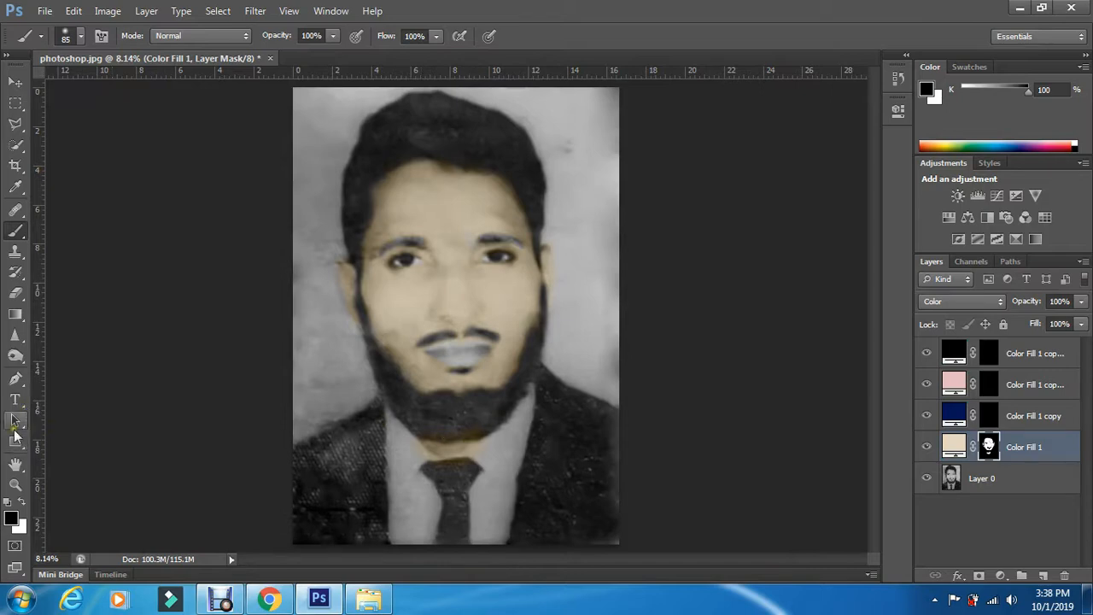
Mask the beige out of the tie knot, the shirt collar and the beard's lower edge on the left side of the neck.
click(14, 482)
drag(346, 479, 510, 436)
right_click(546, 448)
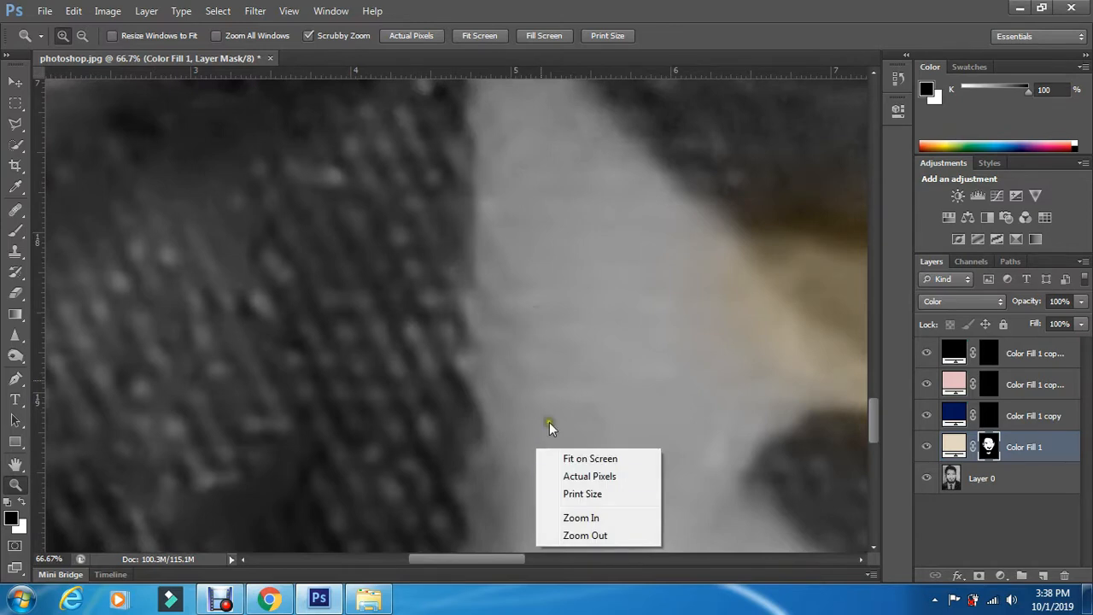
click(582, 535)
drag(479, 563, 544, 555)
click(15, 230)
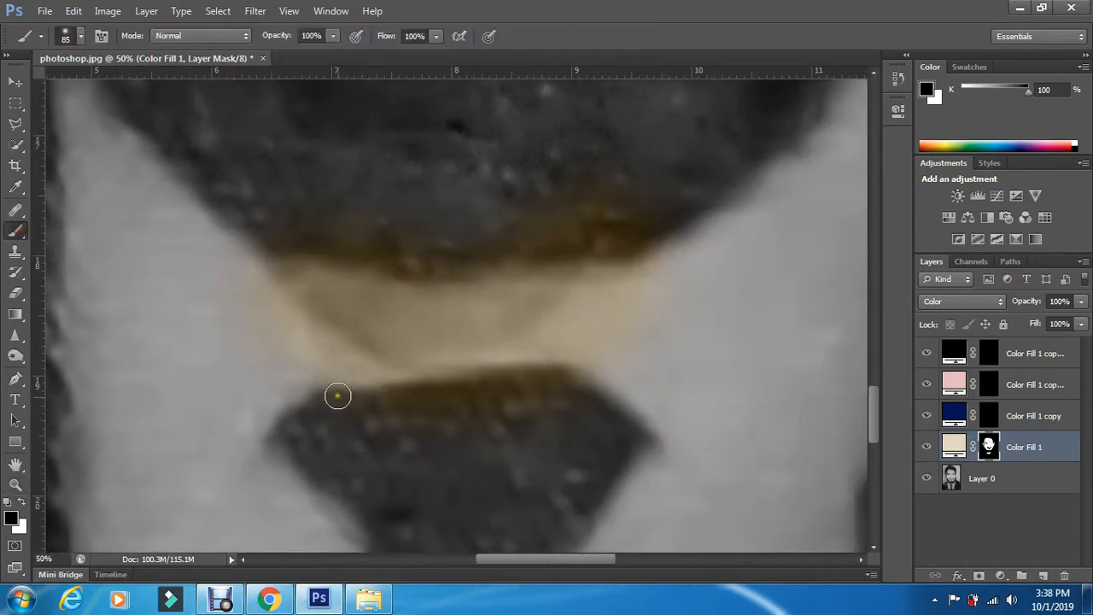
mouse_move(350, 415)
mouse_down()
mouse_move(537, 395)
mouse_move(417, 432)
mouse_move(542, 437)
mouse_move(520, 398)
mouse_move(483, 390)
mouse_move(561, 375)
mouse_move(574, 427)
mouse_move(324, 383)
mouse_move(378, 373)
mouse_move(256, 308)
mouse_move(332, 394)
mouse_move(230, 295)
mouse_move(276, 306)
mouse_up()
mouse_move(305, 222)
mouse_down()
mouse_move(267, 223)
mouse_move(311, 244)
mouse_move(392, 247)
mouse_move(319, 228)
mouse_move(401, 229)
mouse_move(340, 234)
mouse_move(357, 269)
mouse_up()
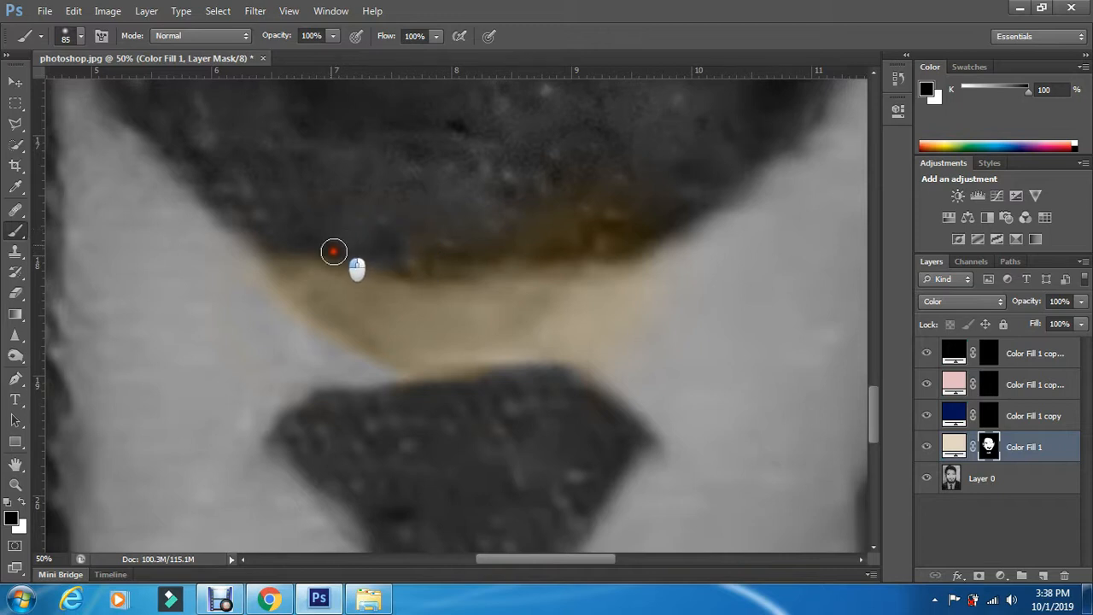
Mask the beige out of the beard's lower edge and the collar on the neck's right side, and clean the edge above the tie knot.
mouse_move(474, 278)
mouse_down()
mouse_move(381, 263)
mouse_move(446, 248)
mouse_move(442, 232)
mouse_move(410, 248)
mouse_move(525, 237)
mouse_move(474, 251)
mouse_move(603, 216)
mouse_move(531, 235)
mouse_move(573, 169)
mouse_move(514, 200)
mouse_move(635, 181)
mouse_move(652, 215)
mouse_move(628, 233)
mouse_move(652, 227)
mouse_move(525, 250)
mouse_move(625, 250)
mouse_move(564, 351)
mouse_move(616, 266)
mouse_move(567, 381)
mouse_move(692, 223)
mouse_move(553, 422)
mouse_move(653, 269)
mouse_move(676, 261)
mouse_move(602, 378)
mouse_move(643, 372)
mouse_move(594, 309)
mouse_move(537, 379)
mouse_move(497, 386)
mouse_move(576, 343)
mouse_move(480, 397)
mouse_up()
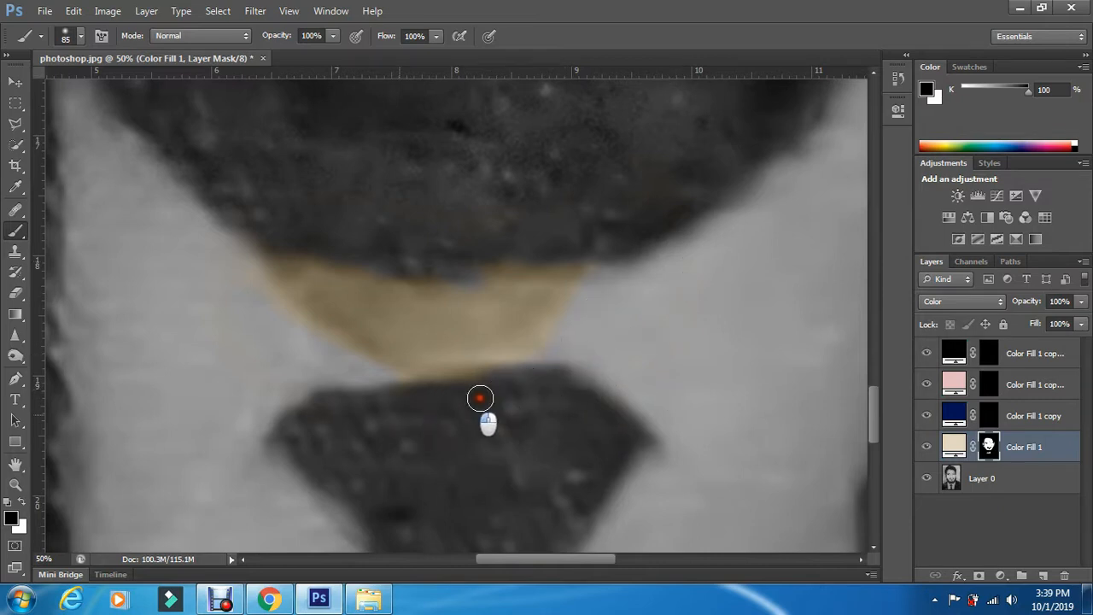
mouse_move(413, 403)
mouse_down()
mouse_move(482, 391)
mouse_move(391, 397)
mouse_up()
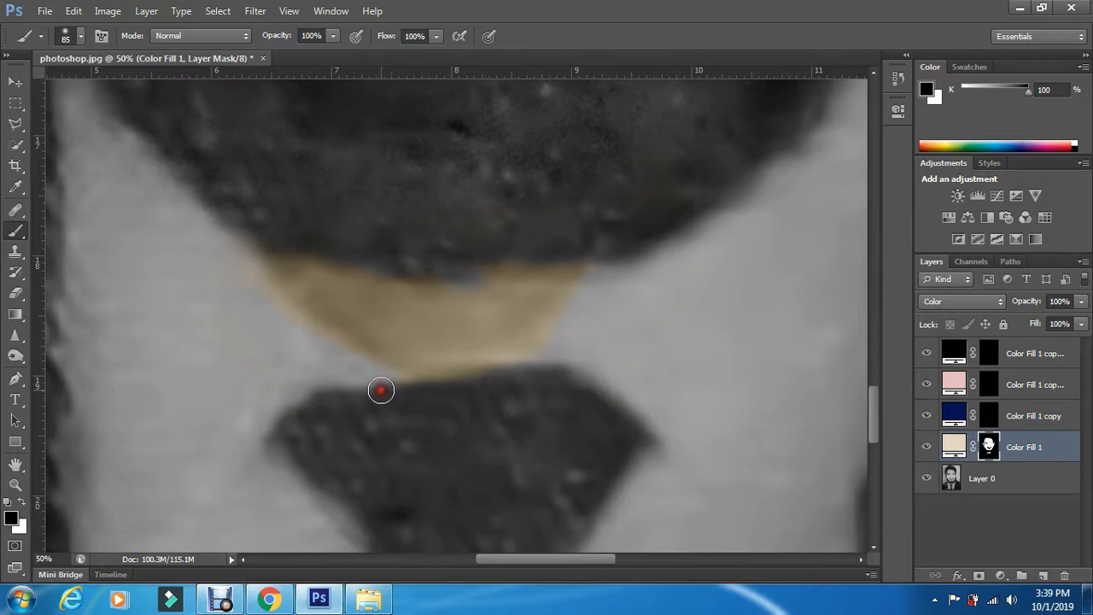
mouse_move(292, 341)
mouse_down()
mouse_move(268, 295)
mouse_move(381, 378)
mouse_move(426, 462)
mouse_up()
scroll(459, 444, down, 5)
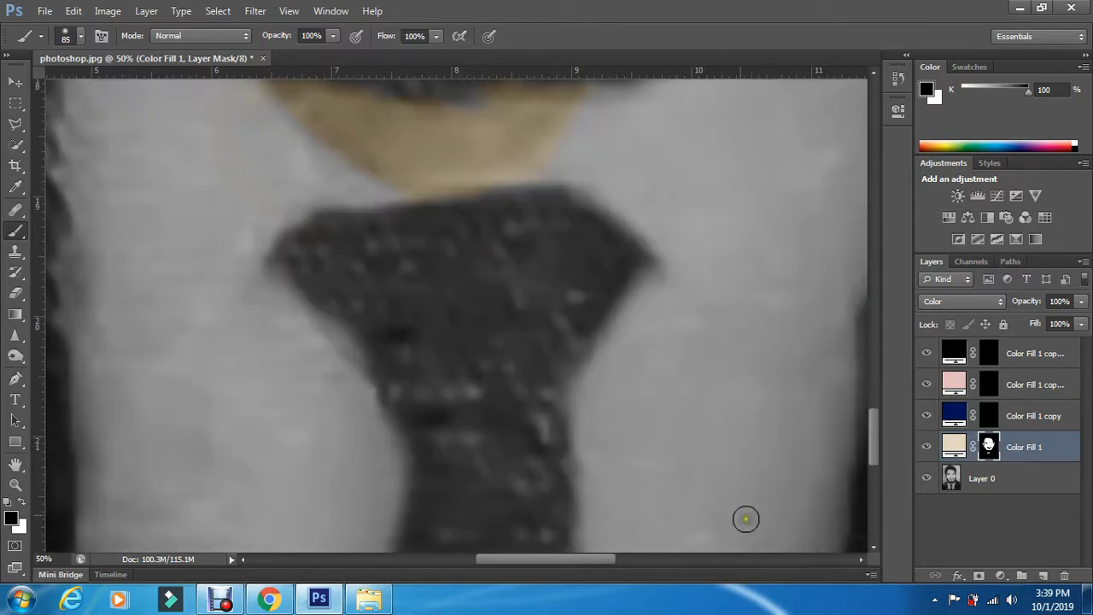
key(ctrl+0)
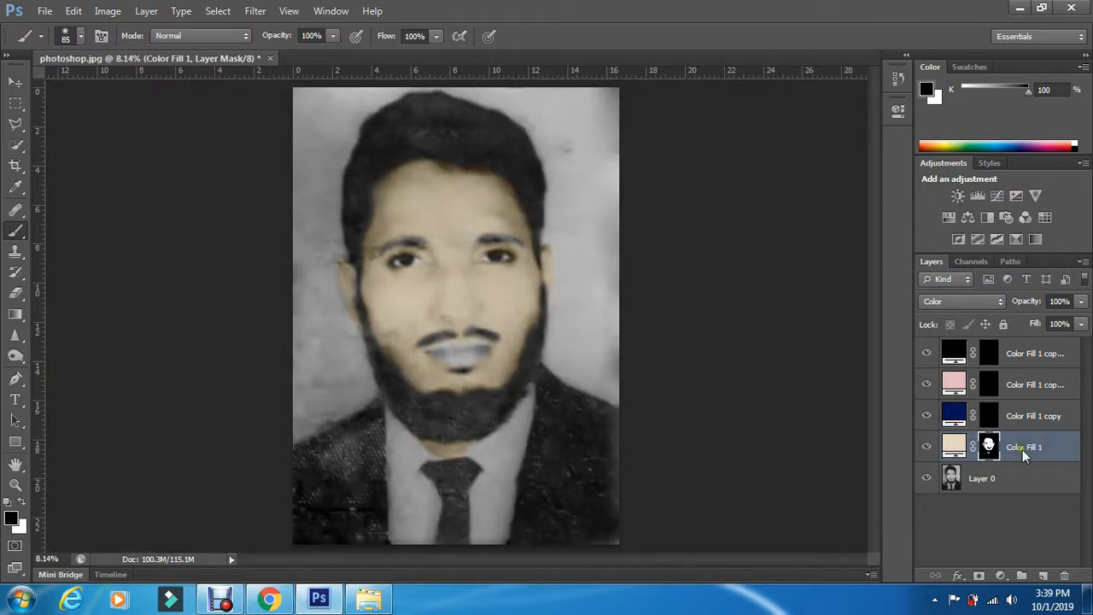
Paint white on the dark blue fill's mask over both halves of the jacket with a soft 504 px brush.
click(988, 416)
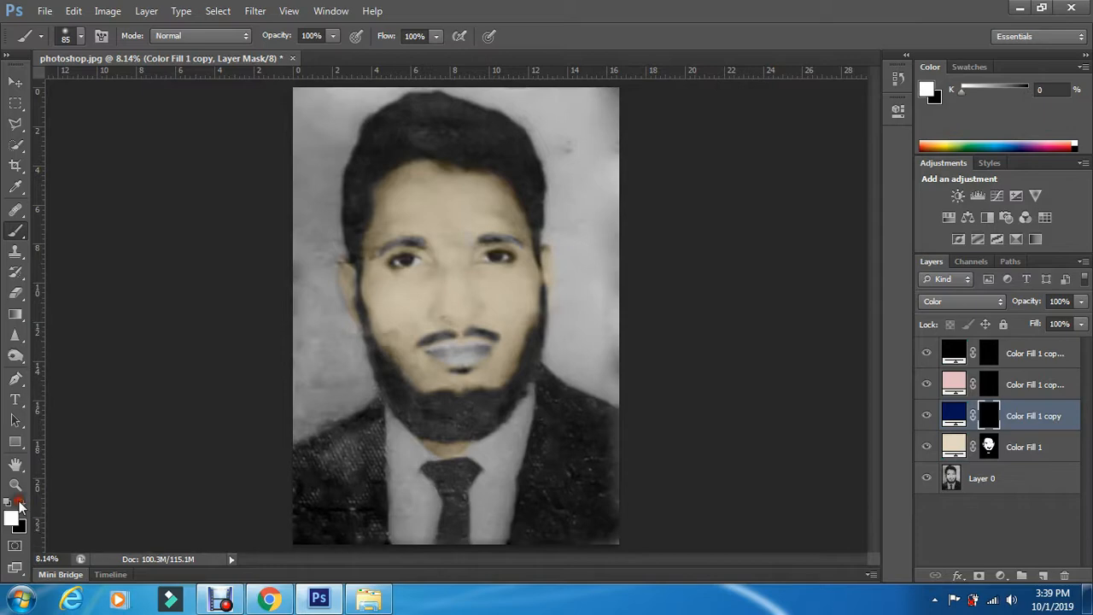
click(79, 37)
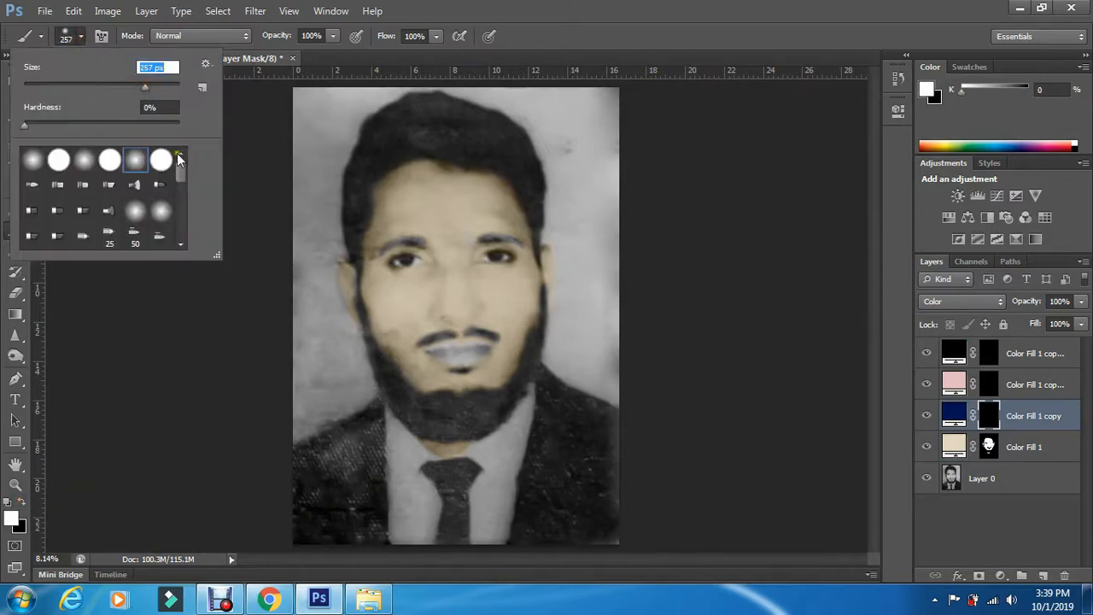
drag(159, 78, 164, 83)
mouse_move(317, 505)
mouse_down()
mouse_move(312, 461)
mouse_move(293, 489)
mouse_move(326, 467)
mouse_move(309, 527)
mouse_move(324, 545)
mouse_move(304, 540)
mouse_move(347, 515)
mouse_move(359, 541)
mouse_move(360, 506)
mouse_move(368, 543)
mouse_move(365, 470)
mouse_move(336, 484)
mouse_move(350, 441)
mouse_move(330, 466)
mouse_move(342, 439)
mouse_move(366, 432)
mouse_move(367, 465)
mouse_up()
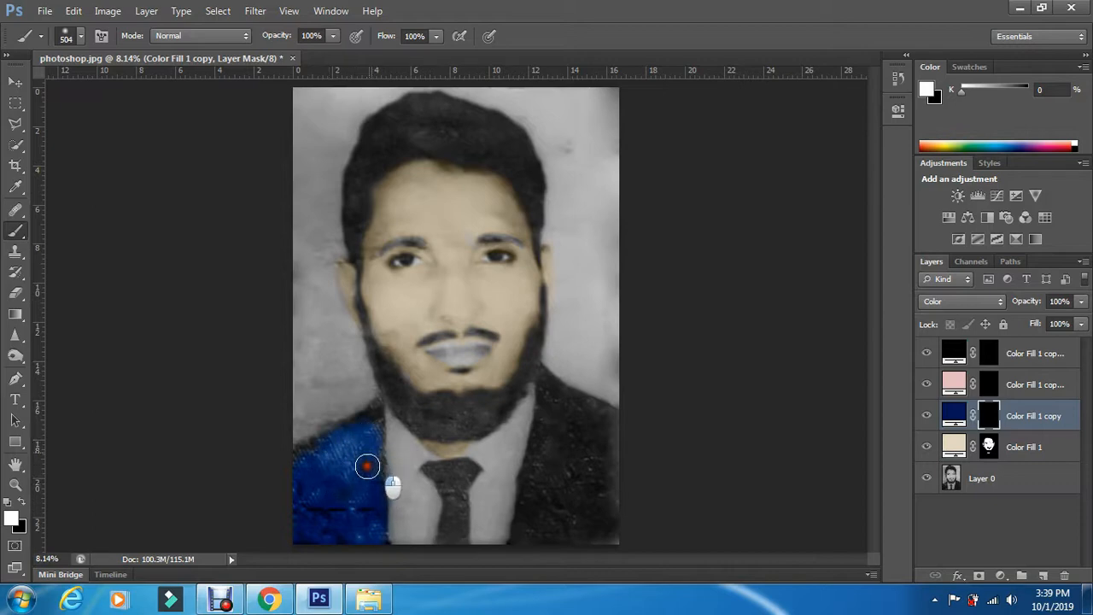
mouse_move(548, 515)
mouse_down()
mouse_move(525, 553)
mouse_move(546, 479)
mouse_move(544, 528)
mouse_move(600, 462)
mouse_move(569, 528)
mouse_move(634, 524)
mouse_move(527, 546)
mouse_move(548, 447)
mouse_move(563, 446)
mouse_move(570, 471)
mouse_move(553, 417)
mouse_move(608, 462)
mouse_move(576, 406)
mouse_move(607, 438)
mouse_move(566, 487)
mouse_move(554, 403)
mouse_move(543, 450)
mouse_move(548, 415)
mouse_up()
mouse_move(580, 459)
mouse_down()
mouse_move(568, 498)
mouse_move(597, 521)
mouse_move(608, 492)
mouse_move(614, 518)
mouse_move(615, 447)
mouse_move(603, 536)
mouse_up()
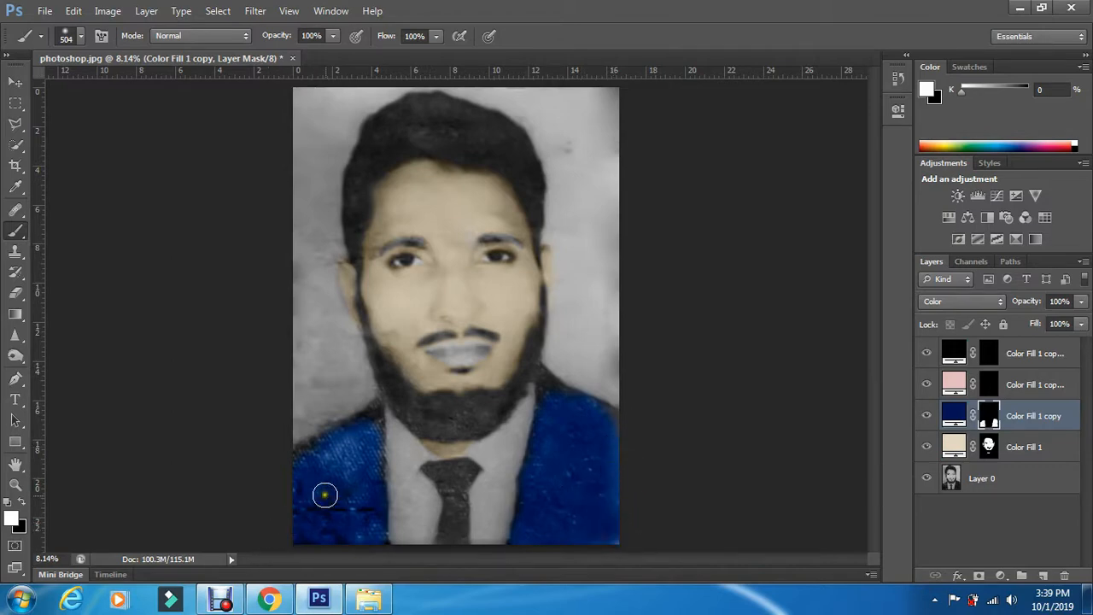
mouse_move(298, 484)
mouse_down()
mouse_move(316, 454)
mouse_move(294, 462)
mouse_move(289, 508)
mouse_move(308, 557)
mouse_move(362, 554)
mouse_up()
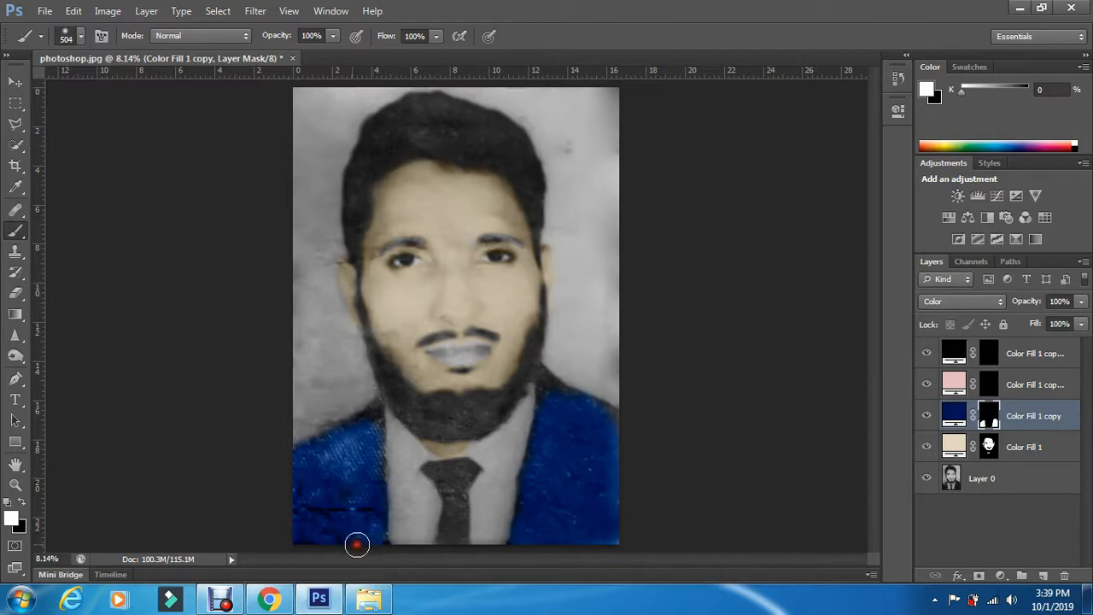
Reduce the brush to 121 px and extend the blue over the jacket's shoulder edge and upper lapel on the photo's left side.
click(15, 485)
click(338, 423)
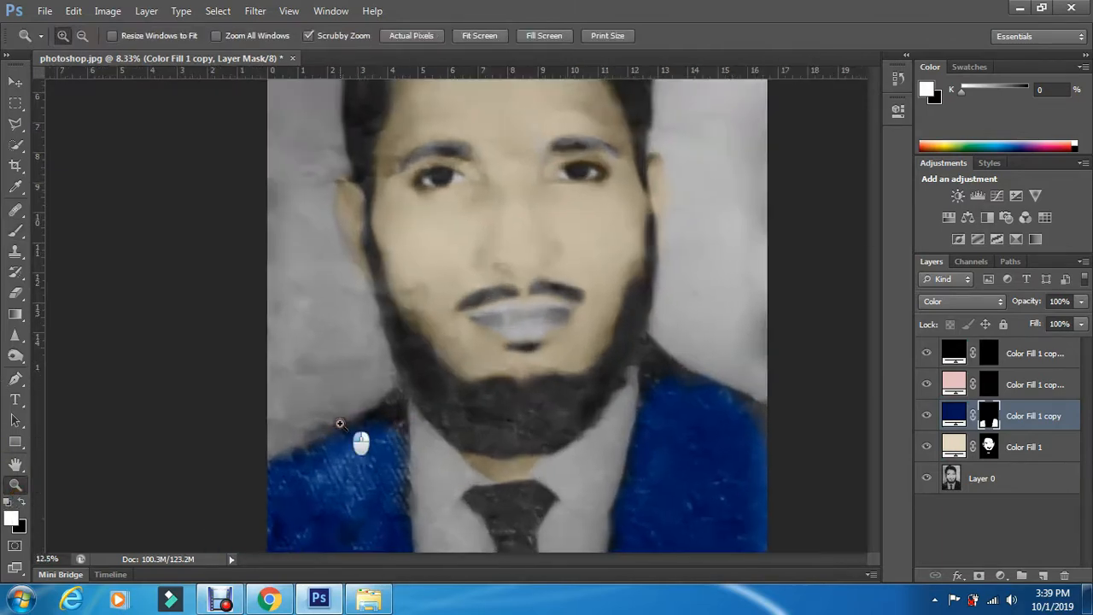
click(339, 423)
click(395, 442)
click(397, 442)
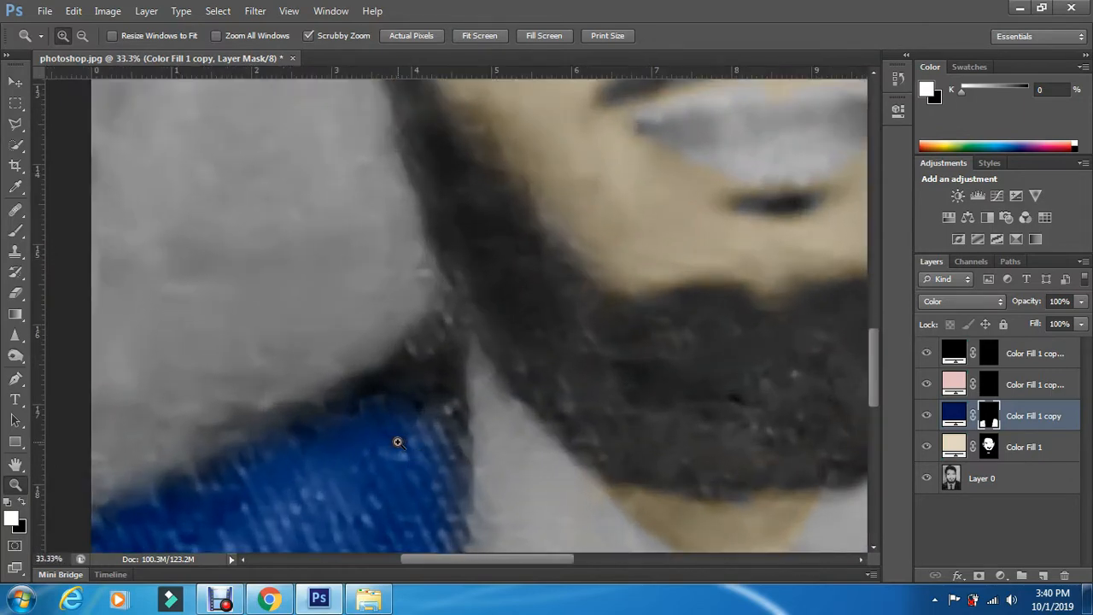
click(398, 441)
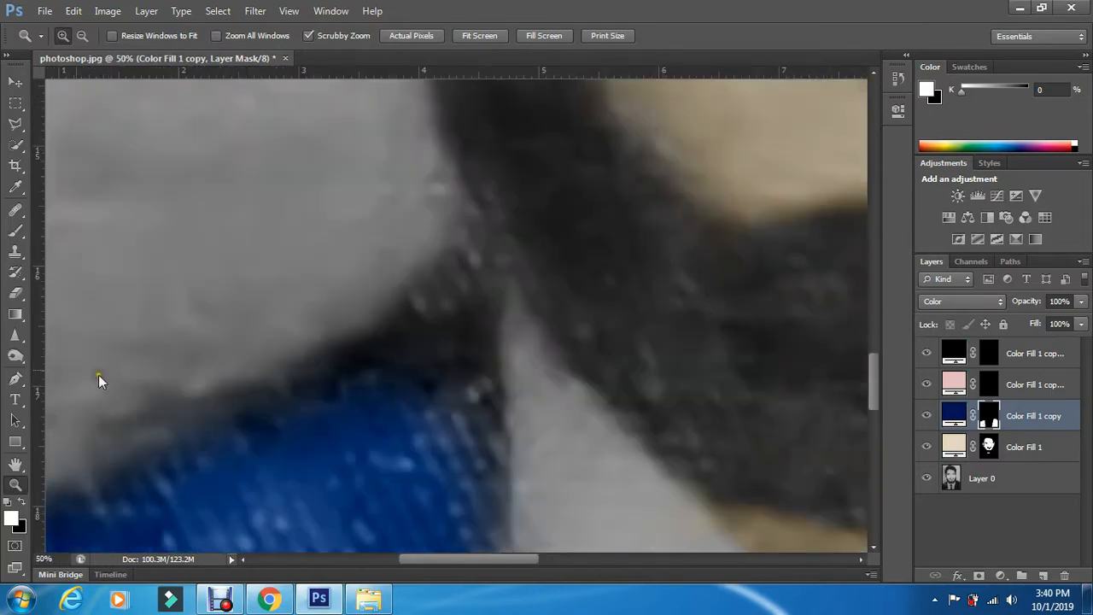
click(15, 207)
click(15, 231)
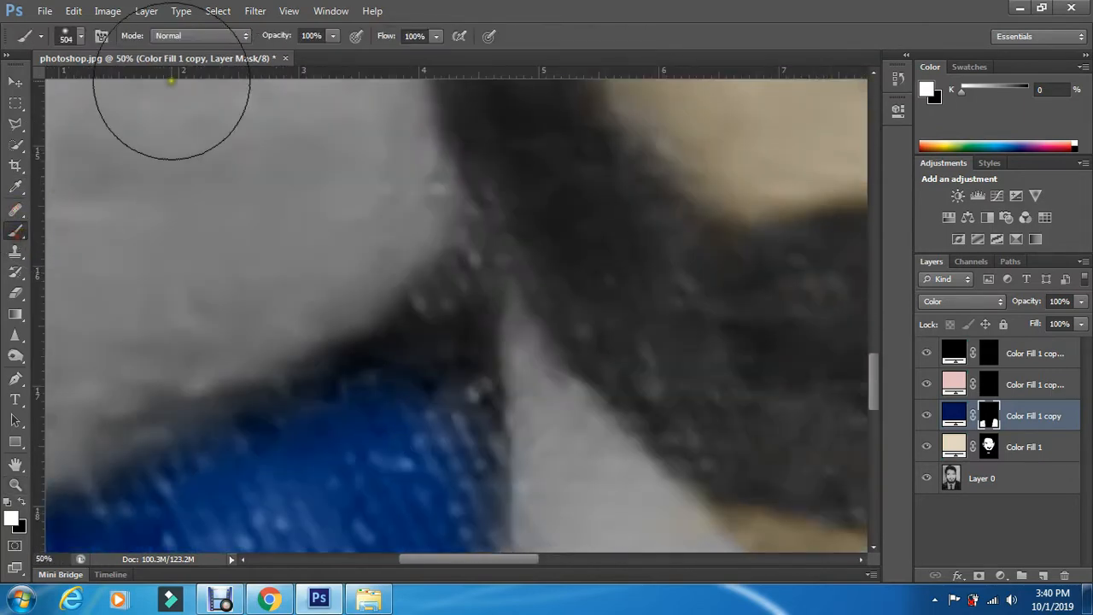
click(82, 37)
mouse_move(373, 362)
mouse_down()
mouse_move(419, 350)
mouse_move(308, 412)
mouse_move(412, 351)
mouse_move(454, 296)
mouse_move(475, 402)
mouse_move(439, 357)
mouse_move(470, 450)
mouse_move(472, 431)
mouse_up()
drag(356, 377, 399, 342)
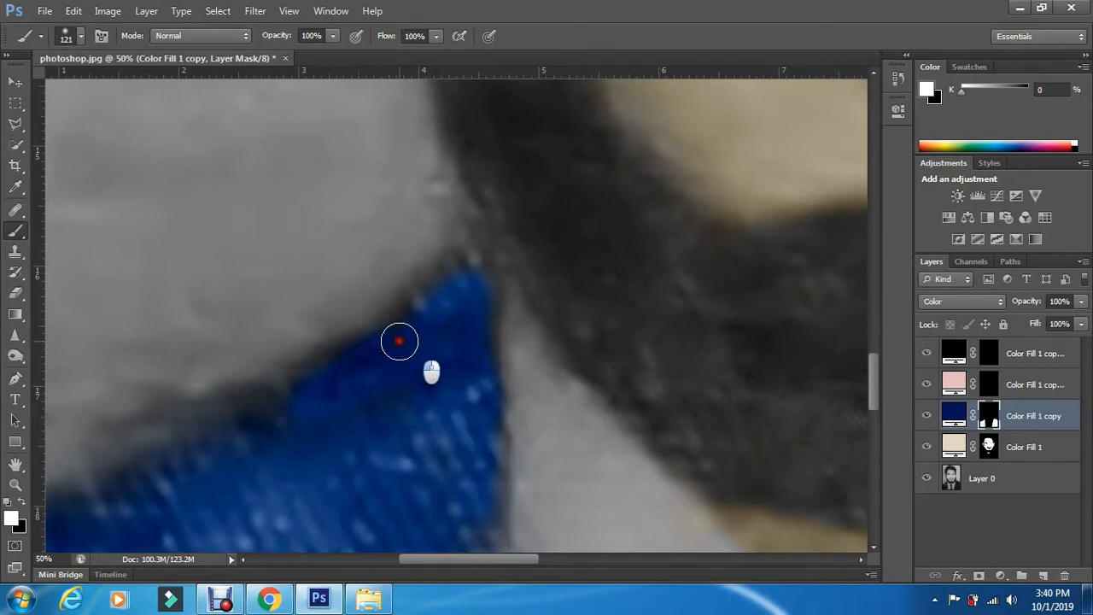
Paint the blue along the left lapel's edge beside the shirt, down to the photo's lower border.
mouse_move(443, 559)
mouse_down()
mouse_move(354, 561)
mouse_move(464, 563)
mouse_up()
drag(562, 415, 573, 187)
scroll(576, 267, down, 5)
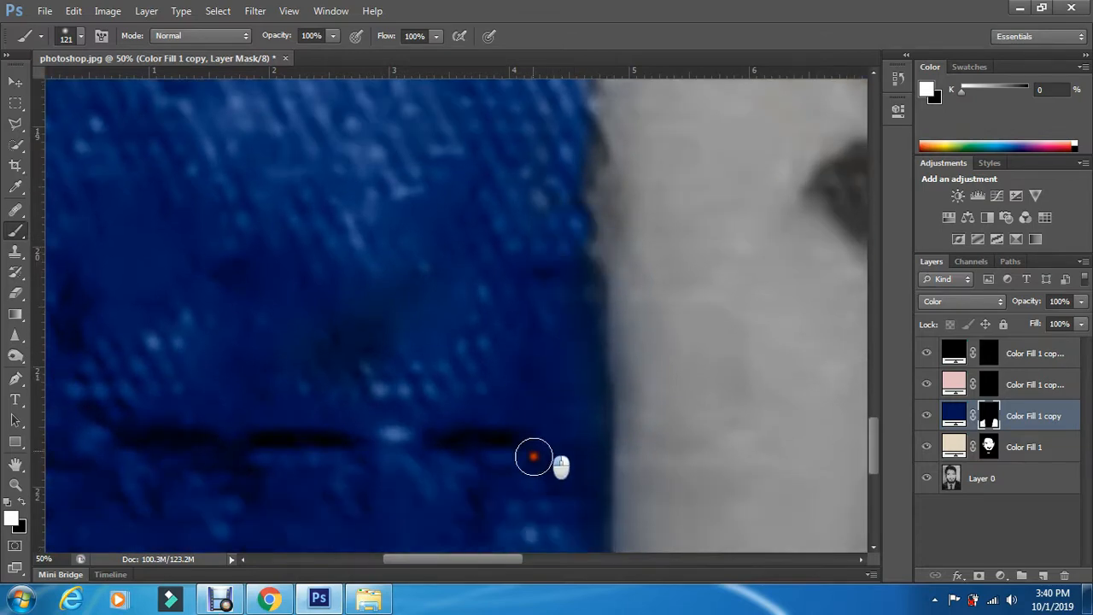
scroll(566, 296, down, 5)
scroll(548, 392, down, 3)
click(603, 387)
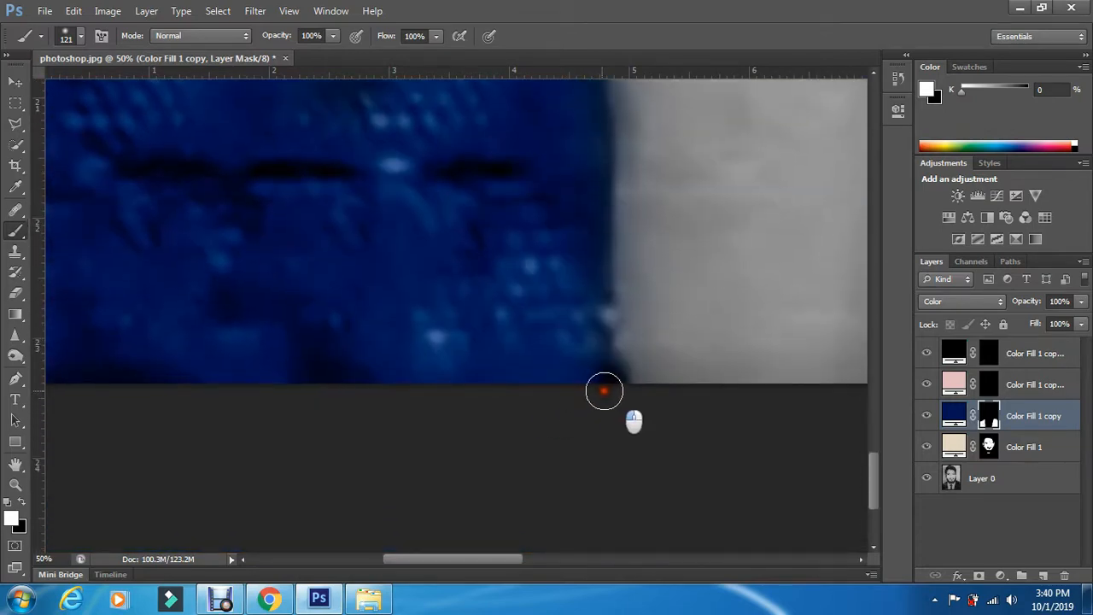
Paint the blue along the right lapel's edge beside the shirt, from the photo's lower border up to the collar tip.
drag(444, 559, 585, 558)
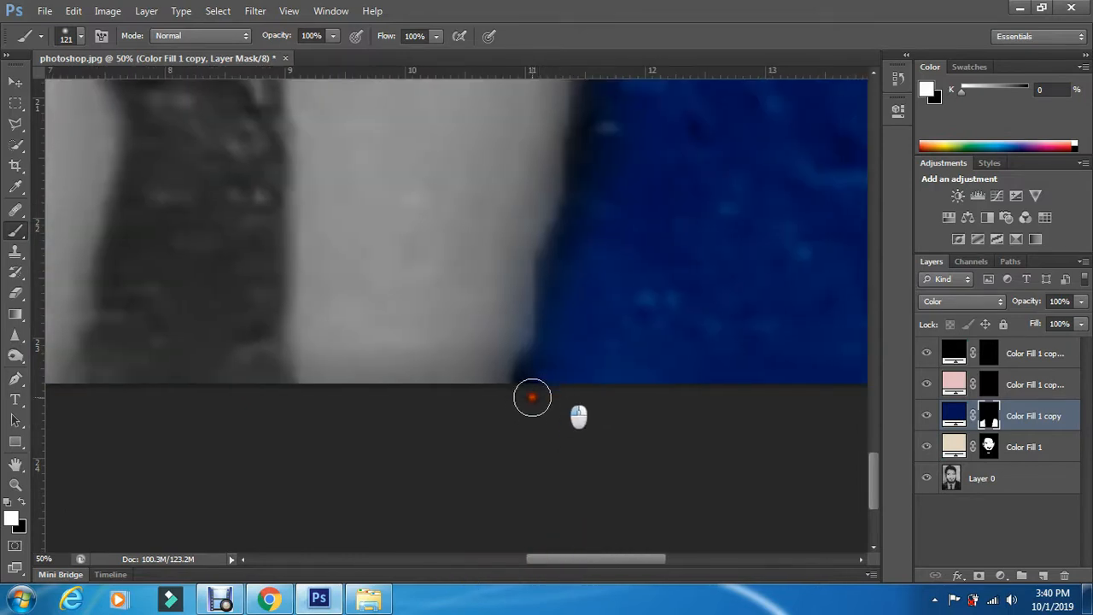
scroll(600, 300, up, 5)
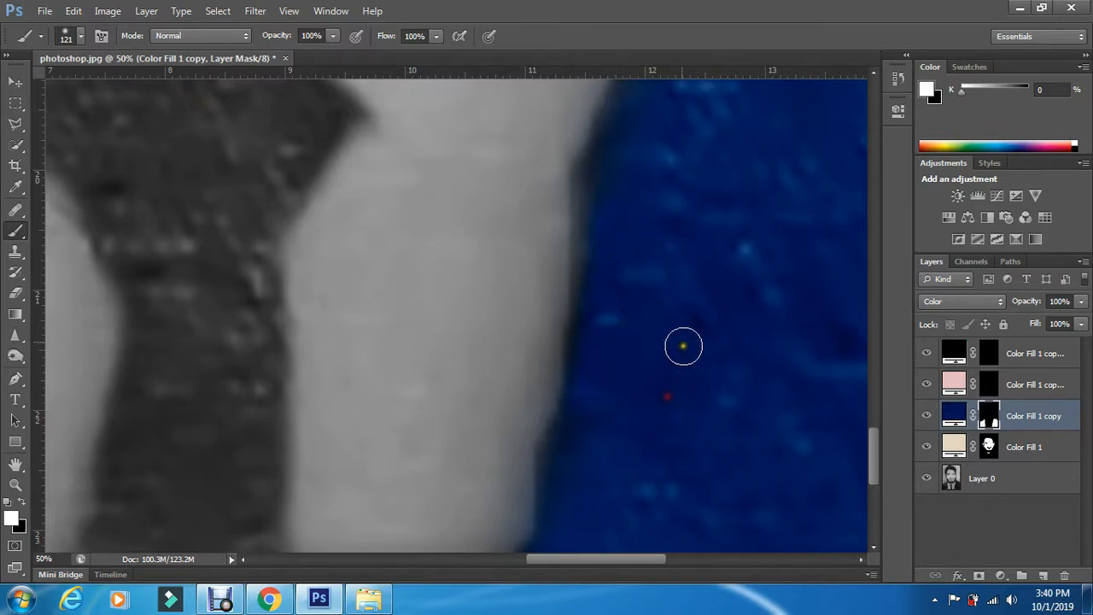
scroll(683, 346, up, 4)
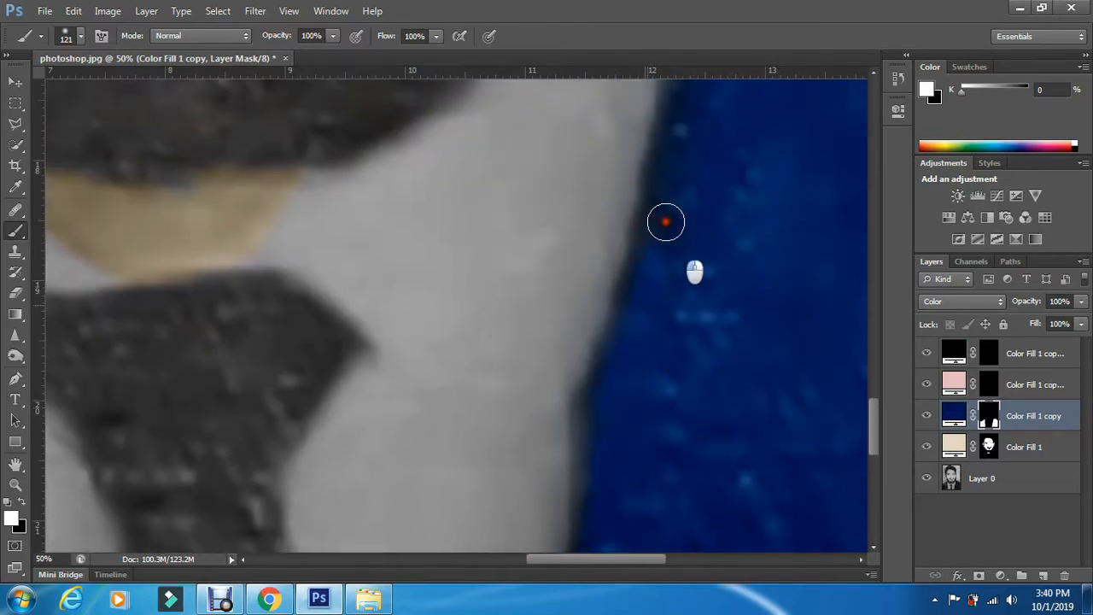
scroll(708, 348, up, 5)
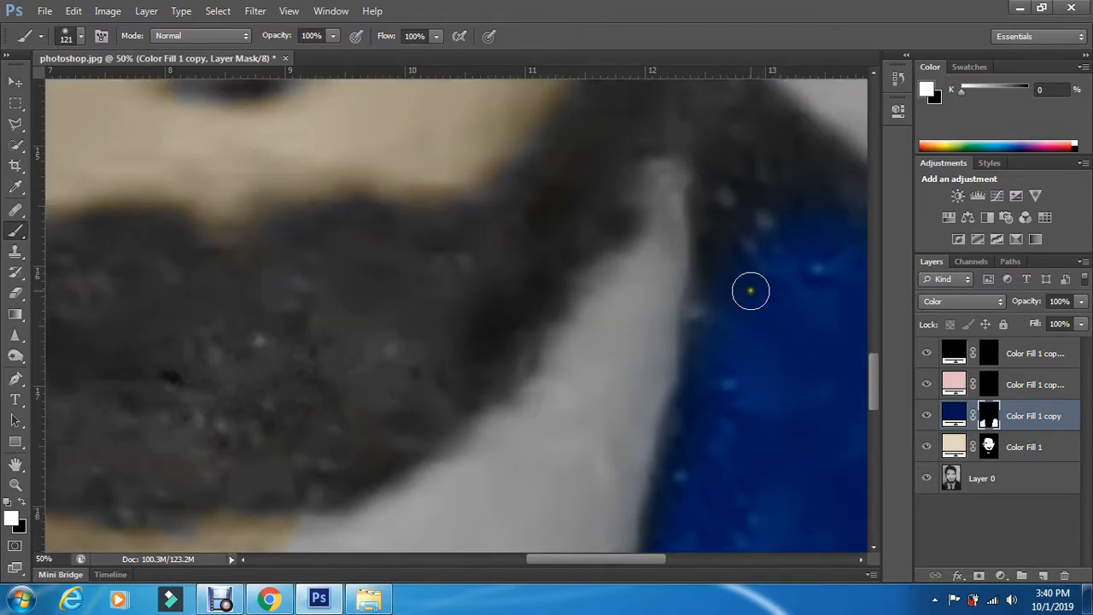
mouse_move(751, 291)
mouse_down()
mouse_move(733, 210)
mouse_move(727, 311)
mouse_move(721, 177)
mouse_up()
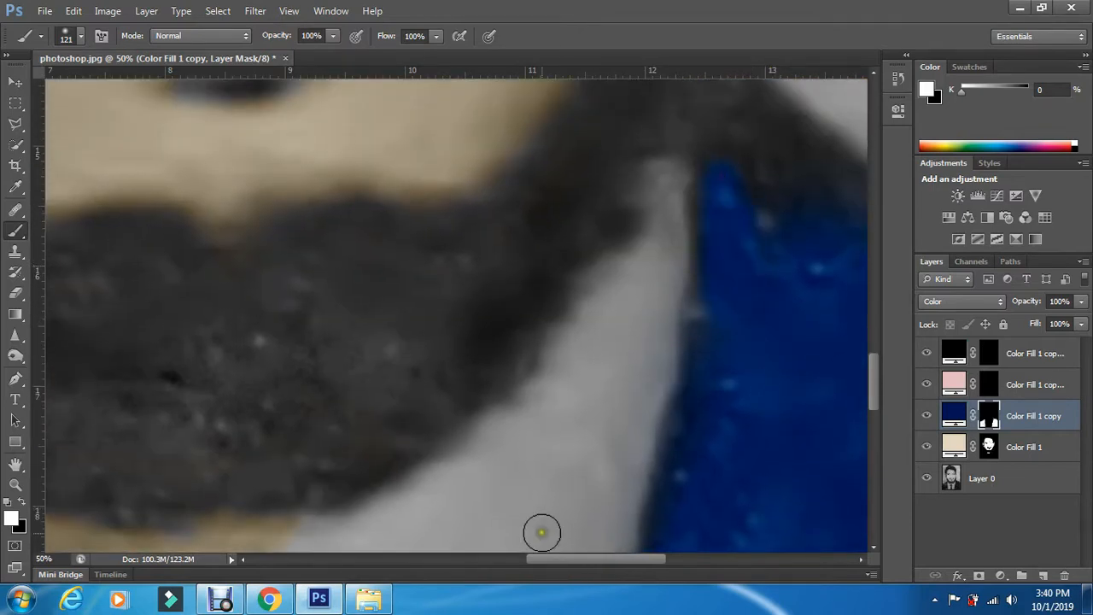
Fill the uncolored gaps along the right shoulder's outer edge and the top of the right lapel with blue.
drag(581, 558, 690, 560)
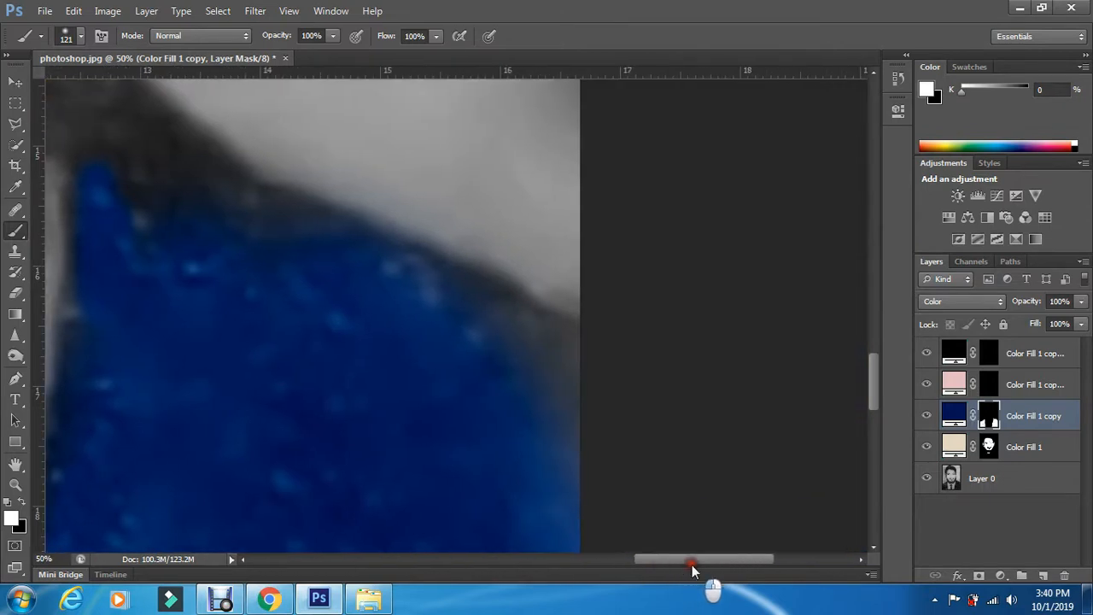
mouse_move(556, 391)
mouse_down()
mouse_move(567, 368)
mouse_move(587, 449)
mouse_move(545, 368)
mouse_move(496, 312)
mouse_move(577, 351)
mouse_move(452, 292)
mouse_move(495, 329)
mouse_move(539, 412)
mouse_move(454, 313)
mouse_move(562, 470)
mouse_up()
drag(667, 557, 613, 559)
scroll(607, 405, up, 3)
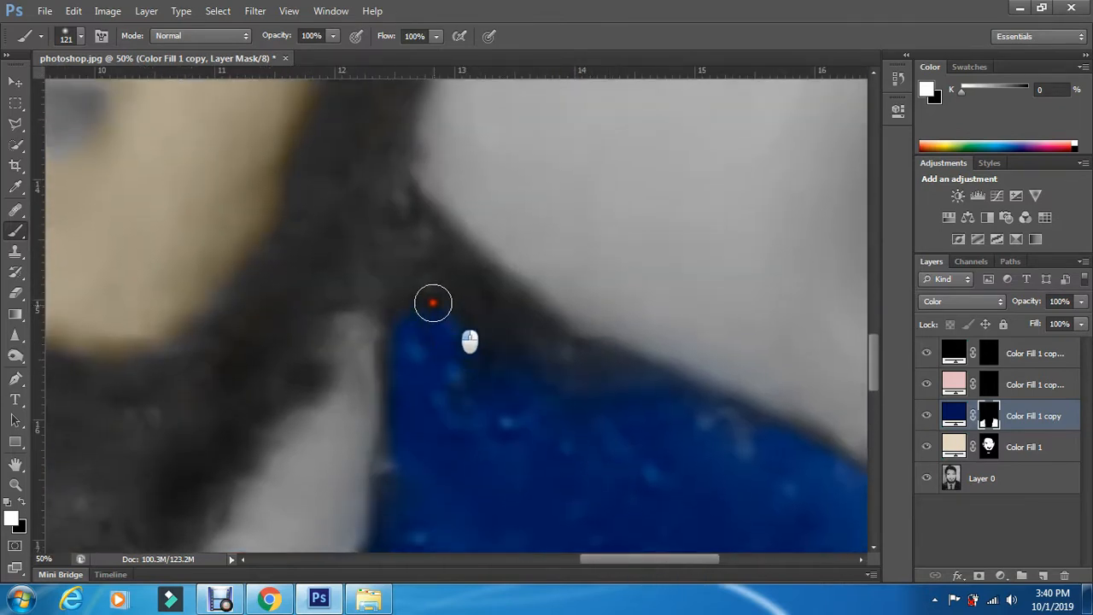
mouse_move(433, 303)
mouse_down()
mouse_move(415, 228)
mouse_move(504, 368)
mouse_move(466, 306)
mouse_move(503, 431)
mouse_move(487, 336)
mouse_move(572, 398)
mouse_move(509, 316)
mouse_move(590, 381)
mouse_up()
drag(475, 285, 439, 245)
scroll(460, 388, down, 3)
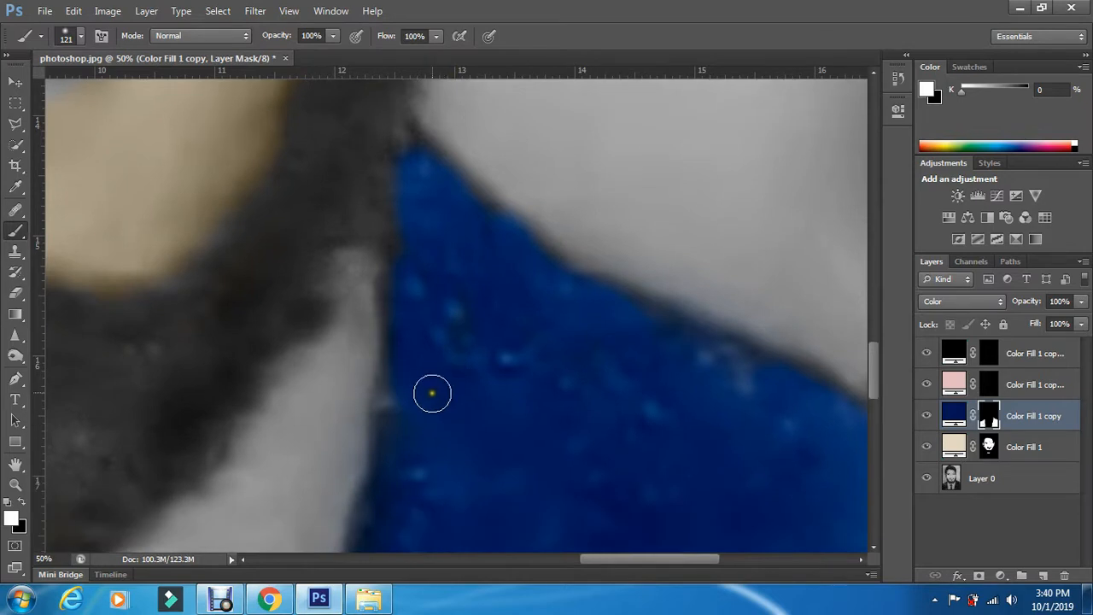
key(ctrl+0)
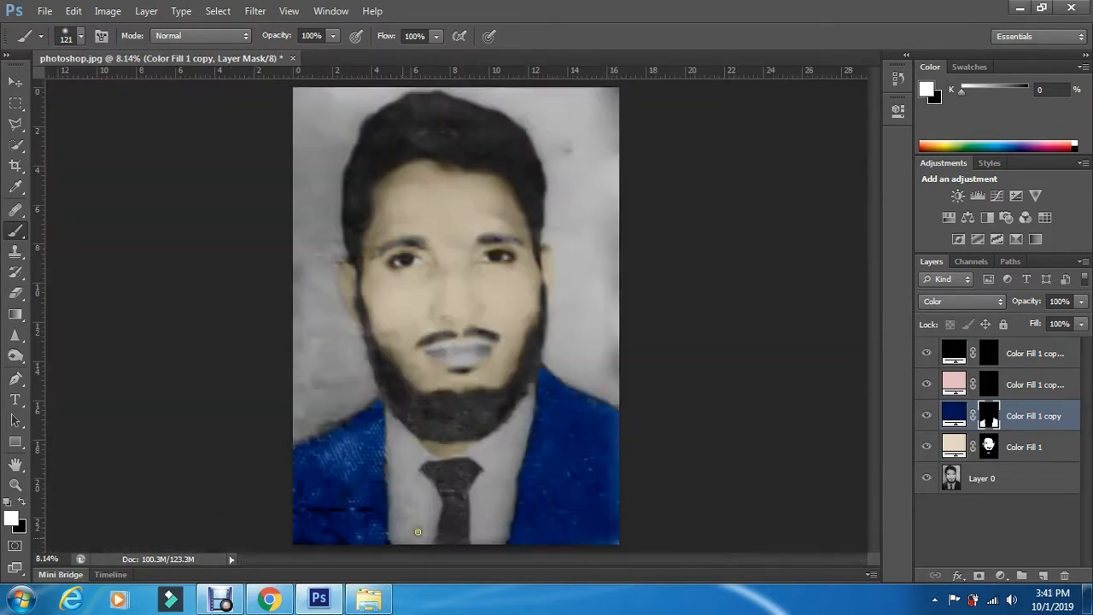
Paint white on the black fill's mask over the tie knot and the tie's length with the 121 px brush.
click(990, 384)
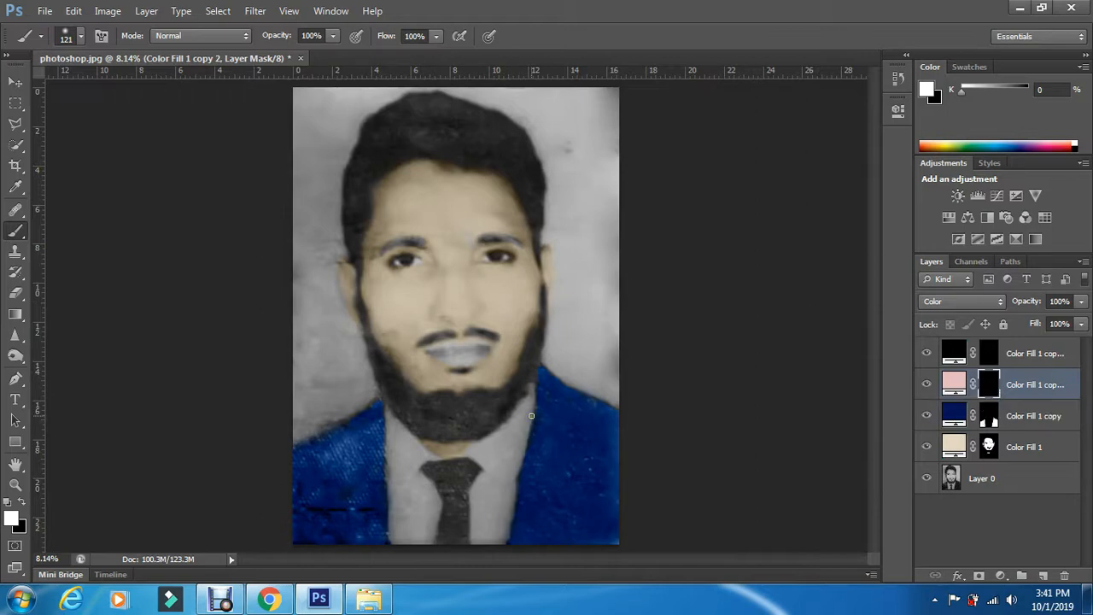
click(993, 355)
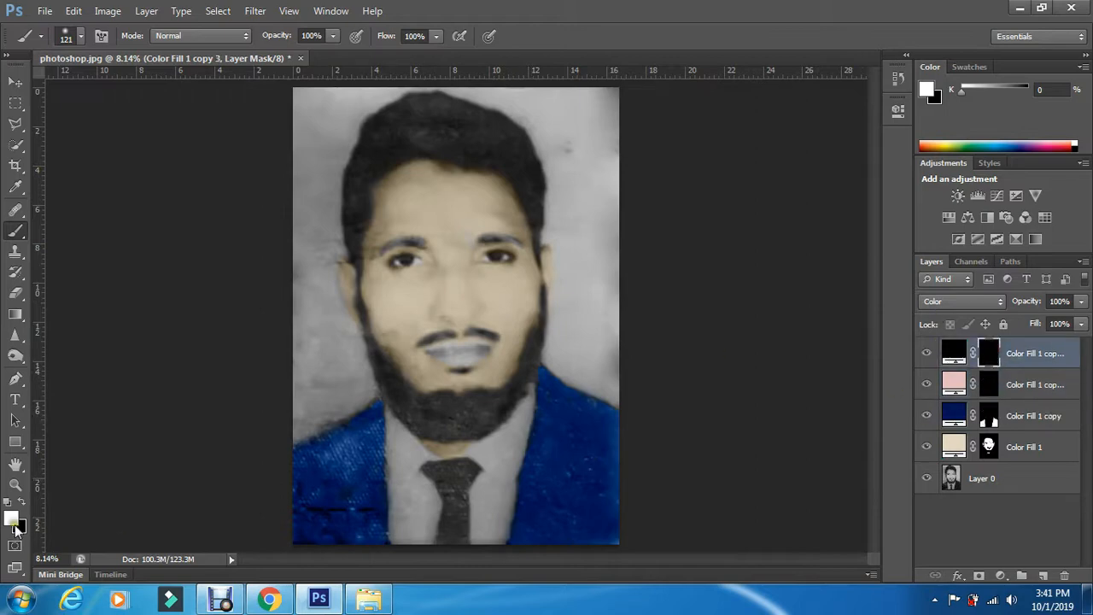
click(14, 484)
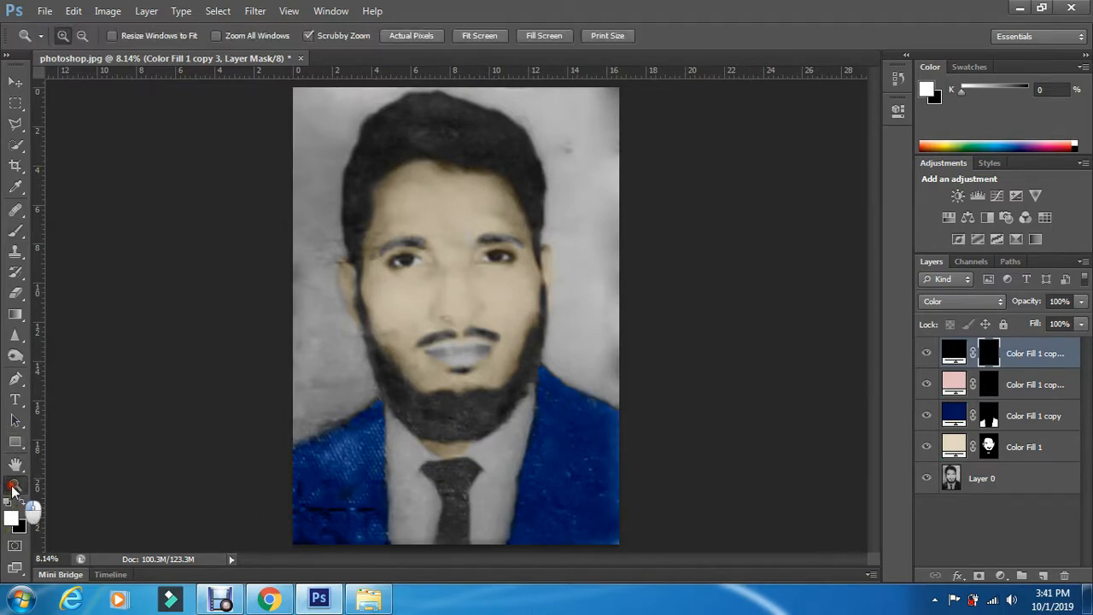
click(585, 490)
click(585, 488)
click(584, 487)
scroll(514, 404, down, 2)
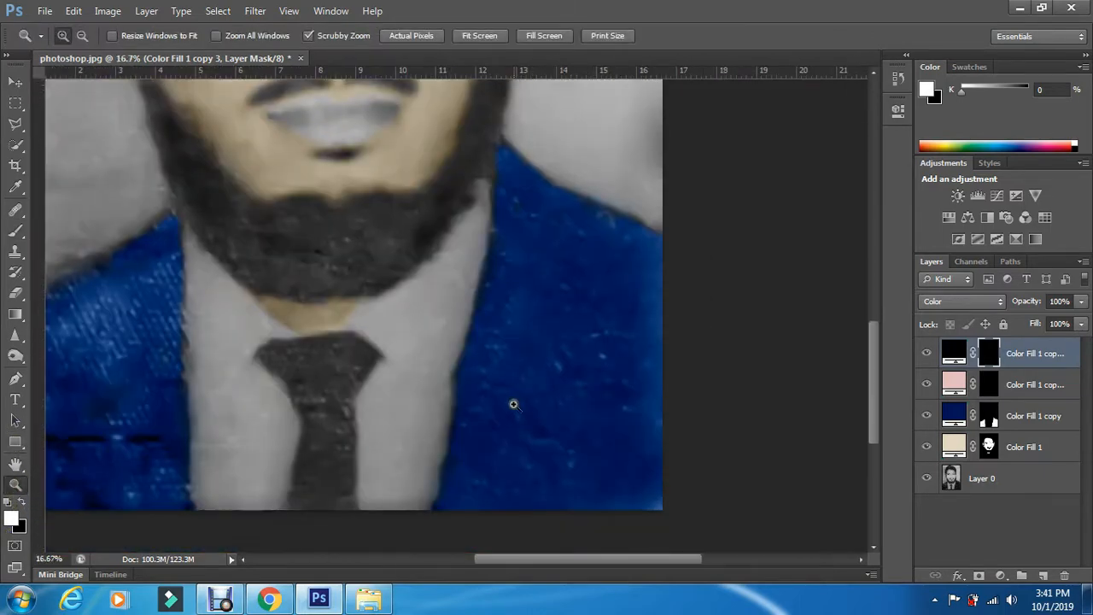
click(302, 348)
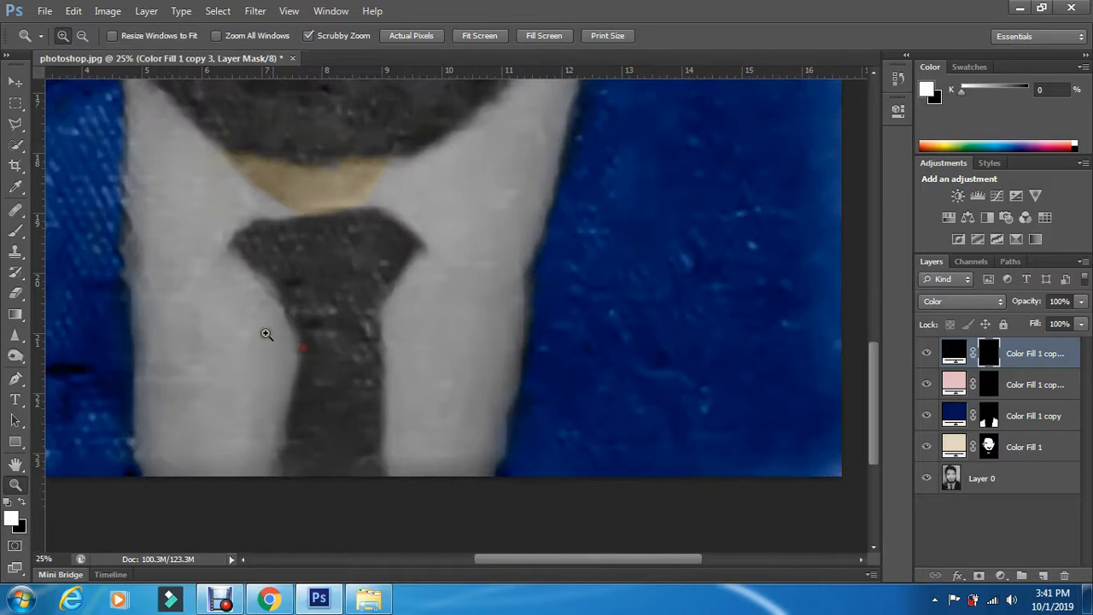
click(16, 232)
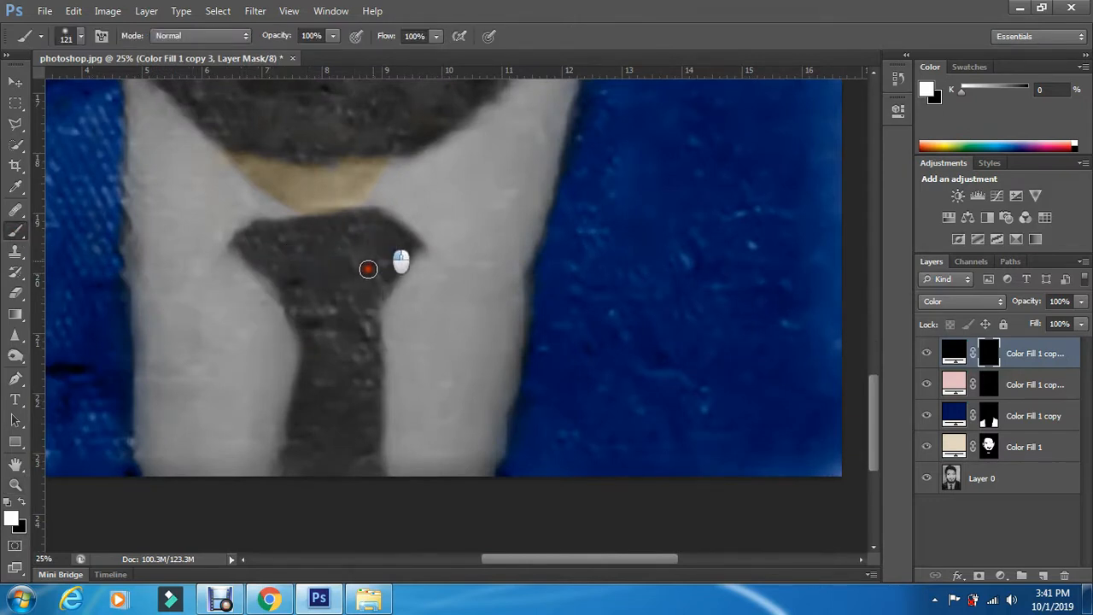
mouse_move(368, 268)
mouse_down()
mouse_move(382, 238)
mouse_move(382, 271)
mouse_up()
mouse_move(359, 317)
mouse_down()
mouse_move(338, 344)
mouse_move(317, 309)
mouse_move(332, 335)
mouse_move(338, 425)
mouse_move(355, 359)
mouse_move(360, 493)
mouse_move(351, 440)
mouse_move(308, 368)
mouse_move(310, 419)
mouse_up()
mouse_move(321, 371)
mouse_down()
mouse_move(329, 466)
mouse_move(344, 298)
mouse_move(357, 427)
mouse_move(349, 303)
mouse_move(346, 386)
mouse_up()
Paint white on the black fill's mask over both halves of the moustache.
scroll(330, 381, up, 3)
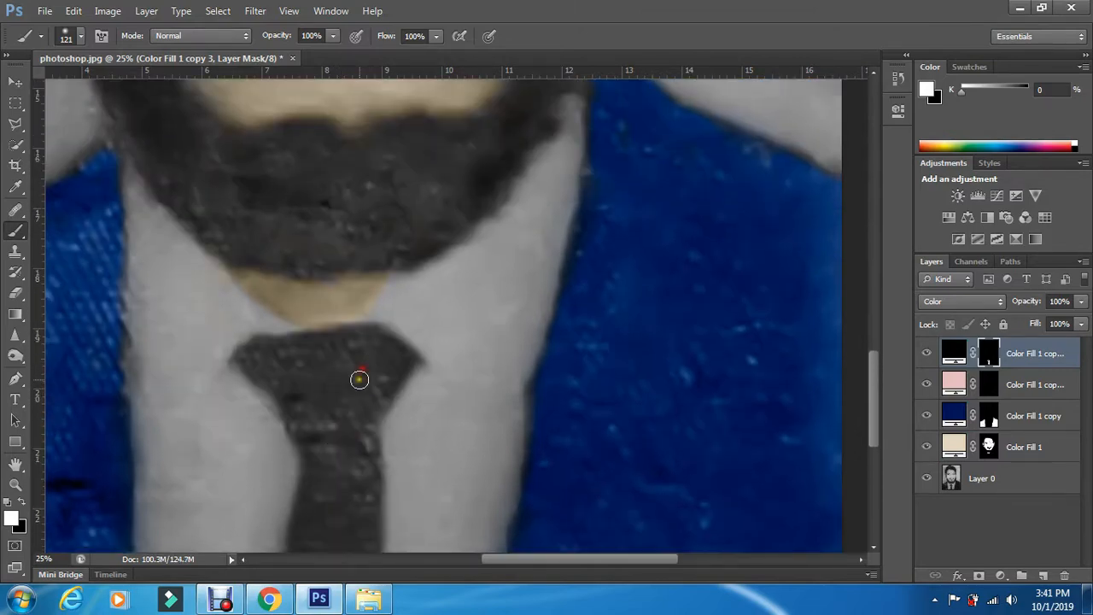
scroll(358, 378, up, 9)
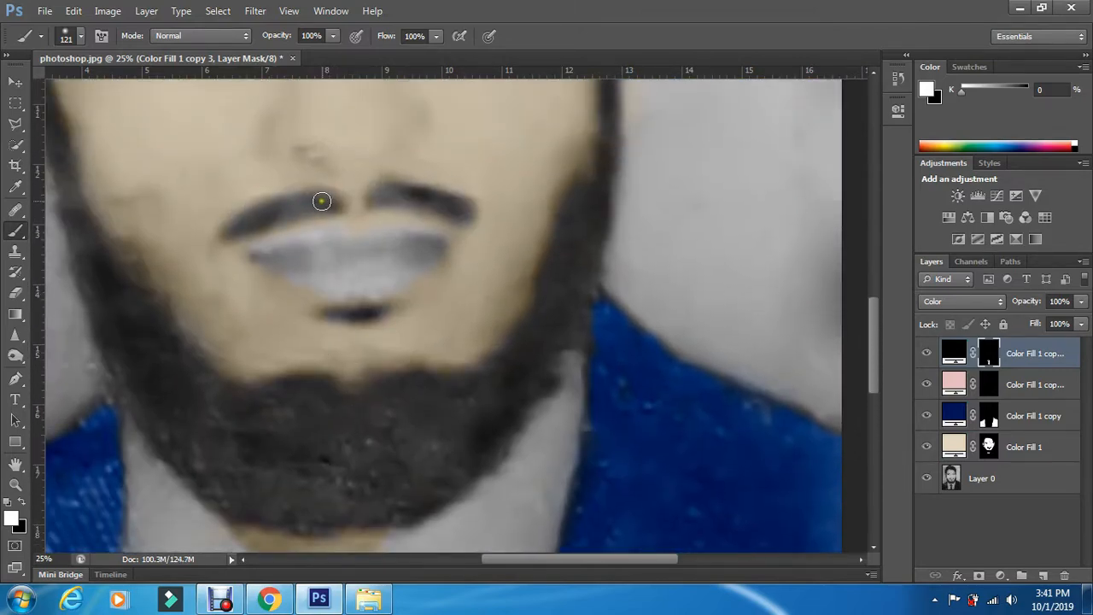
mouse_move(321, 200)
mouse_down()
mouse_move(286, 211)
mouse_move(331, 202)
mouse_move(247, 222)
mouse_up()
drag(390, 188, 468, 210)
Paint white on the black fill's mask over both irises and both eyebrows.
scroll(449, 291, up, 7)
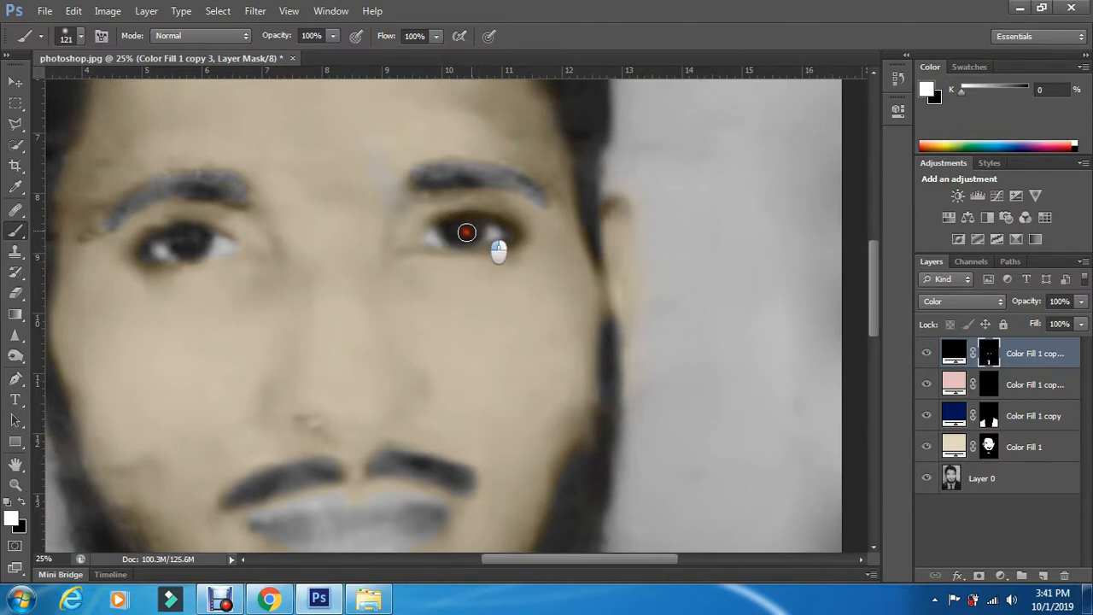
drag(466, 233, 452, 233)
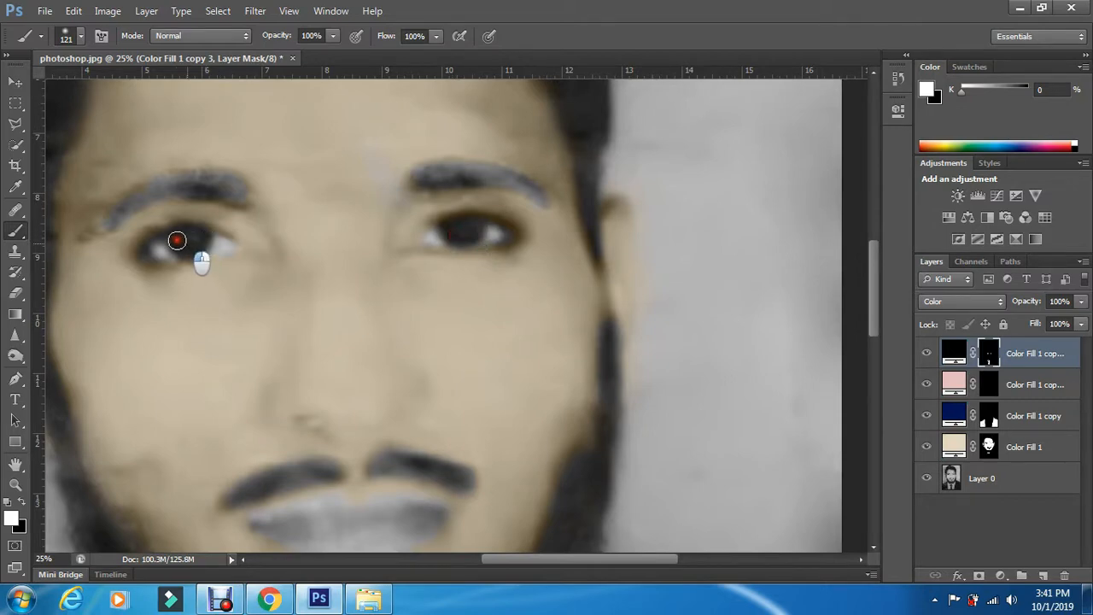
drag(197, 242, 180, 250)
mouse_move(226, 197)
mouse_down()
mouse_move(186, 186)
mouse_move(233, 189)
mouse_move(201, 180)
mouse_move(165, 193)
mouse_up()
mouse_move(115, 220)
mouse_down()
mouse_move(165, 185)
mouse_move(225, 188)
mouse_move(222, 178)
mouse_move(241, 193)
mouse_up()
mouse_move(433, 181)
mouse_down()
mouse_move(464, 169)
mouse_move(530, 187)
mouse_up()
scroll(500, 341, up, 5)
key(ctrl+0)
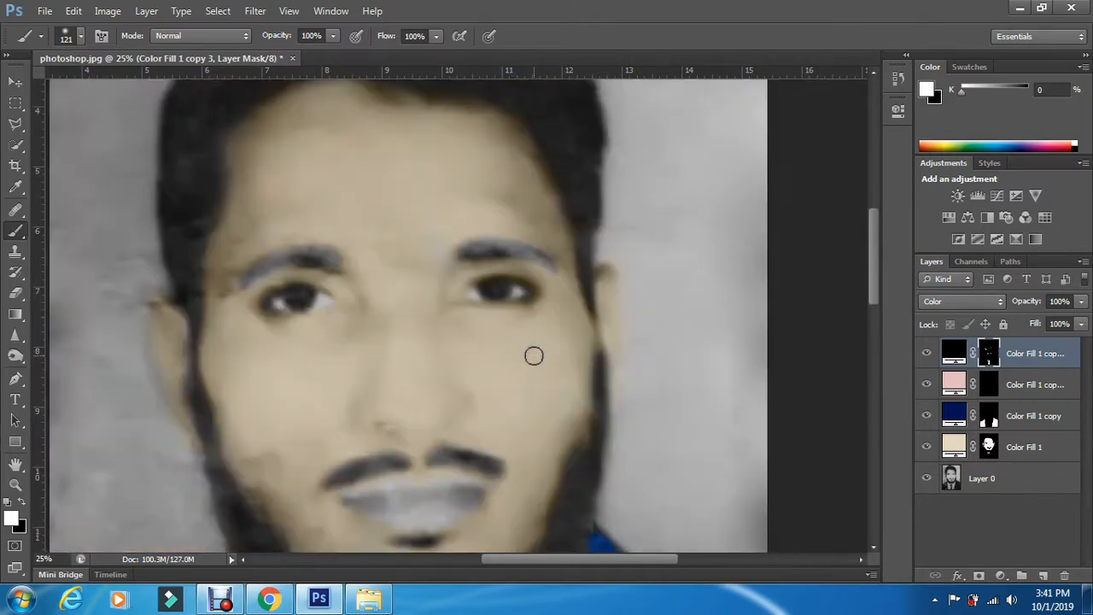
Paint white on the pink fill's mask over the upper and lower lips with the 121 px brush.
click(989, 388)
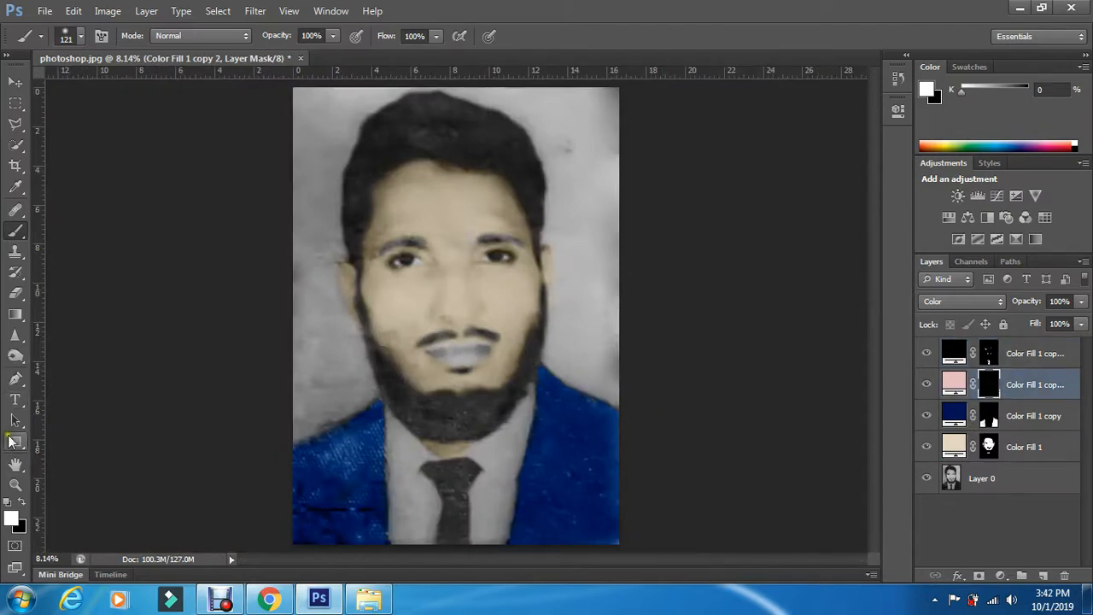
click(16, 485)
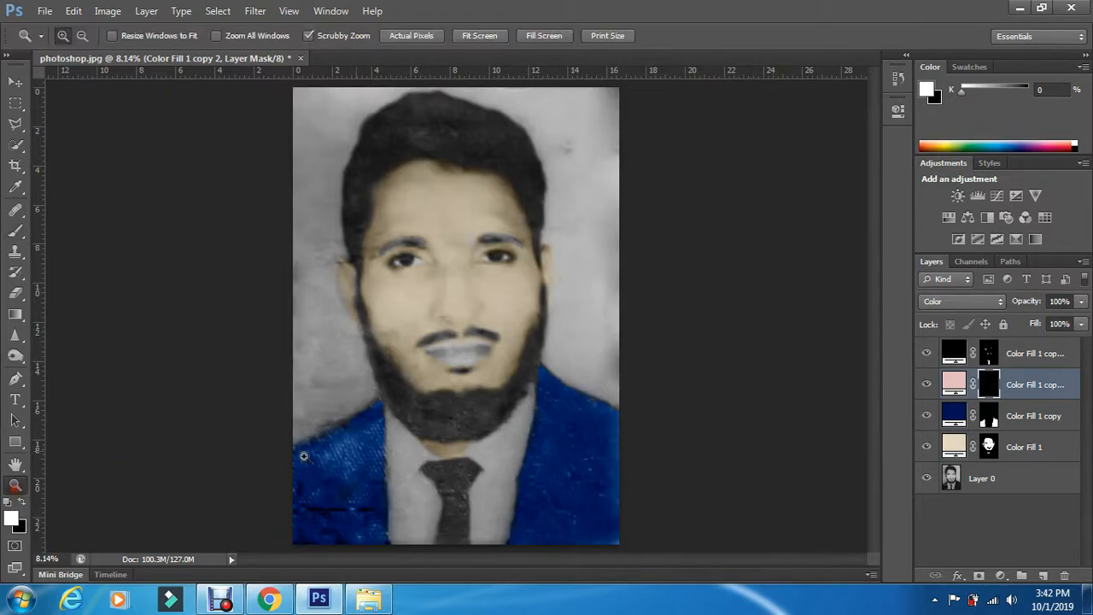
click(472, 331)
click(472, 330)
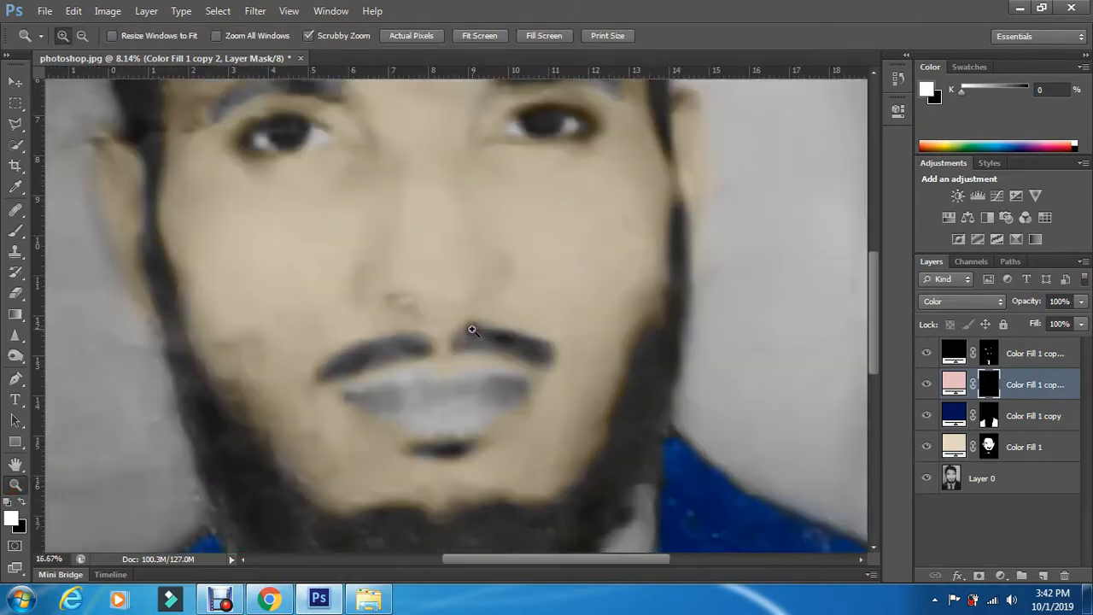
click(472, 330)
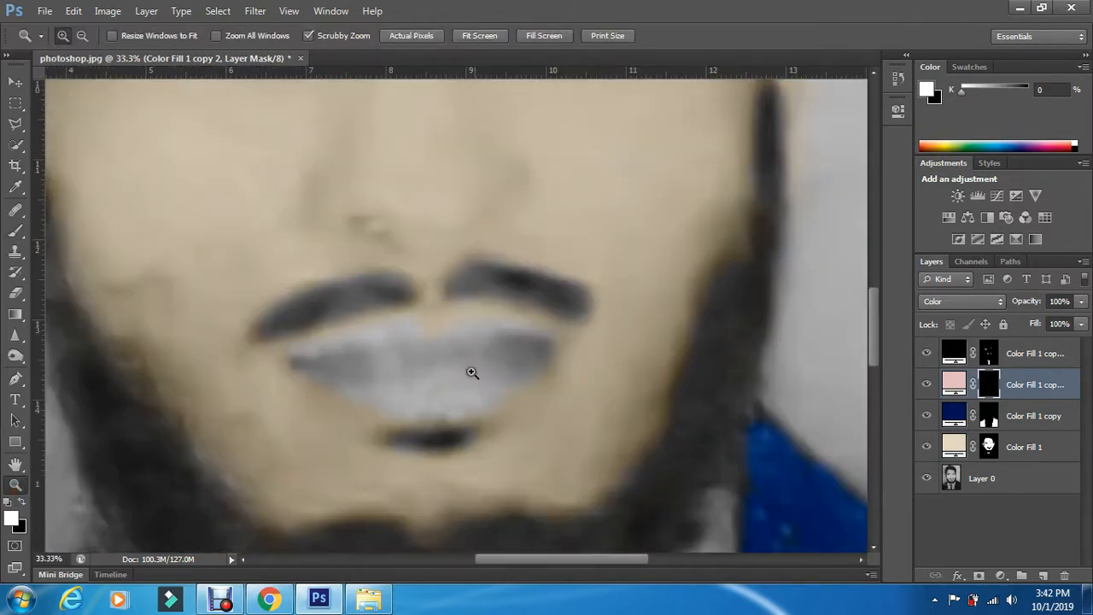
click(15, 230)
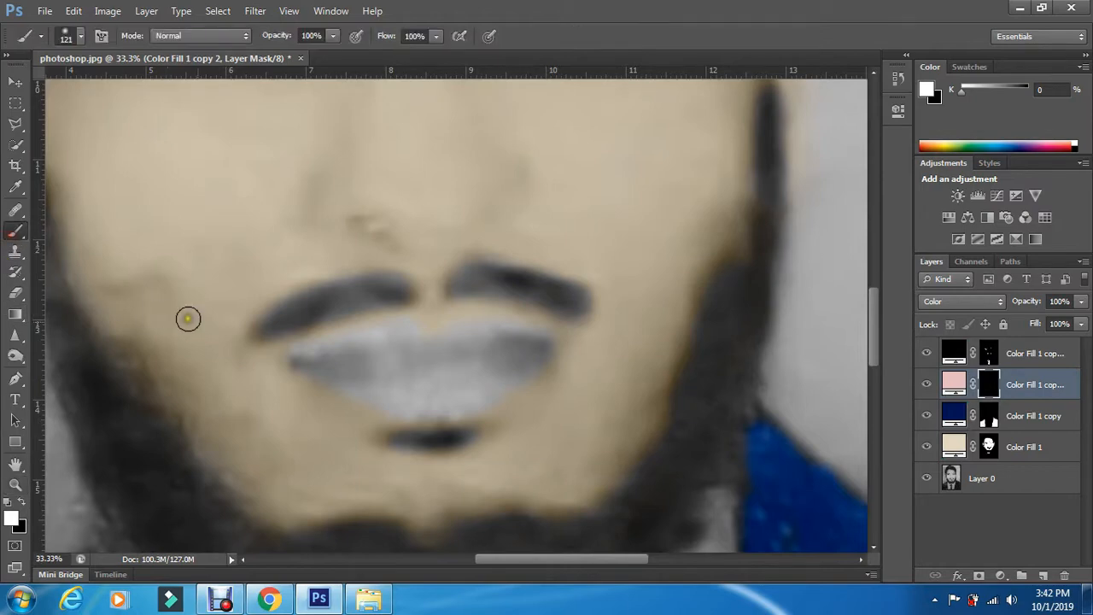
mouse_move(321, 358)
mouse_down()
mouse_move(361, 365)
mouse_move(305, 358)
mouse_move(445, 340)
mouse_move(369, 355)
mouse_move(397, 374)
mouse_move(336, 372)
mouse_move(413, 401)
mouse_move(397, 398)
mouse_move(469, 394)
mouse_move(425, 402)
mouse_move(409, 398)
mouse_move(470, 365)
mouse_move(392, 371)
mouse_move(463, 362)
mouse_move(395, 347)
mouse_move(304, 359)
mouse_move(413, 336)
mouse_move(448, 350)
mouse_move(460, 330)
mouse_move(551, 347)
mouse_move(480, 373)
mouse_move(508, 345)
mouse_move(512, 355)
mouse_move(540, 344)
mouse_move(494, 349)
mouse_move(493, 388)
mouse_move(532, 354)
mouse_move(462, 402)
mouse_move(436, 405)
mouse_move(376, 400)
mouse_move(308, 366)
mouse_move(400, 350)
mouse_move(441, 356)
mouse_move(436, 376)
mouse_move(514, 346)
mouse_up()
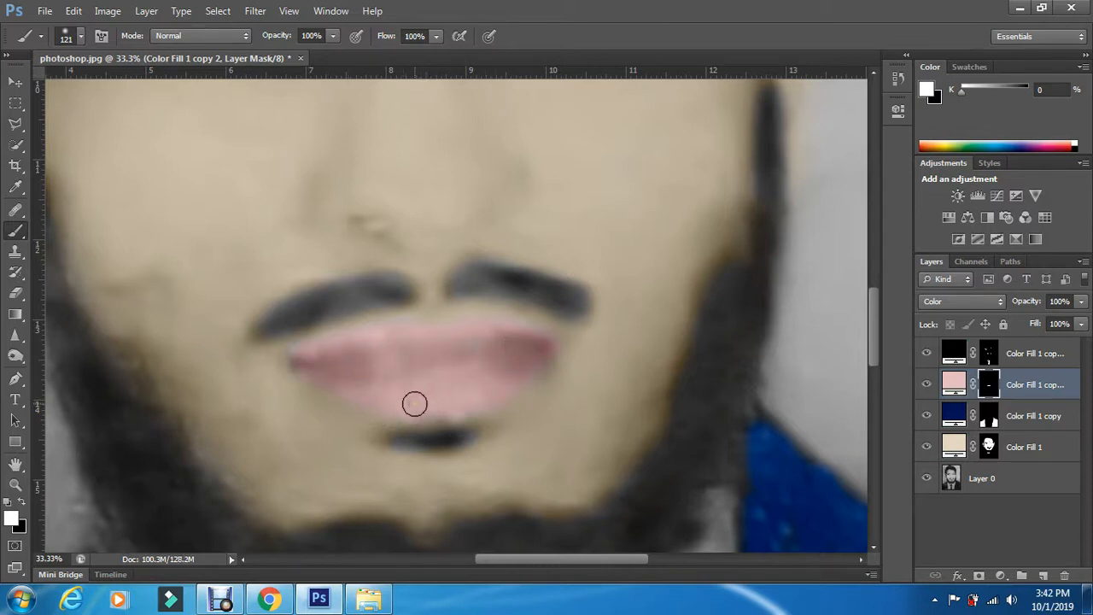
key(ctrl+0)
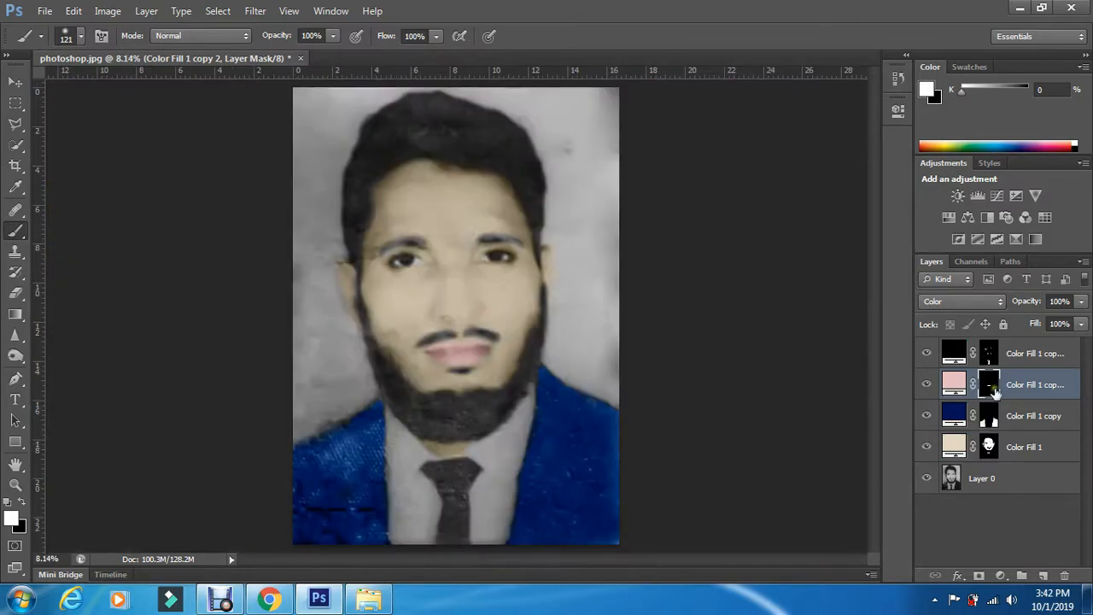
Activate the black fill layer's mask with white as the foreground color.
click(1018, 353)
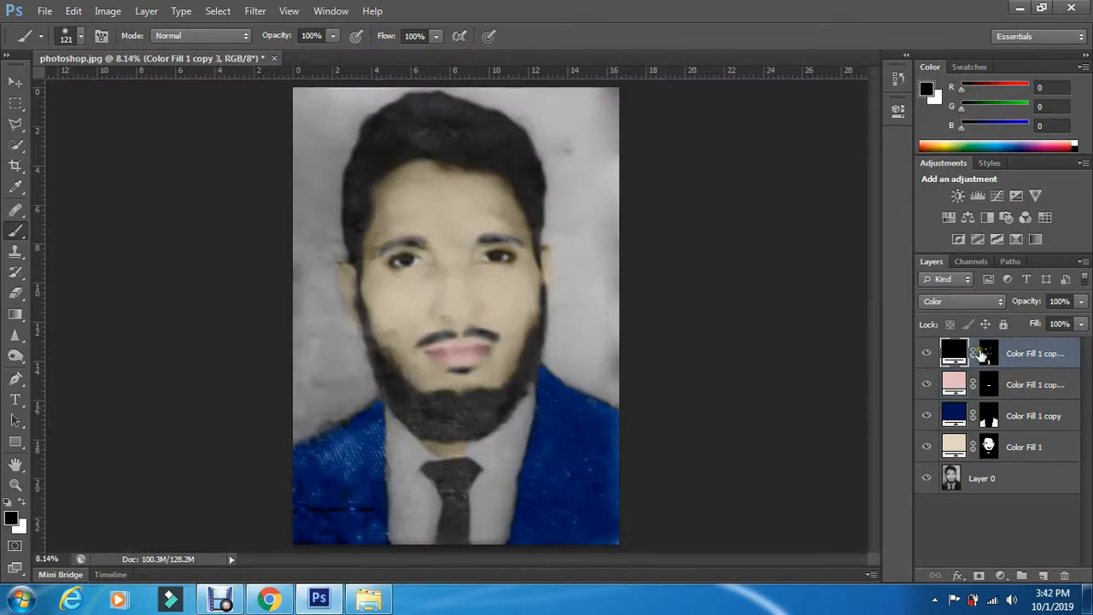
click(987, 359)
key(x)
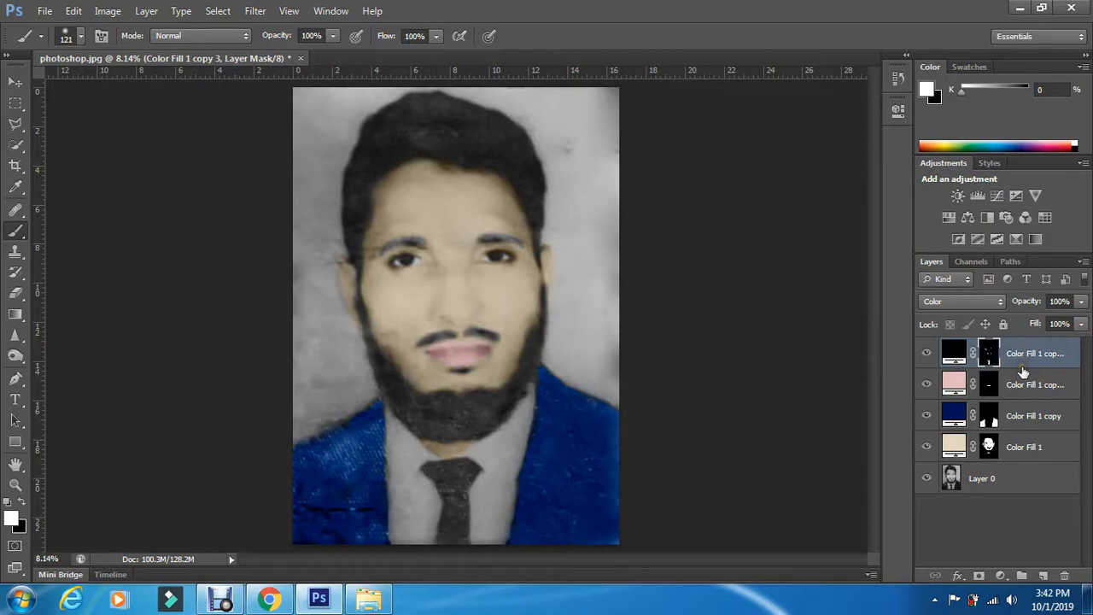